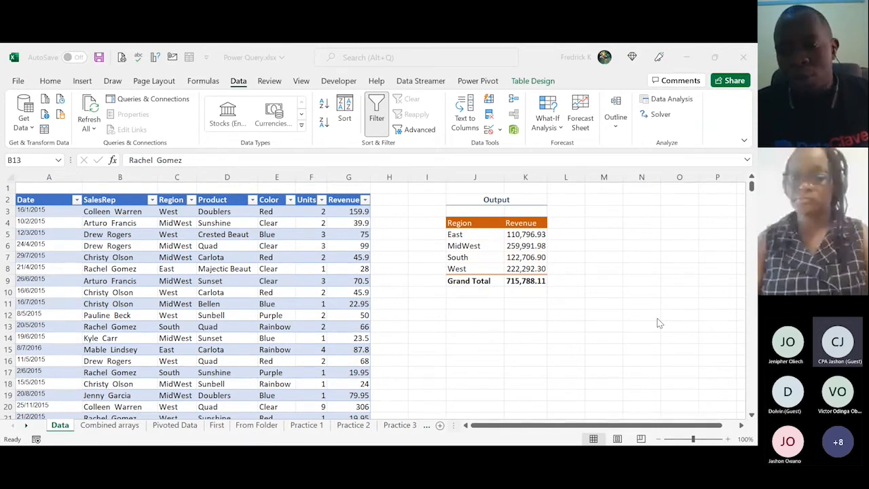
left_click(657, 318)
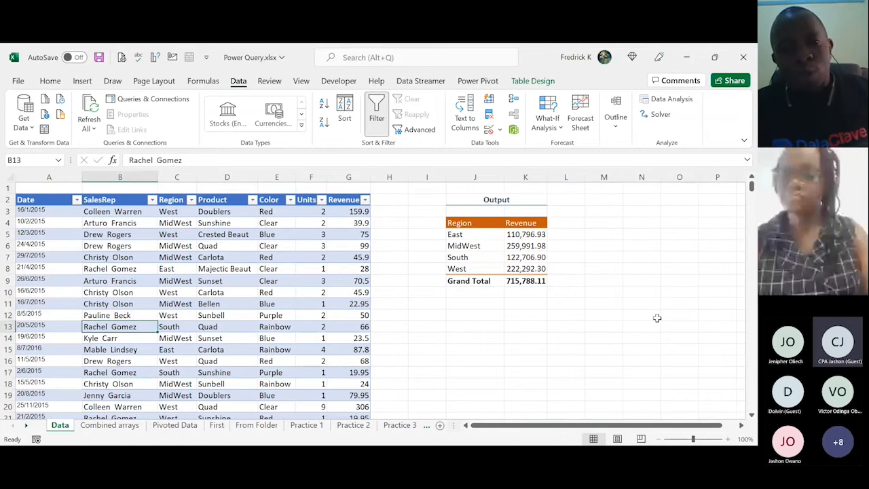
left_click(245, 271)
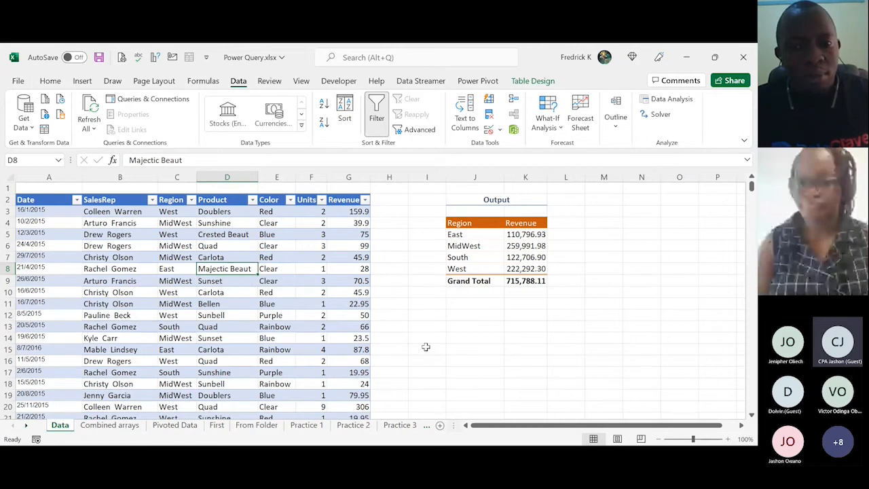
left_click(498, 455)
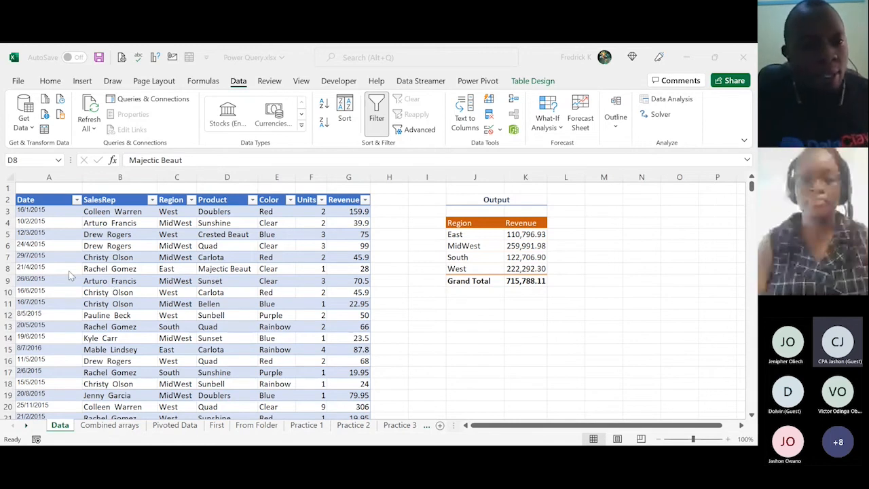
left_click(312, 303)
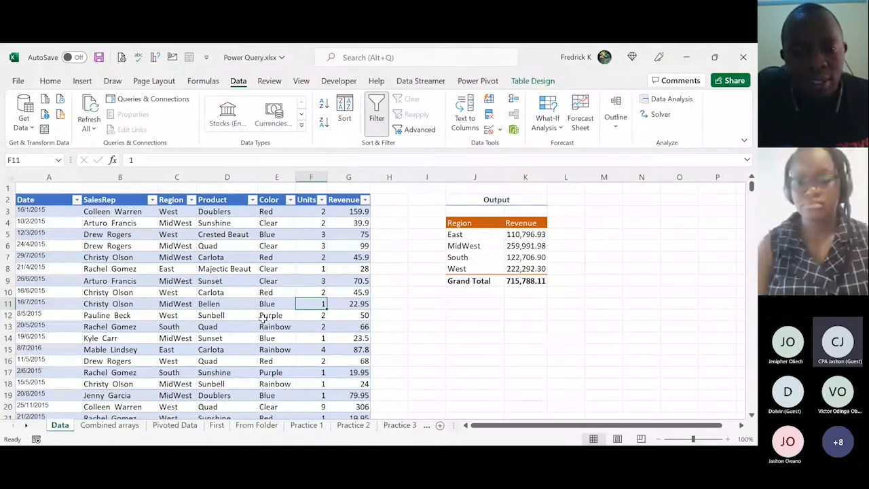
left_click(127, 315)
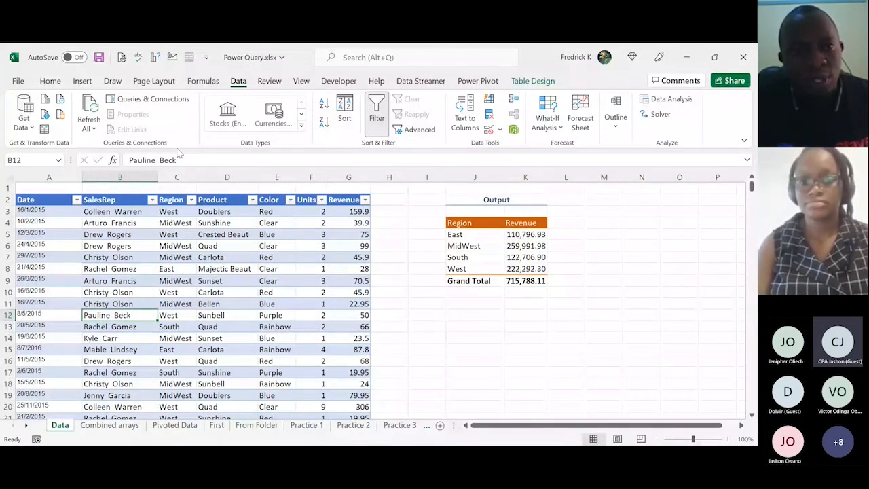
left_click(54, 85)
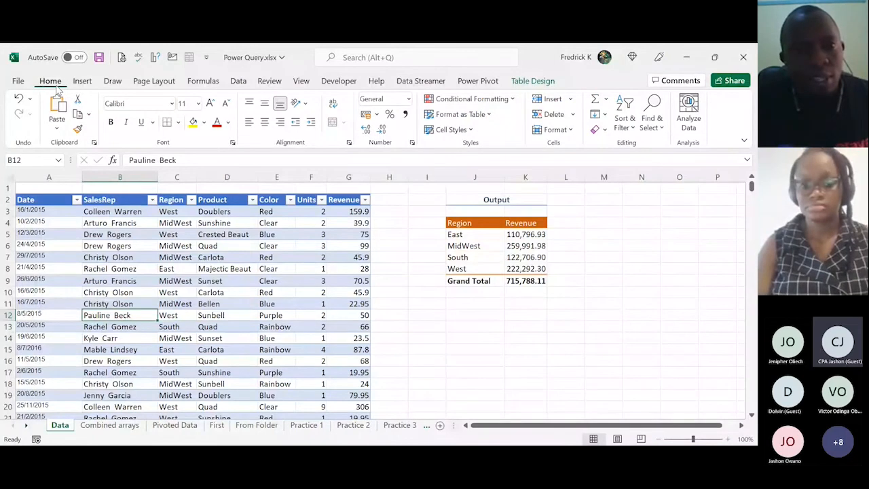
left_click(83, 87)
left_click(113, 87)
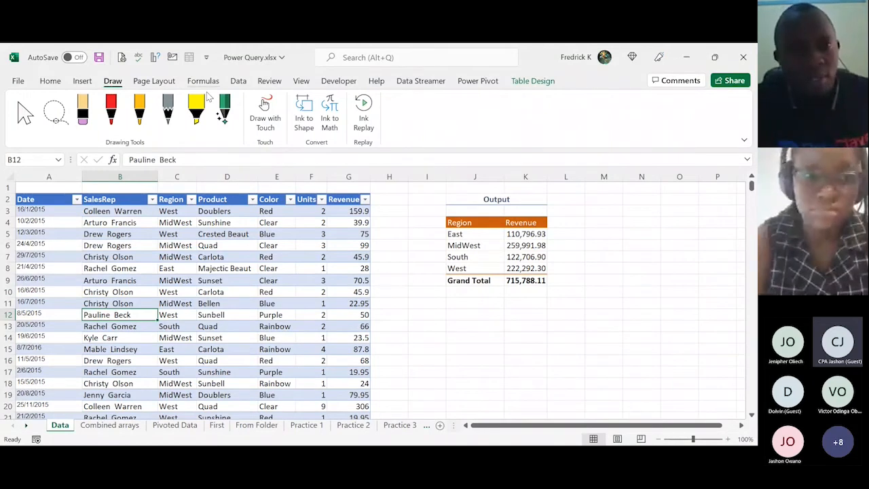
left_click(235, 86)
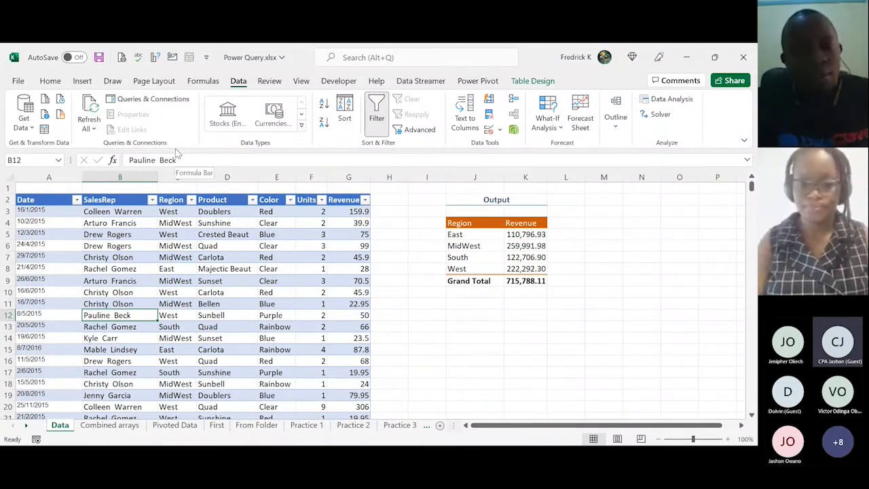
key("Right")
key("Right")
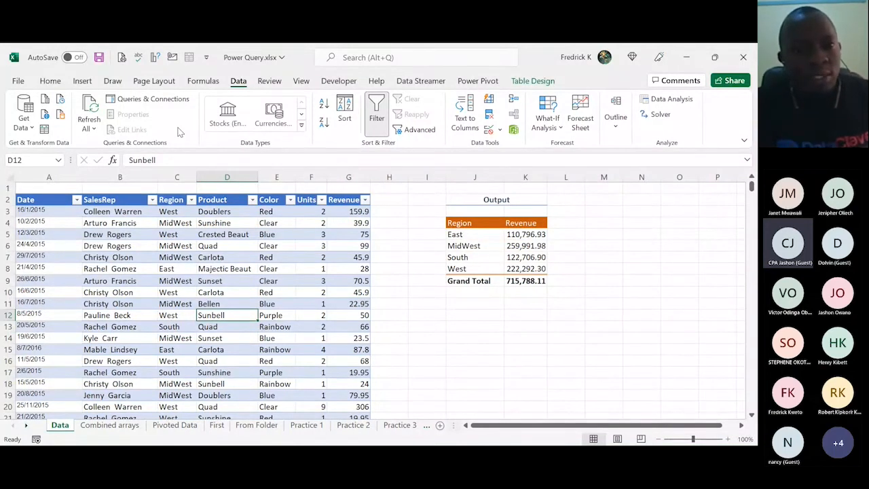
left_click(164, 300)
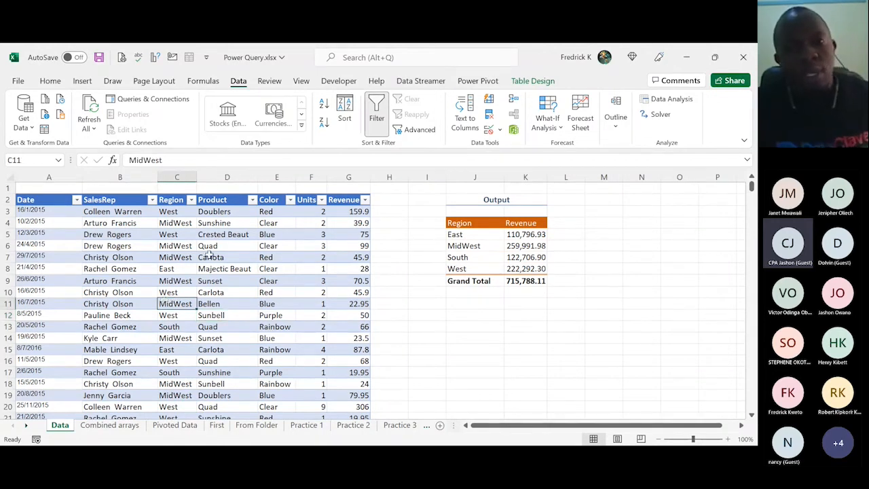
left_click(184, 281)
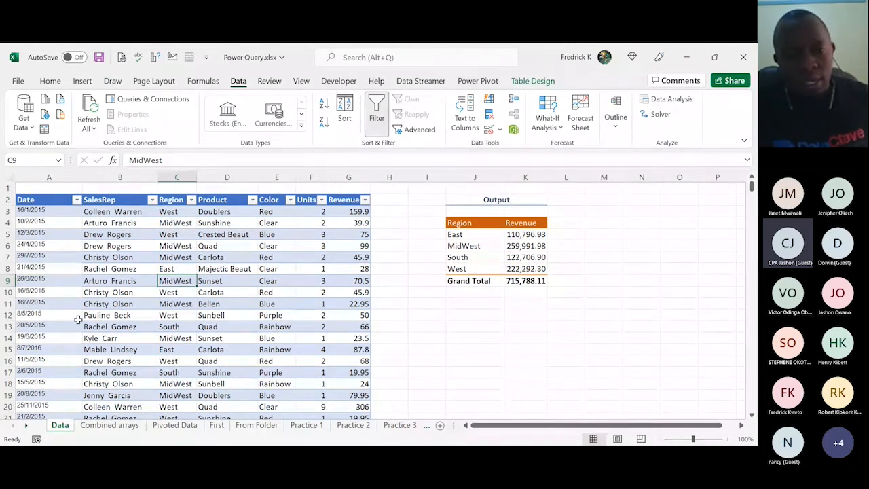
- Check how far the Date column extends by going to the sheet's last row and returning to the Date header
left_click(57, 325)
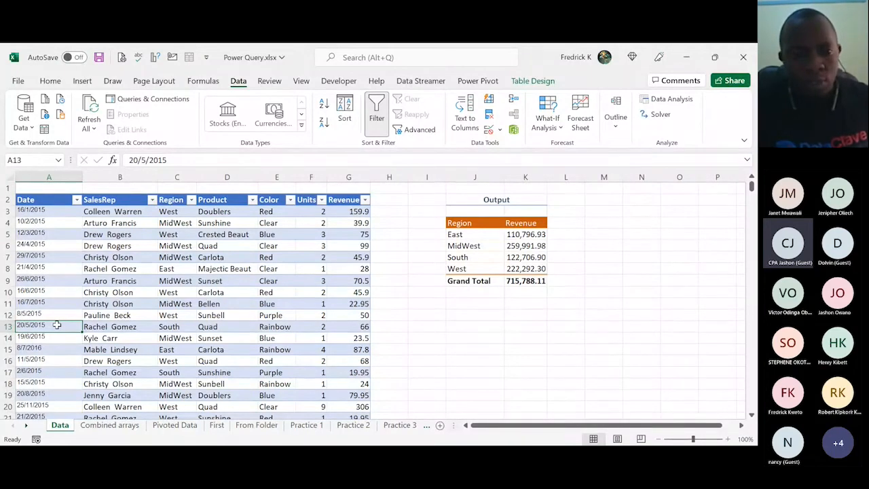
key("Down")
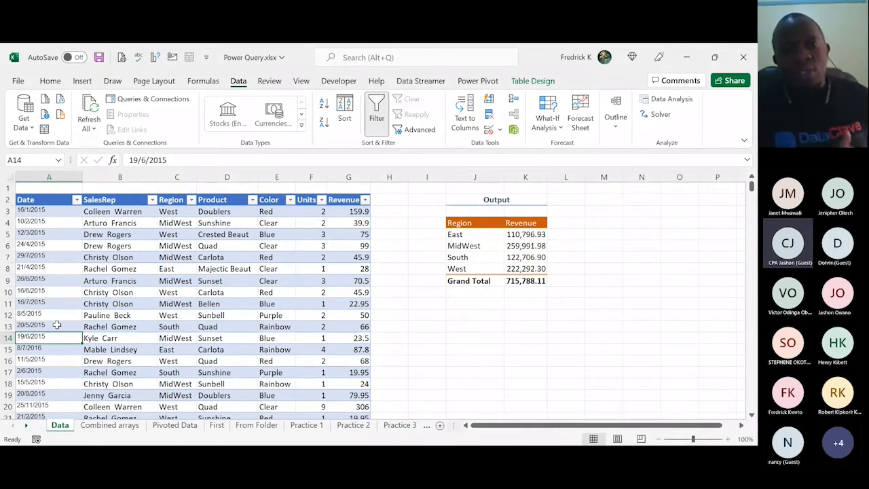
key("ctrl+Down")
key("ctrl+Down")
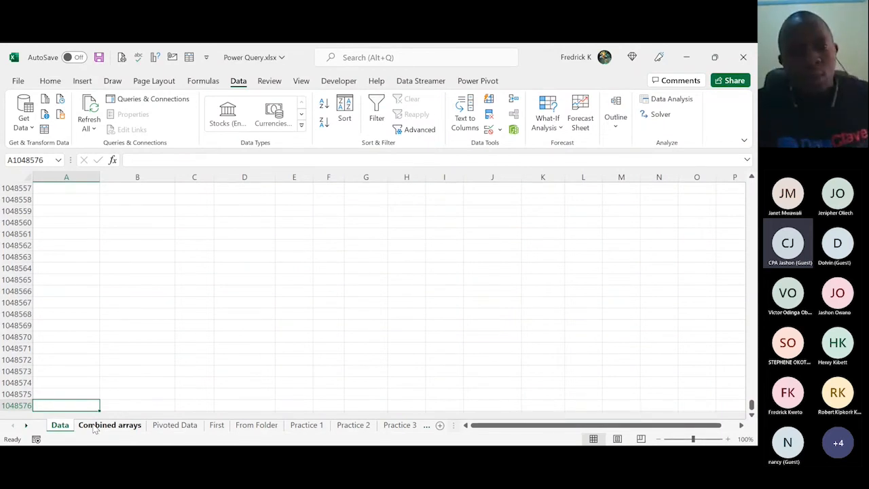
key("ctrl+Up")
key("ctrl+Up")
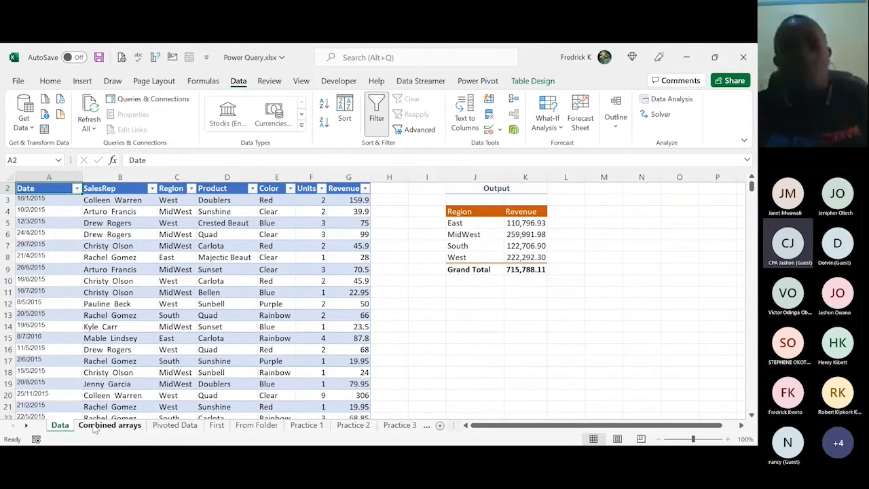
- Examine the sales table's Region entries alongside the Output summary's title and Revenue heading
left_click(106, 316)
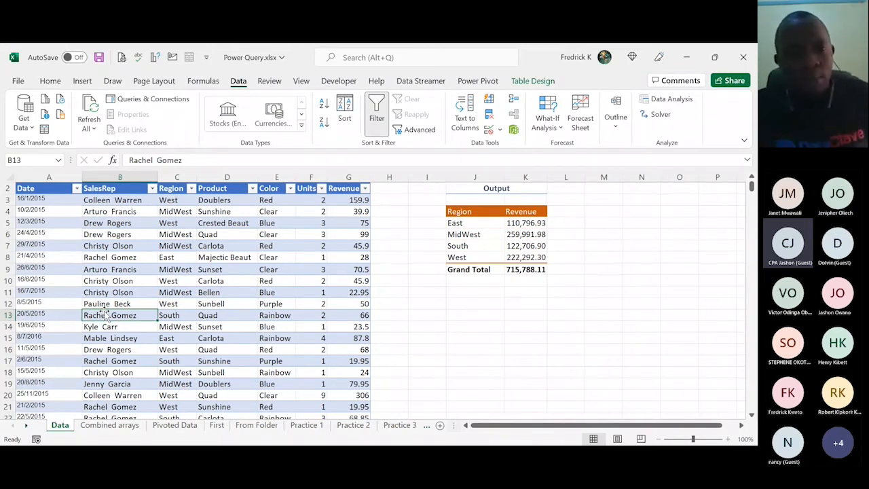
left_click(166, 337)
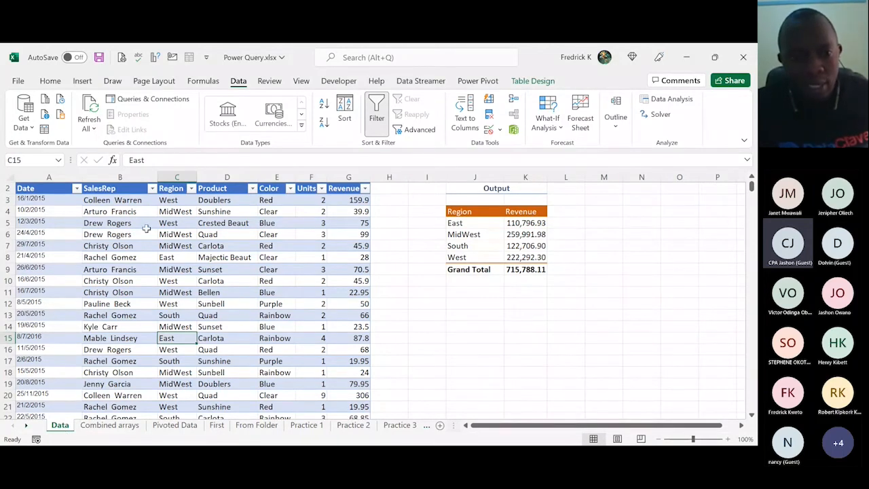
left_click(175, 258)
left_click(448, 188)
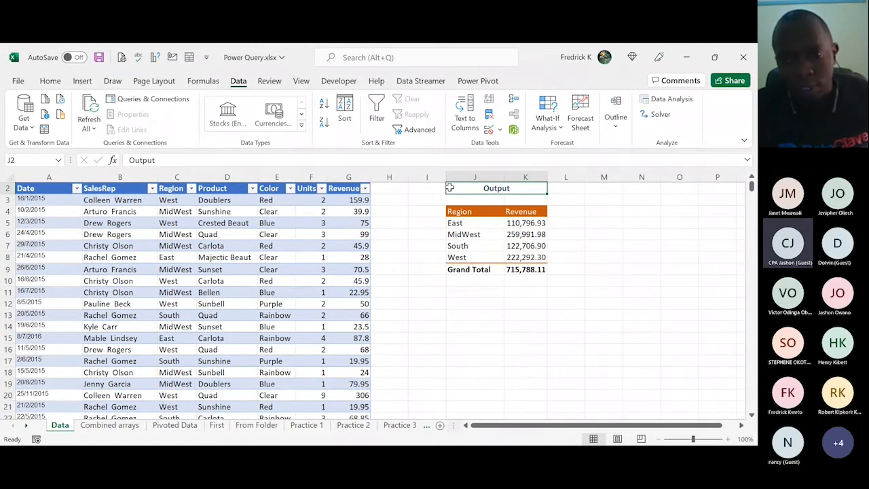
left_click(508, 212)
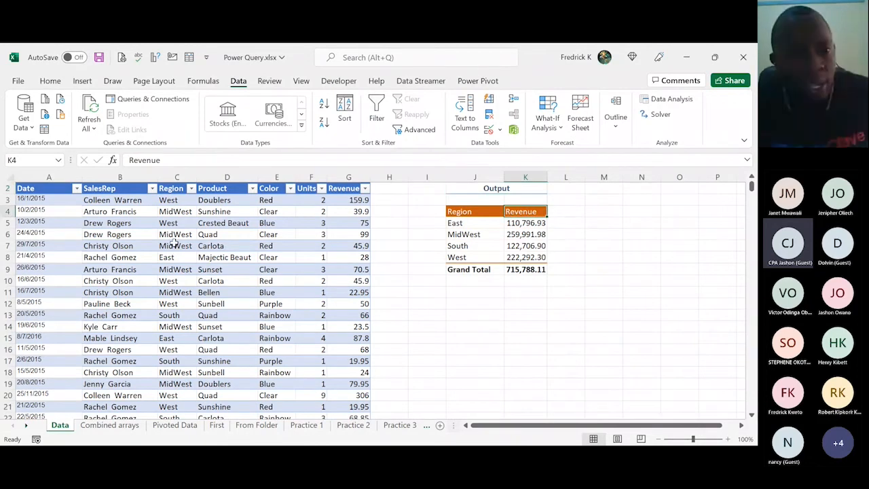
- Review the SalesRep, Region, Product, Color, Revenue and Date columns of the sales table one at a time
left_click(121, 178)
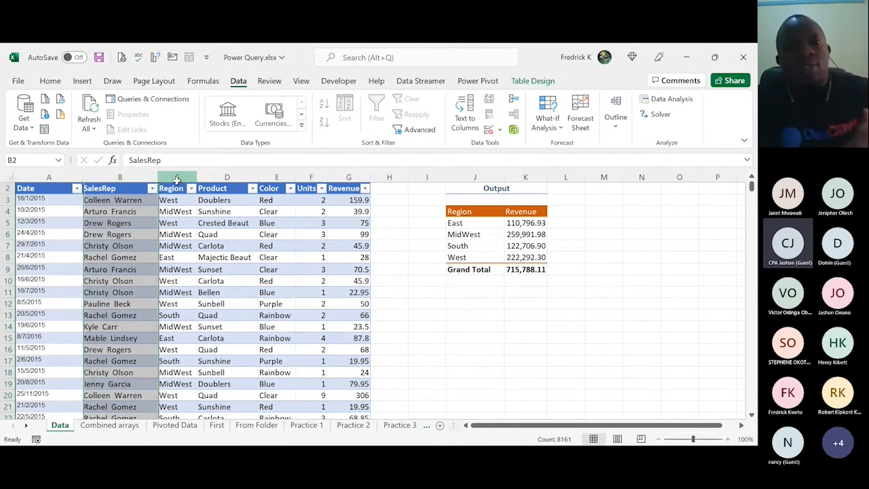
left_click(177, 179)
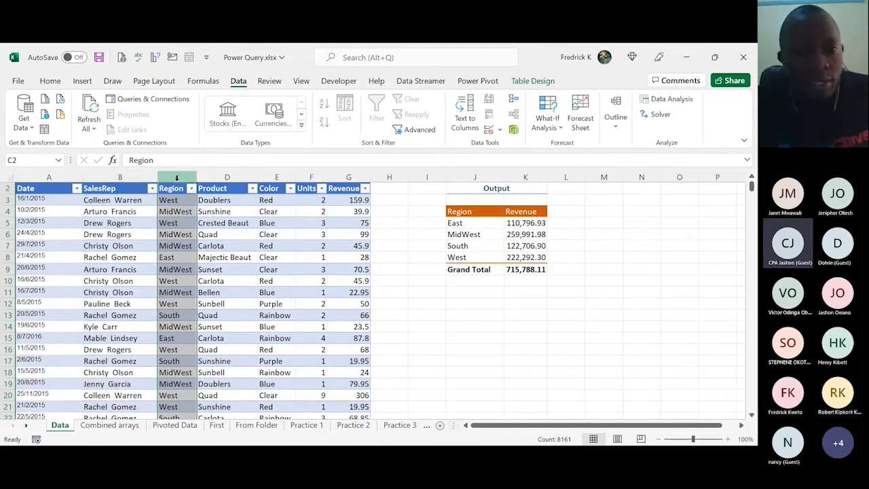
left_click(213, 178)
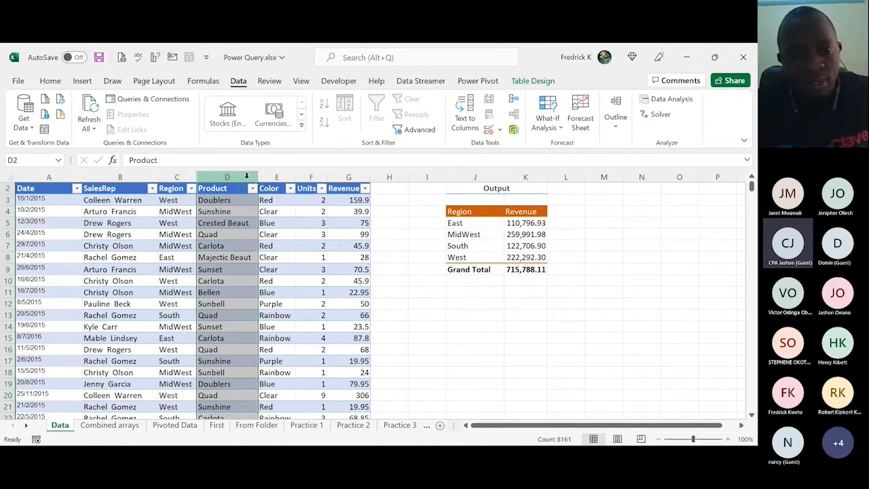
left_click(266, 175)
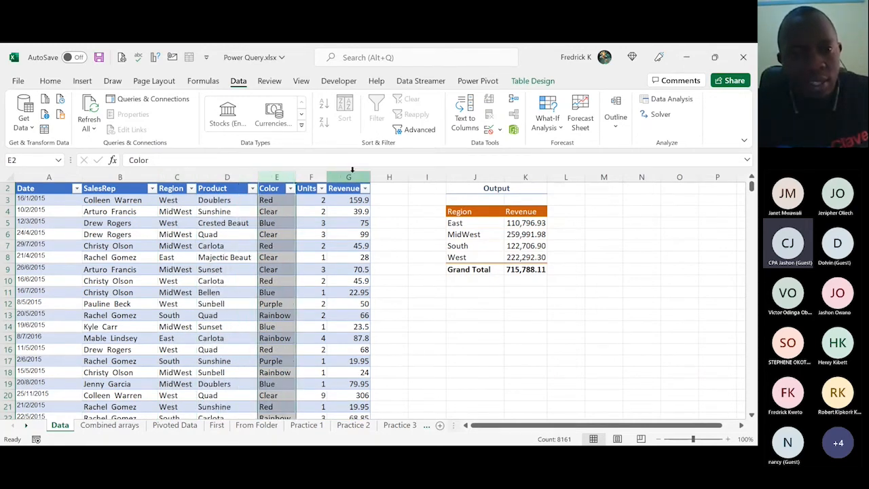
left_click(353, 170)
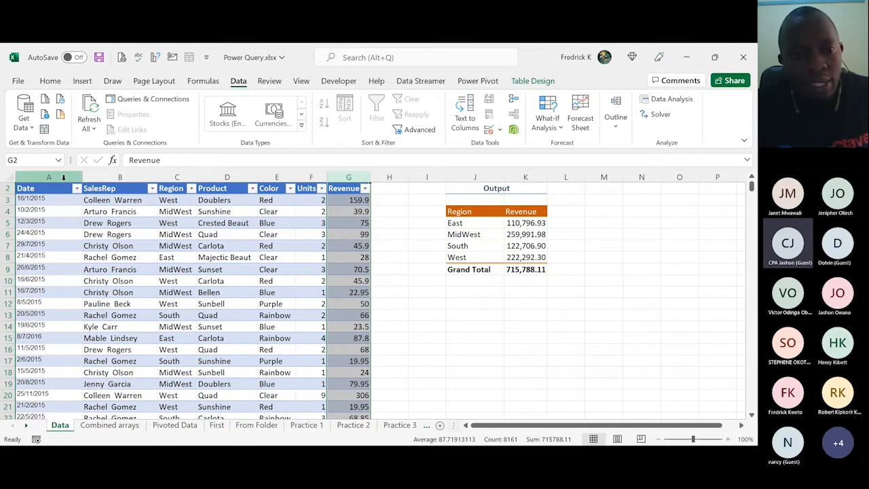
left_click(63, 177)
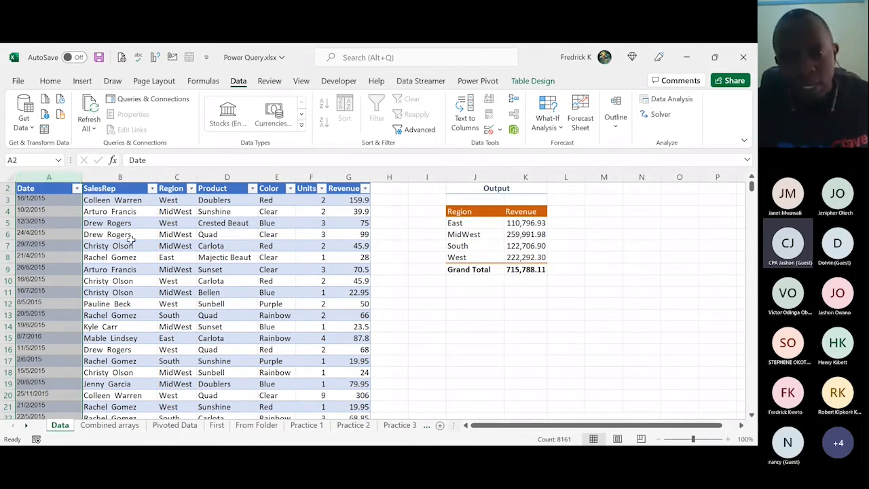
- Compare the Output summary's regions and revenues with the source records, including the Date column's data
left_click(473, 235)
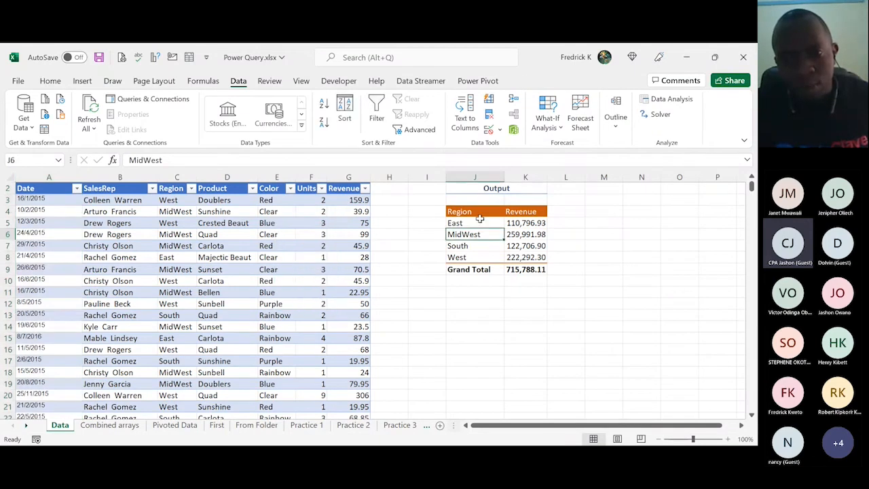
left_click(479, 213)
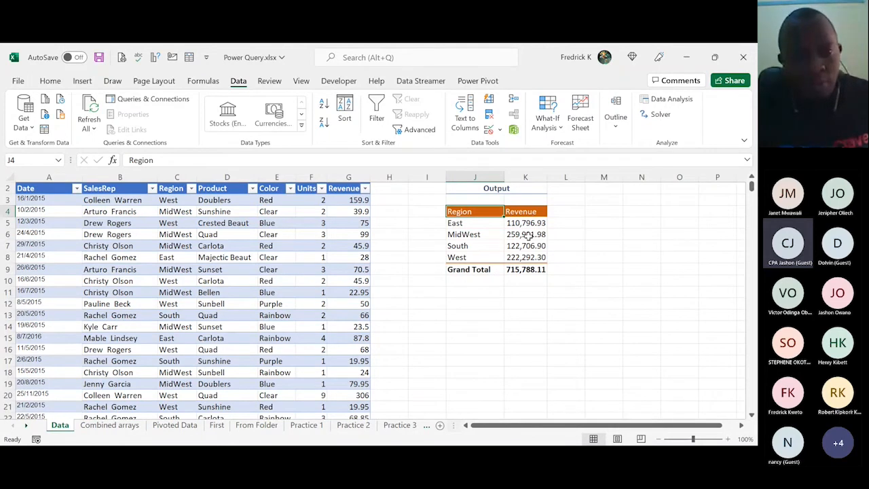
left_click(236, 293)
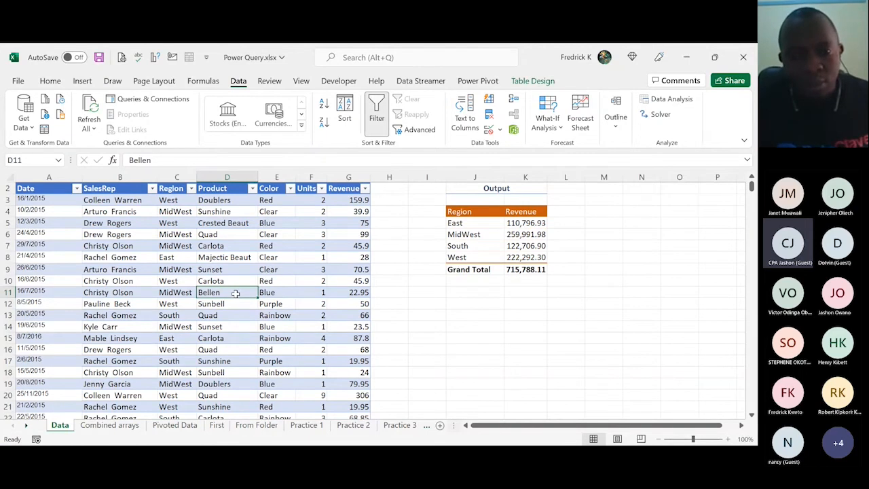
left_click_drag(455, 223, 522, 246)
left_click(155, 270)
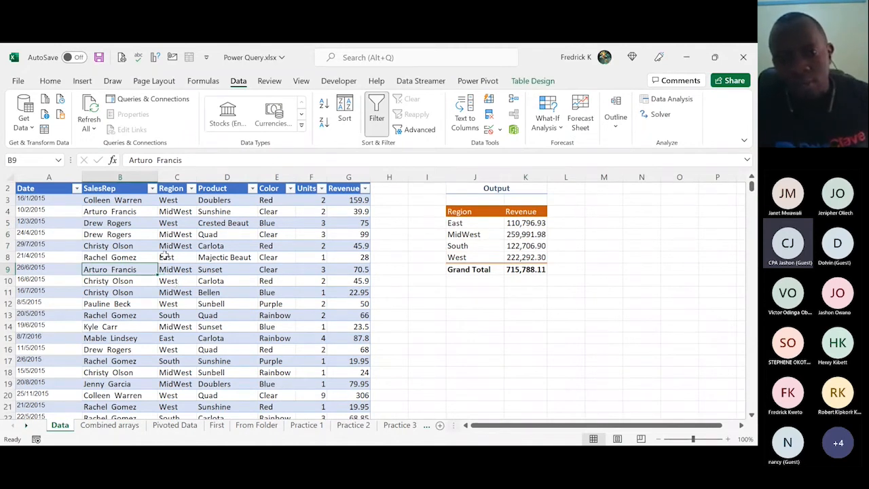
left_click(476, 225)
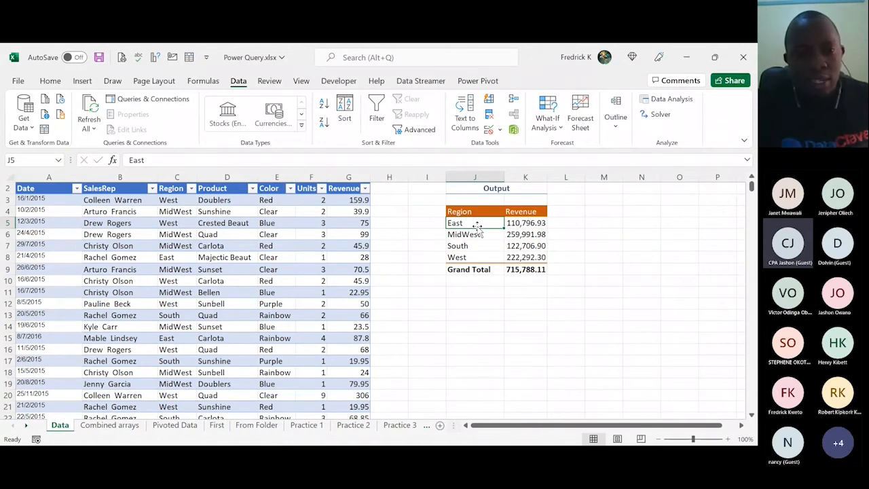
left_click(60, 182)
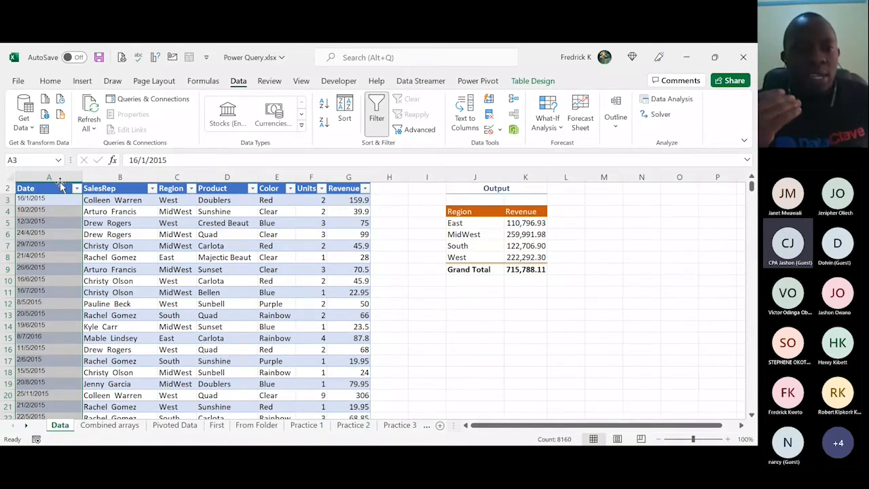
left_click(110, 235)
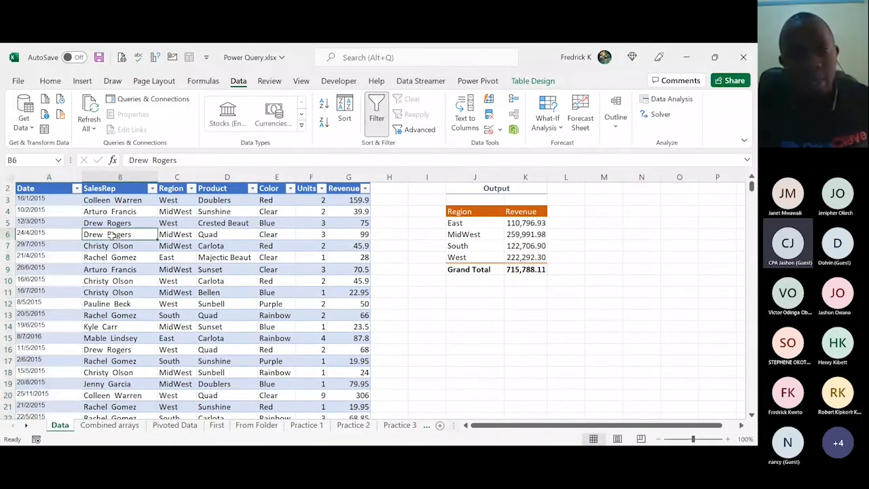
- Inspect the list of filter values for the Date column and close it without applying a filter
left_click(77, 188)
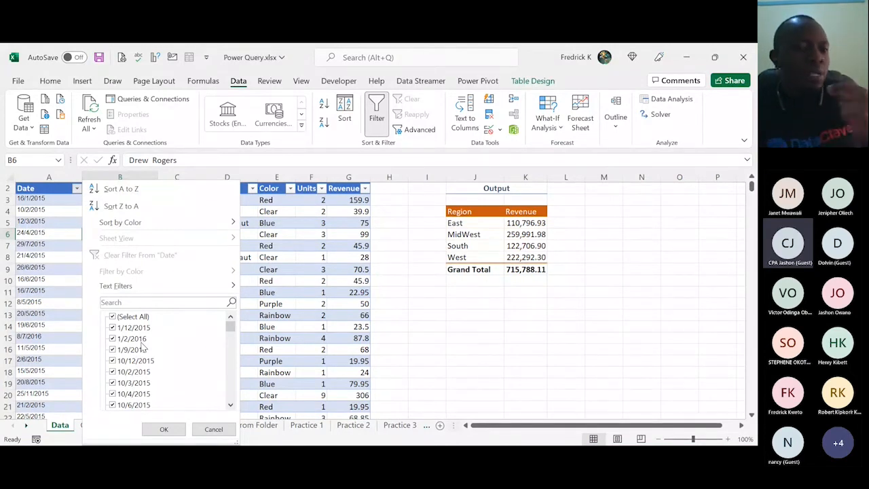
left_click(230, 404)
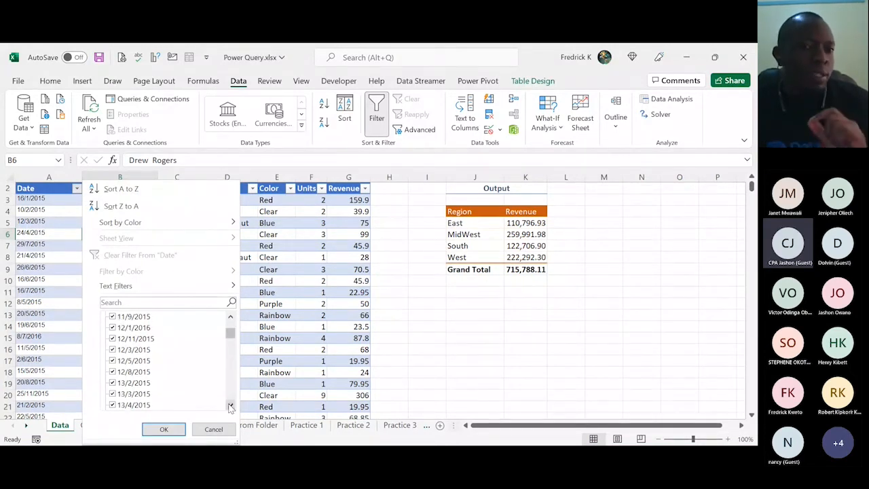
left_click(314, 389)
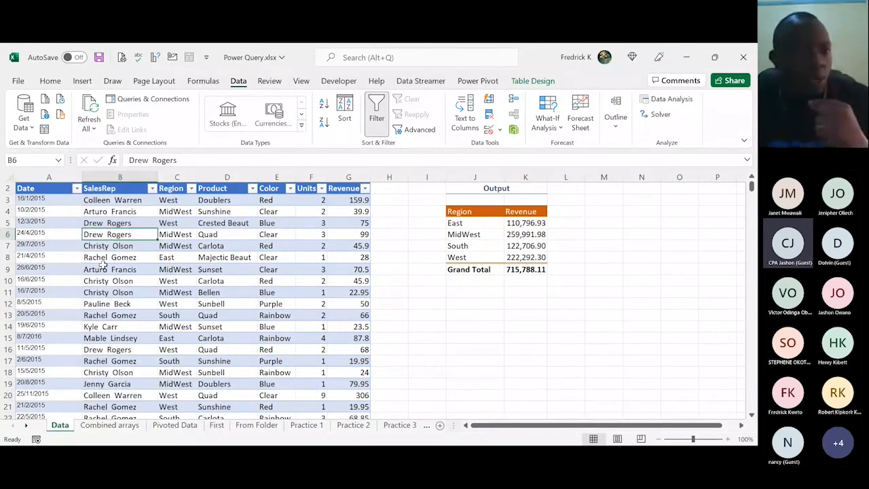
- Apply the Short Date number format to the sales table's entire Date column
left_click(49, 190)
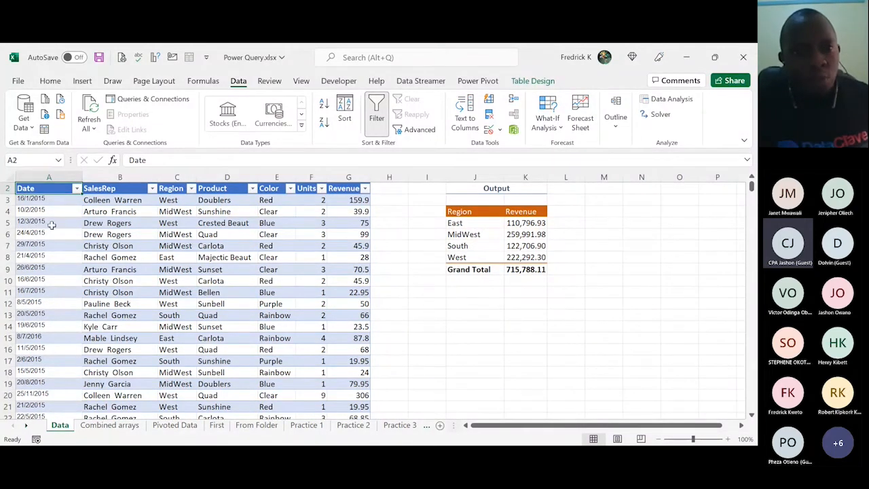
left_click(64, 175)
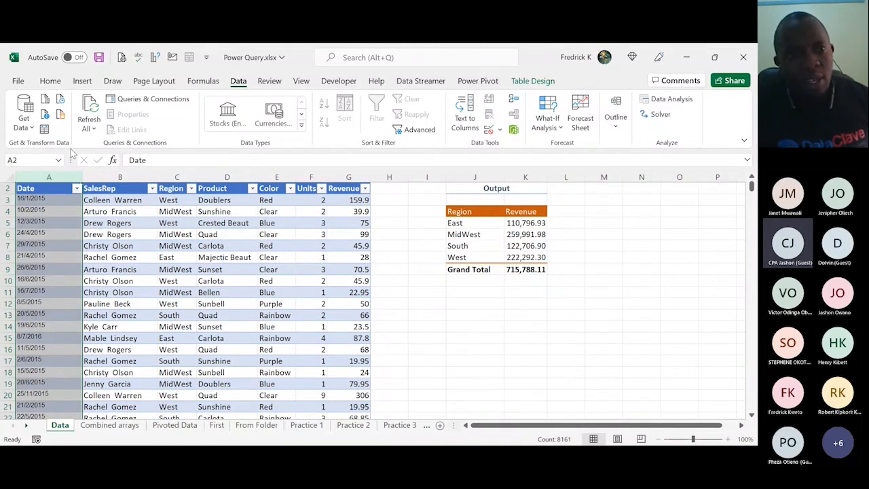
left_click(55, 82)
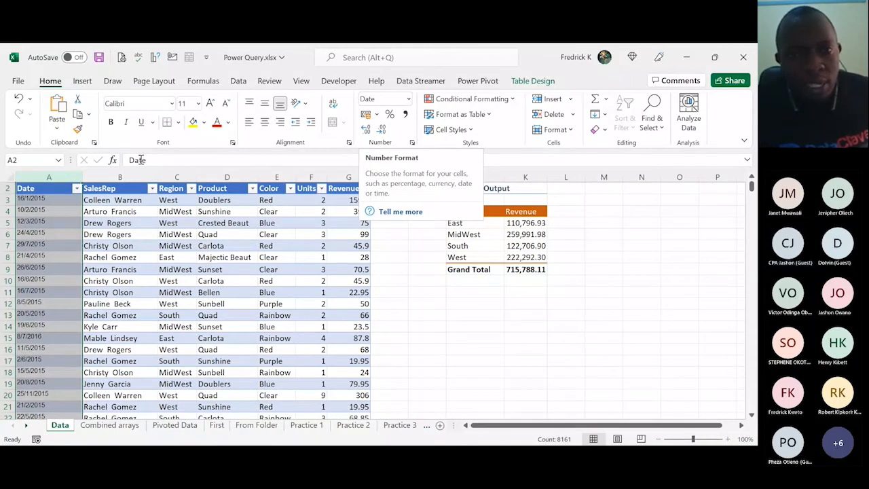
left_click(408, 100)
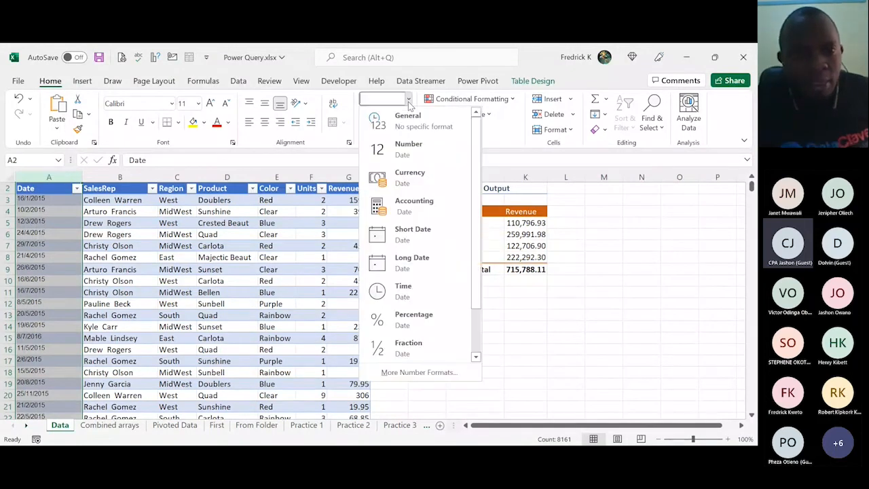
left_click(412, 235)
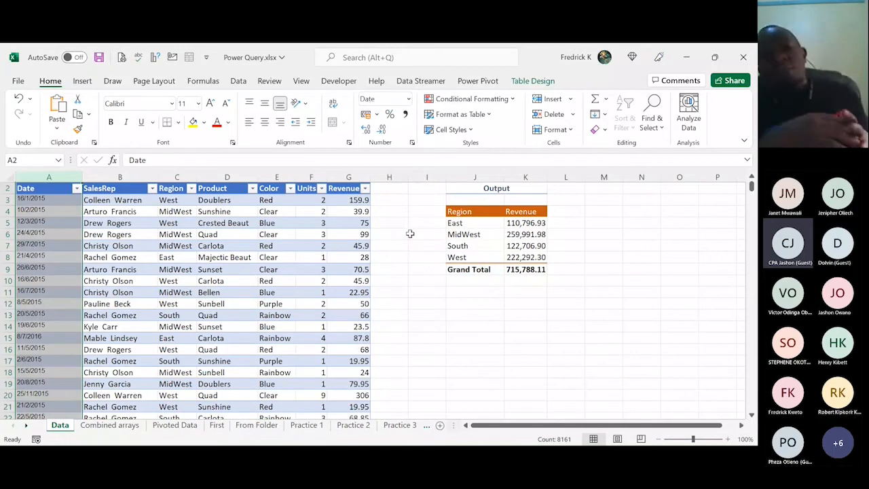
- Check how the Date column's filter list groups its values and close it without applying a filter
left_click(78, 188)
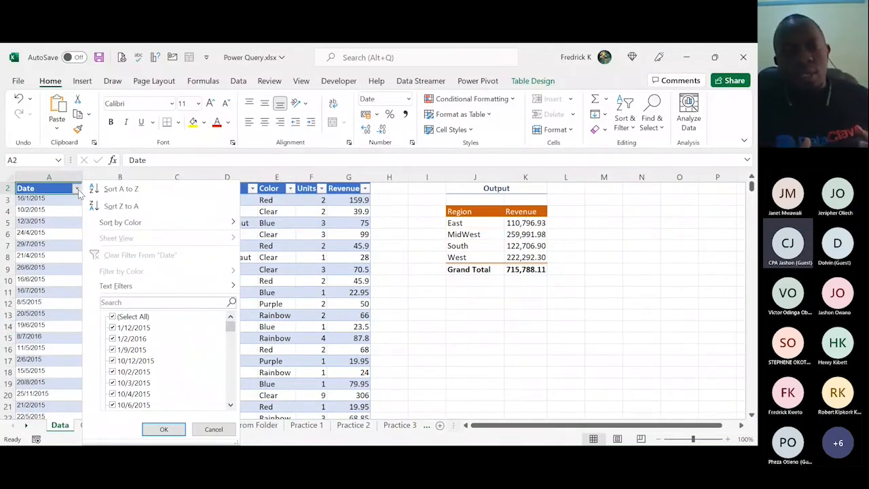
left_click(165, 315)
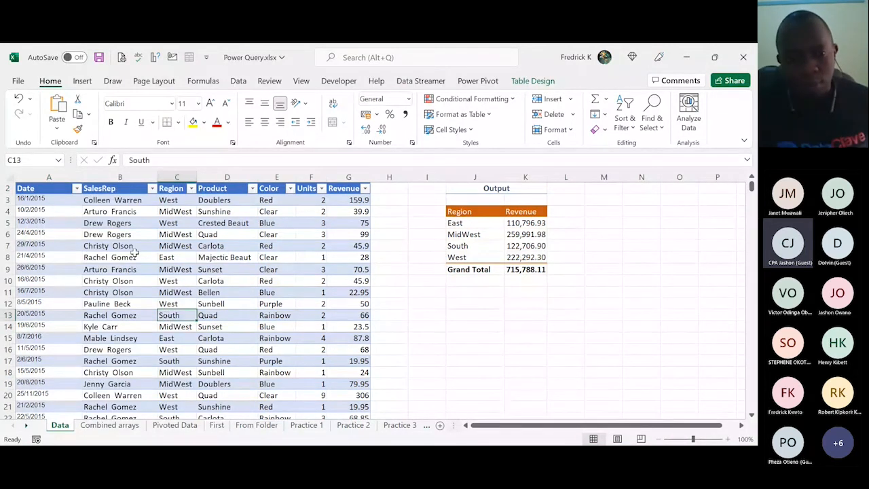
left_click(104, 257)
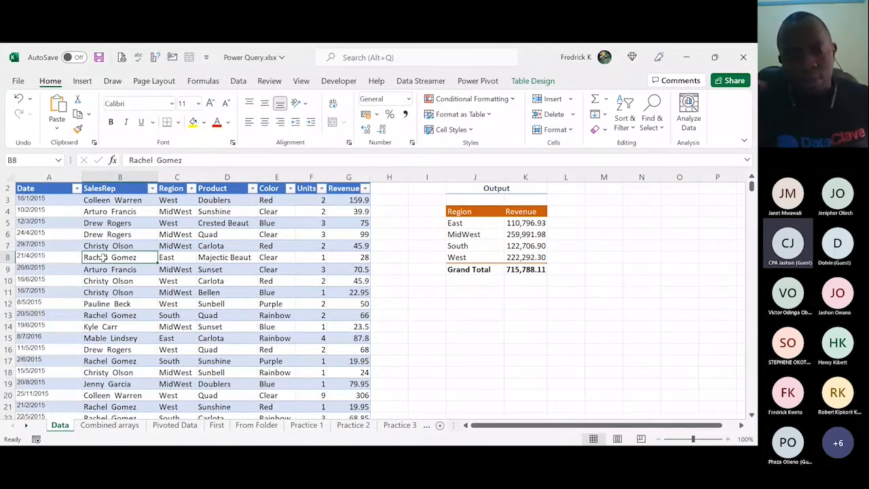
left_click(173, 300)
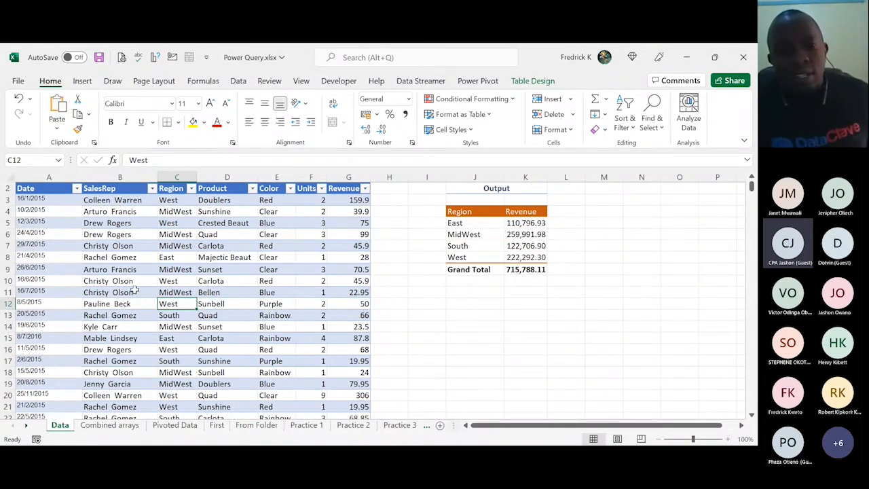
left_click(164, 282)
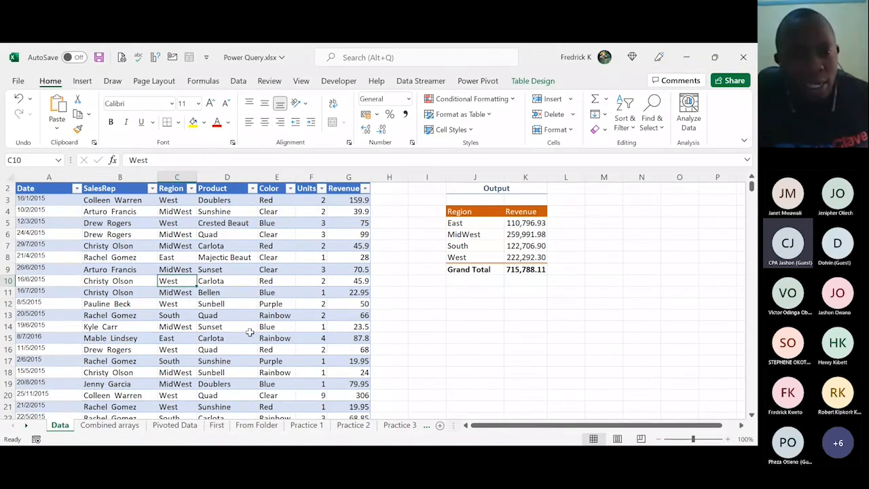
left_click(139, 283)
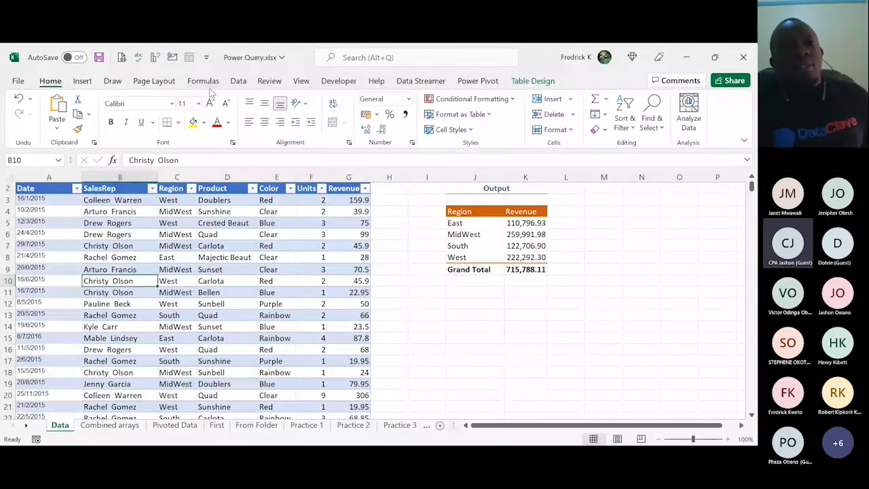
- Look through the available Get Data sources, including the file-based import options, and close the list without importing anything
left_click(238, 81)
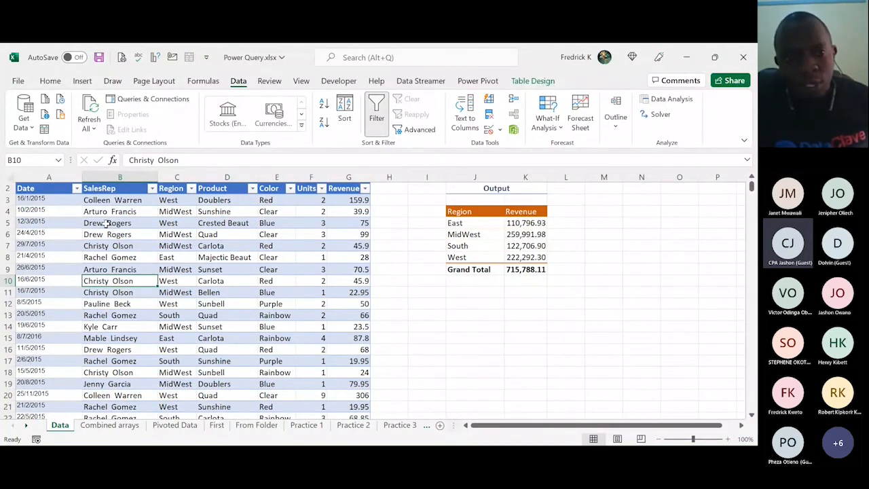
left_click(112, 258)
left_click(126, 270)
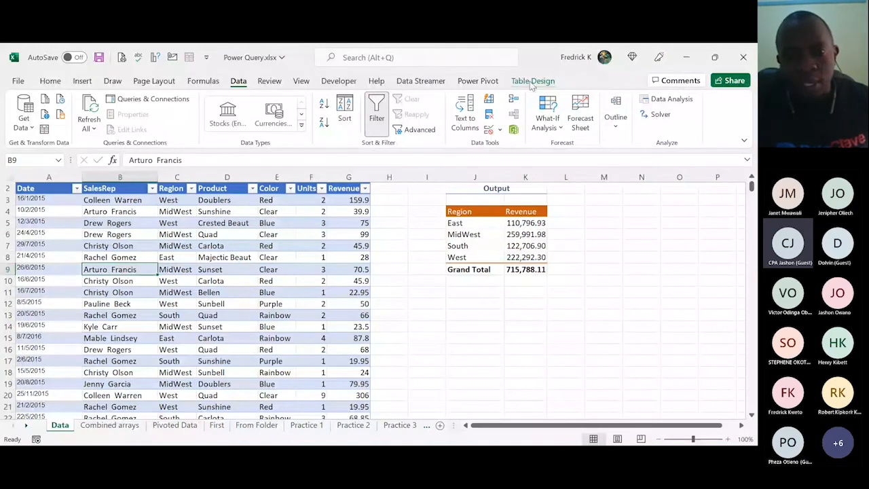
left_click(173, 292)
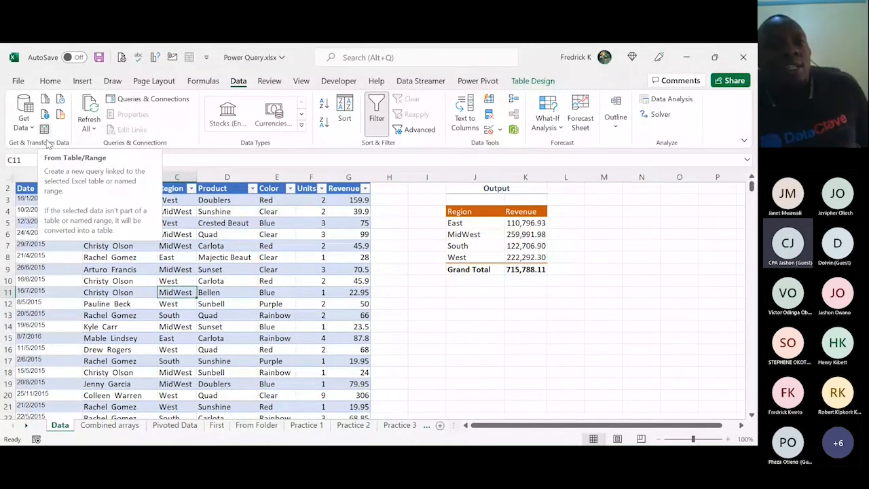
key("Up")
key("Left")
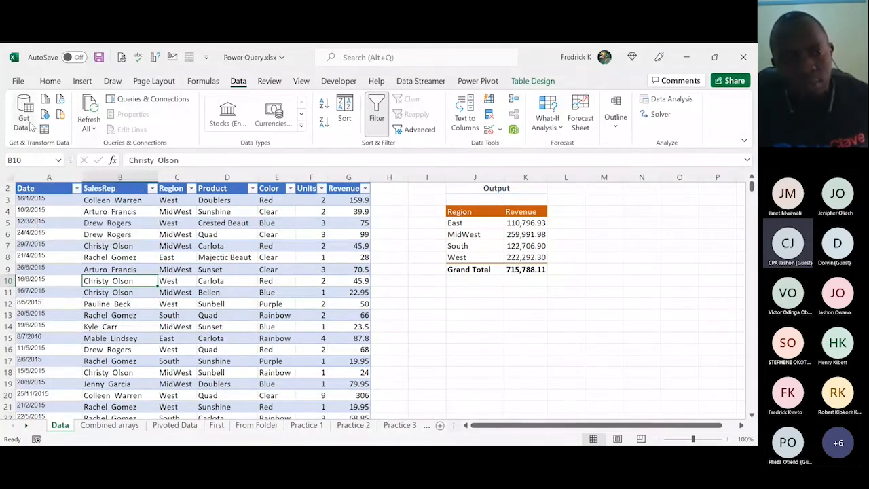
left_click(30, 128)
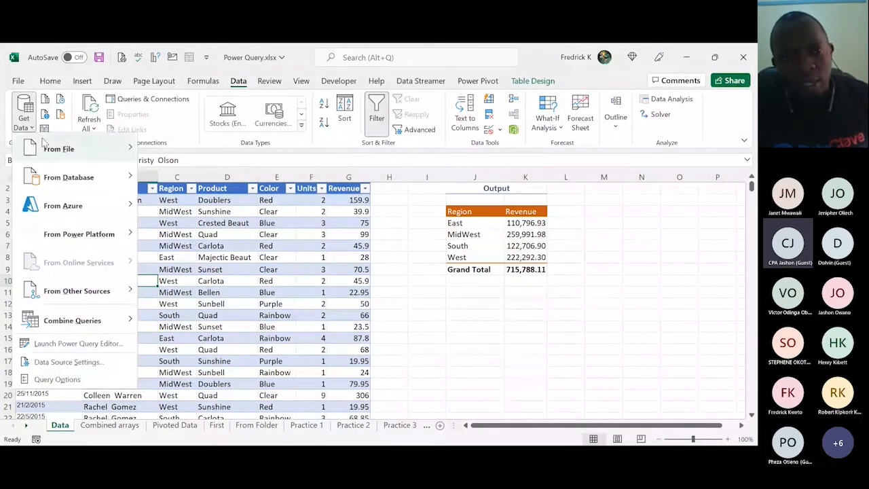
mouse_move(66, 155)
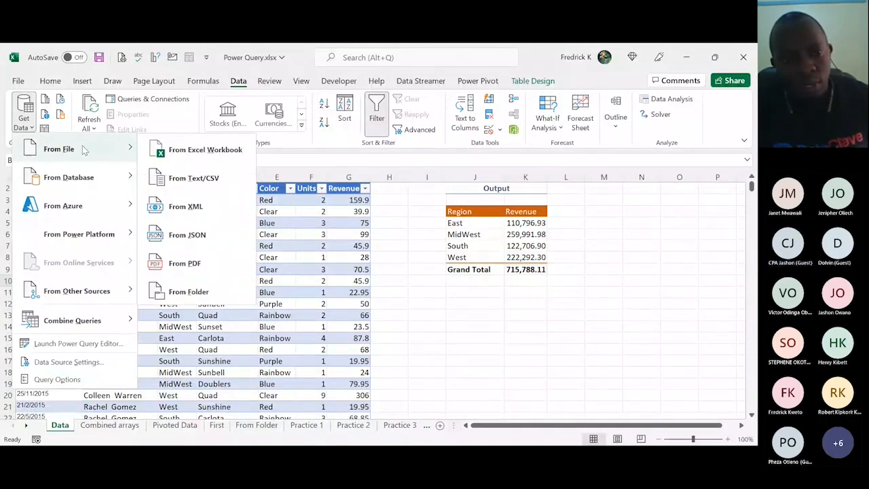
left_click(36, 131)
left_click(35, 129)
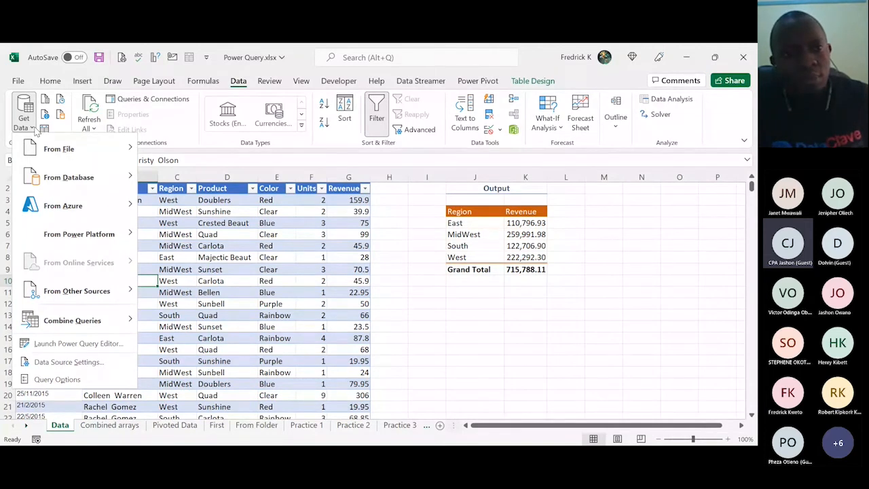
mouse_move(33, 135)
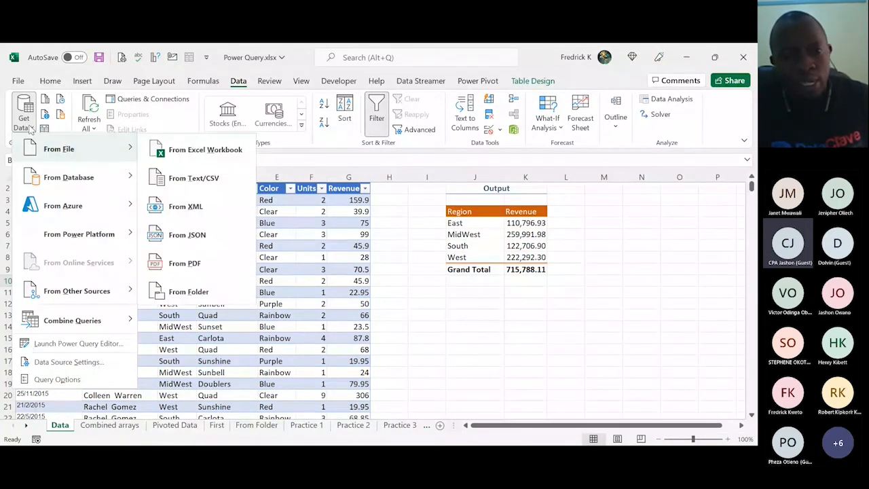
left_click(236, 341)
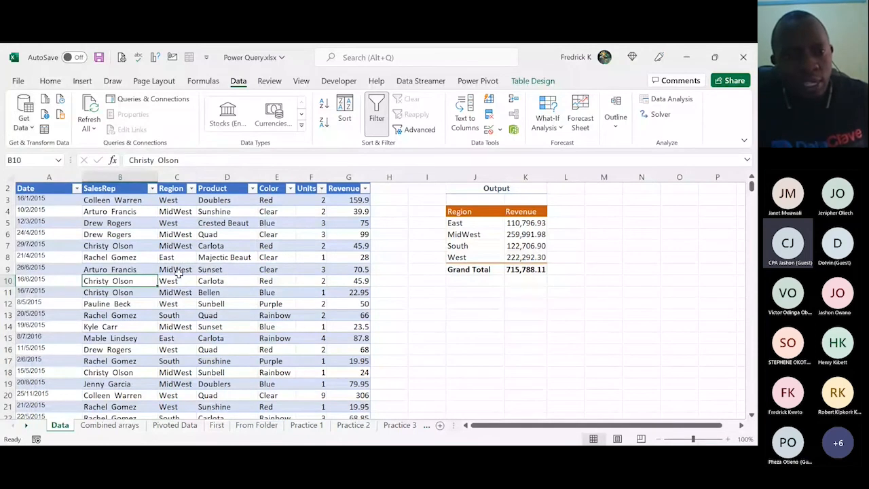
- Load the sales table into the Power Query Editor as a new query from the table range
left_click(176, 271)
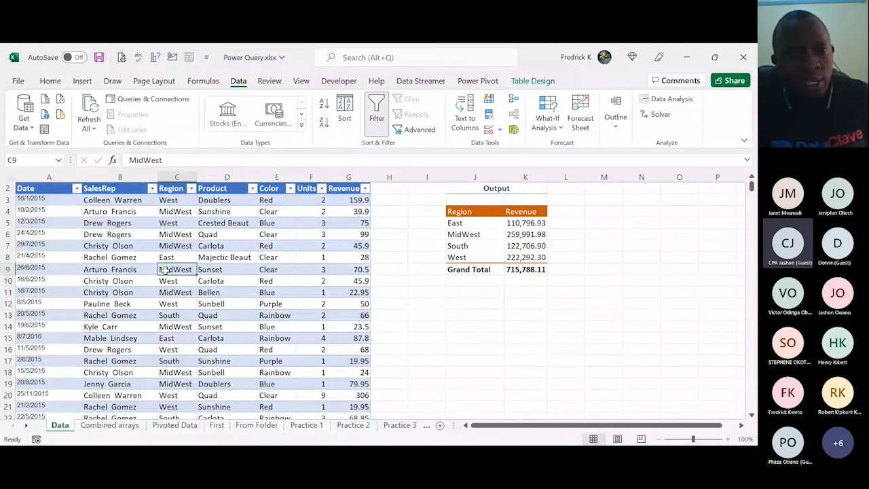
left_click(45, 130)
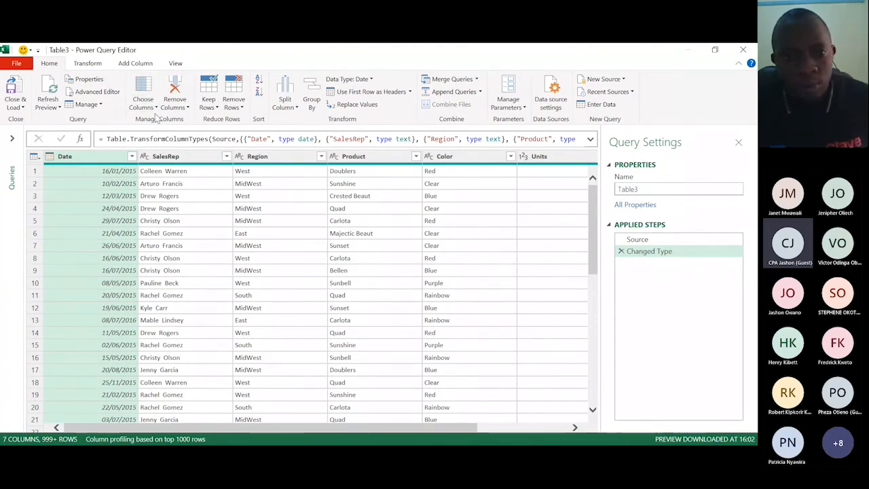
- Review the editor's commands for transforming data, adding columns and adjusting the view
left_click(87, 64)
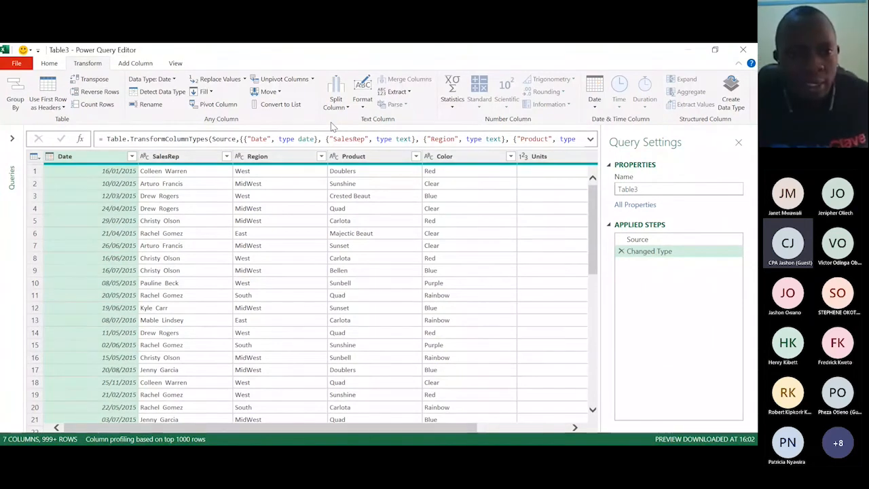
left_click(186, 197)
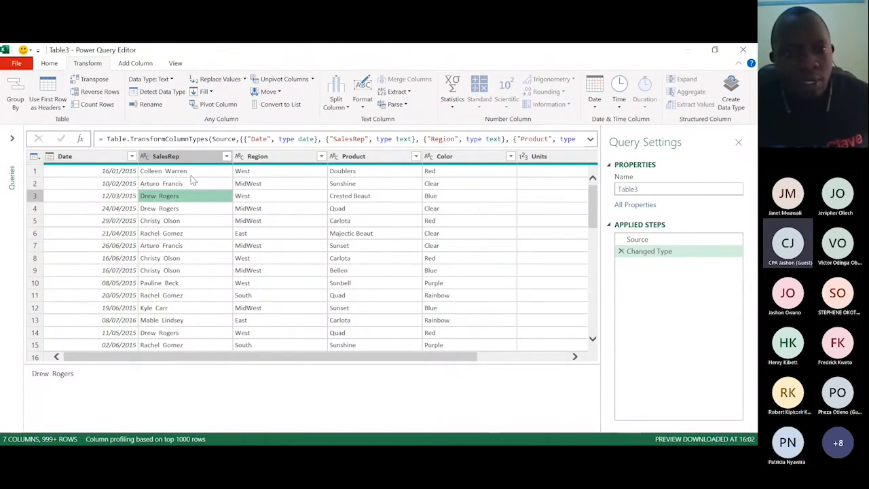
left_click(141, 65)
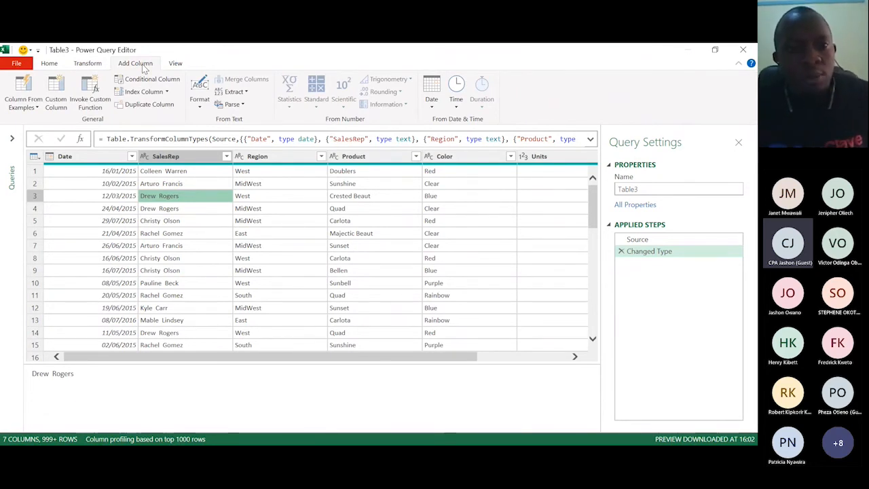
left_click(255, 257)
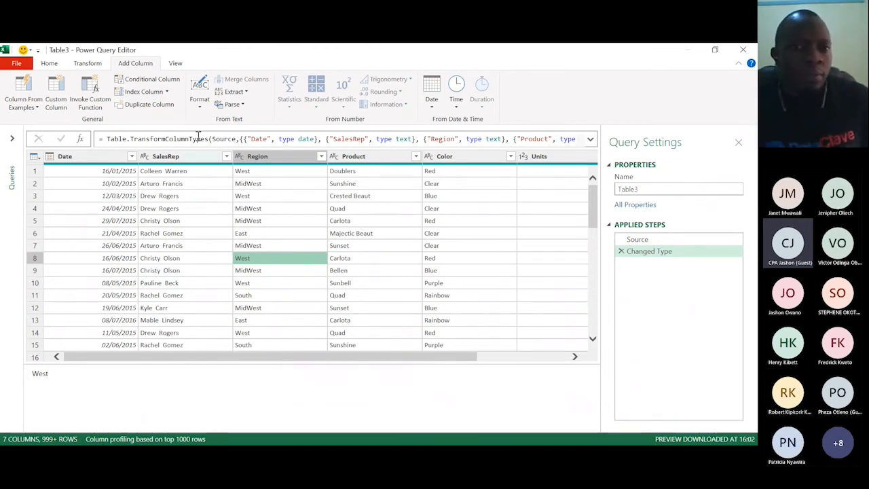
left_click(175, 63)
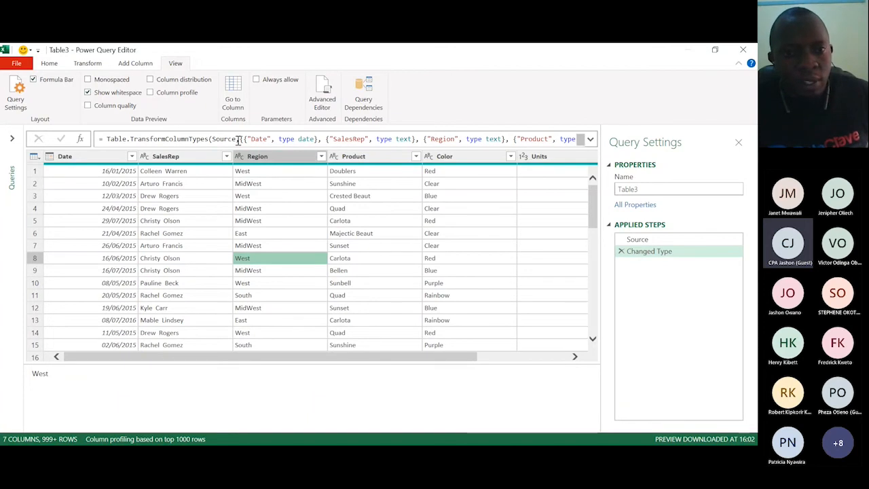
- Examine the Changed Type step's formula, and hide and redisplay the formula bar
left_click(263, 139)
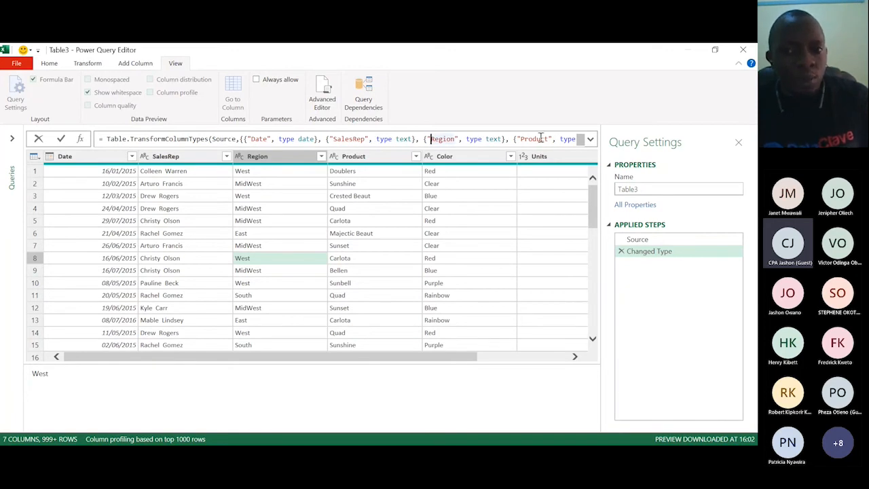
left_click(478, 138)
left_click_drag(444, 139, 100, 139)
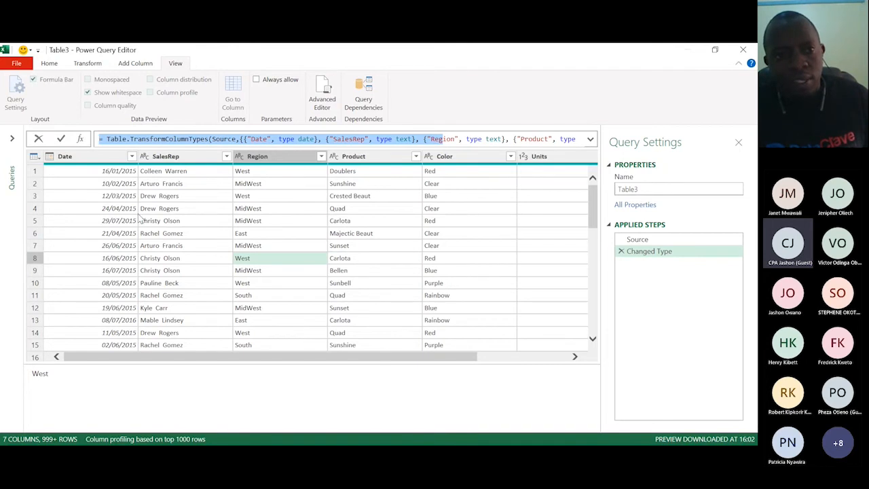
left_click(188, 241)
left_click(34, 79)
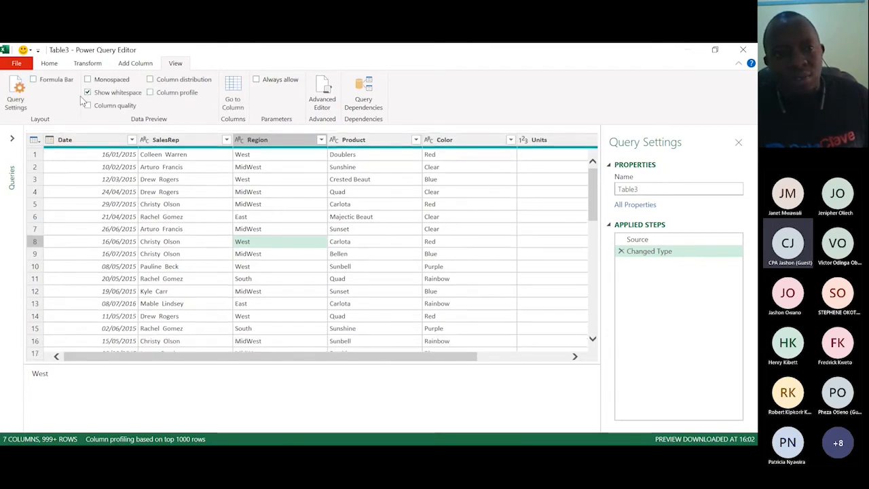
left_click(33, 79)
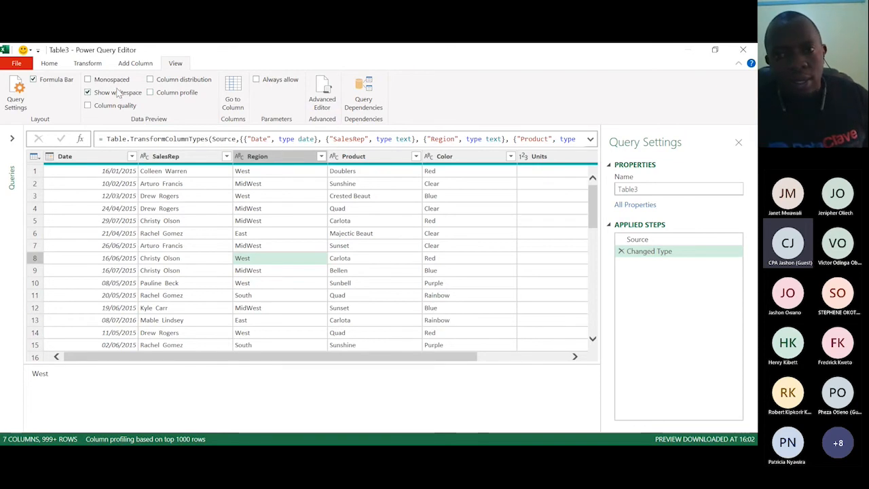
- Rename the query "Sales Report"
left_click(48, 64)
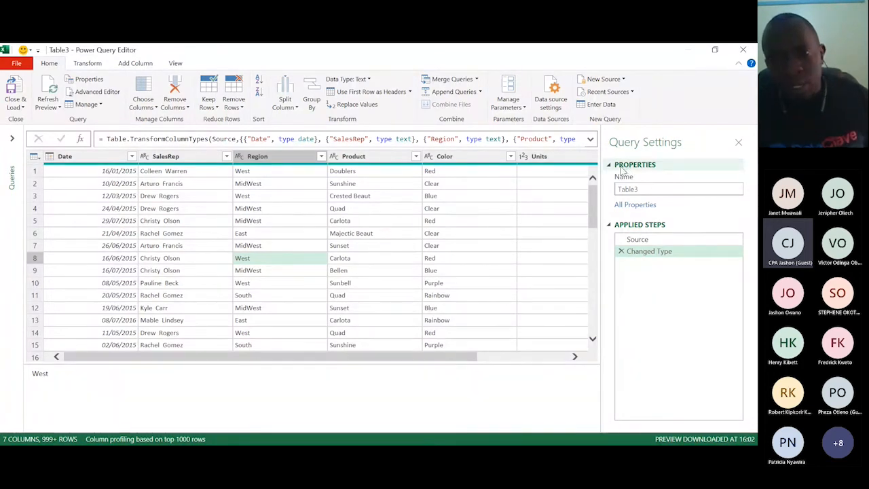
left_click(641, 188)
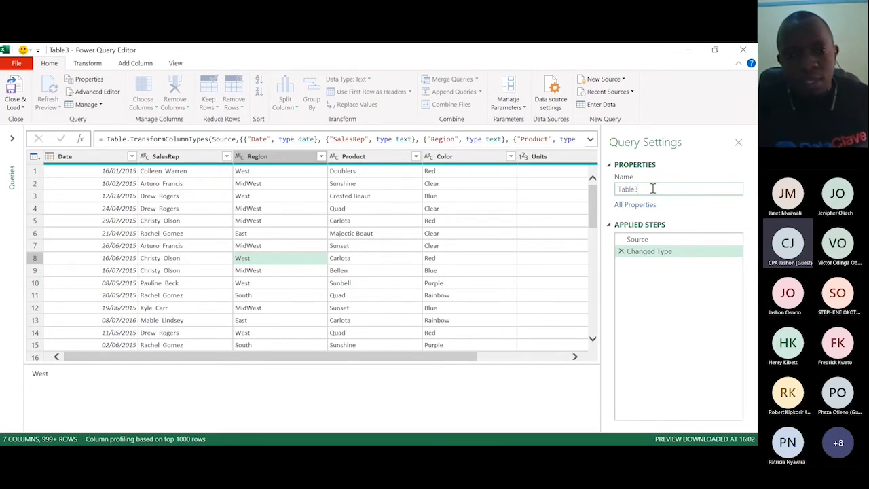
key("BackSpace")
key("BackSpace")
key("BackSpace")
key("BackSpace")
key("BackSpace")
key("BackSpace")
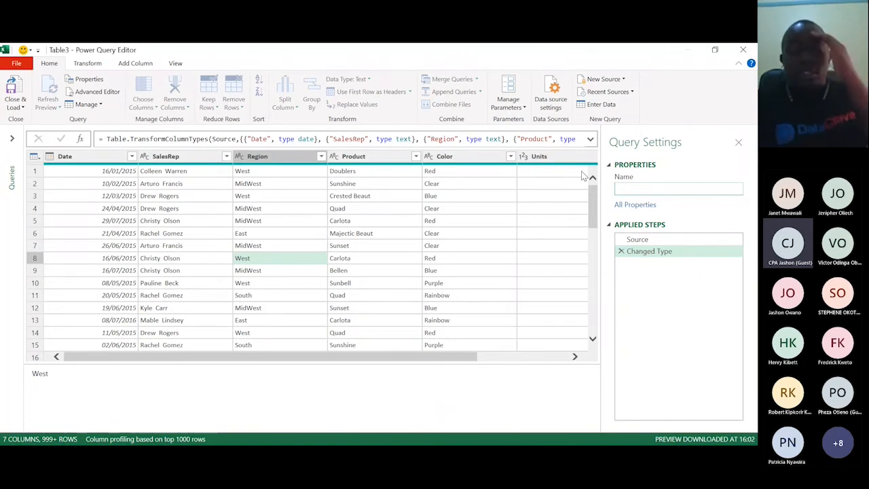
type("Sales Report")
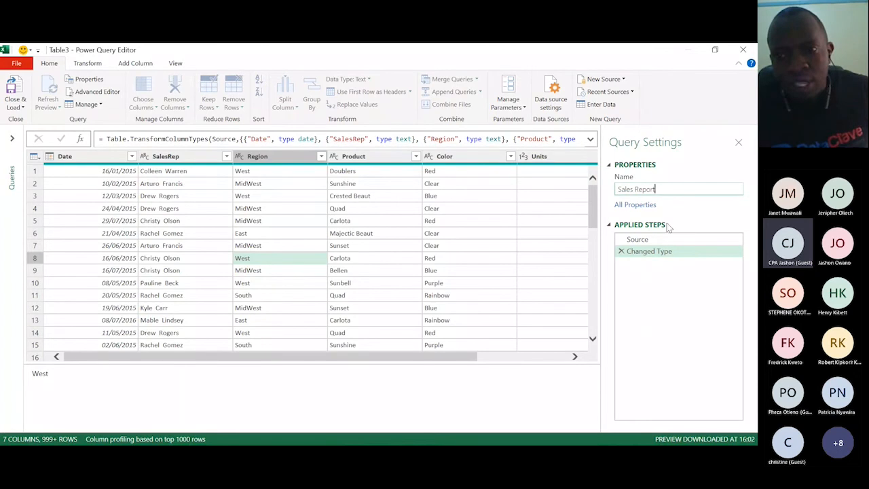
- Apply the Sales Report query name and examine the Date column's values and its available column commands
left_click(647, 272)
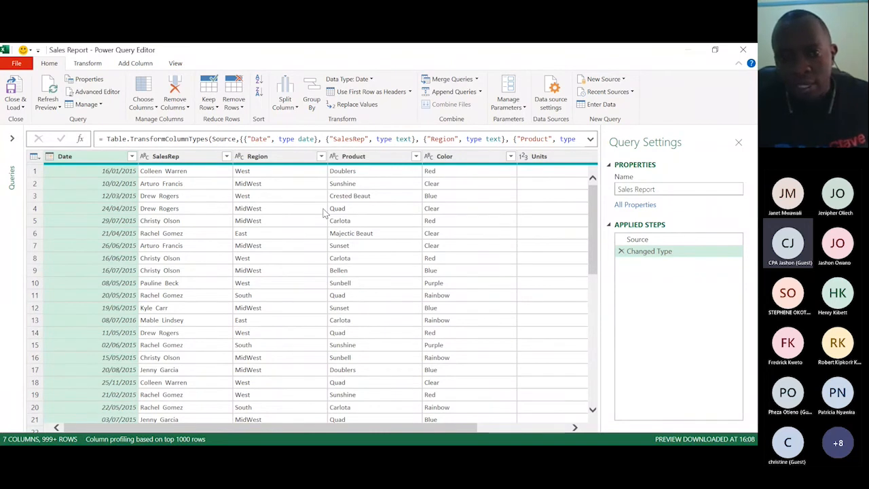
left_click(223, 209)
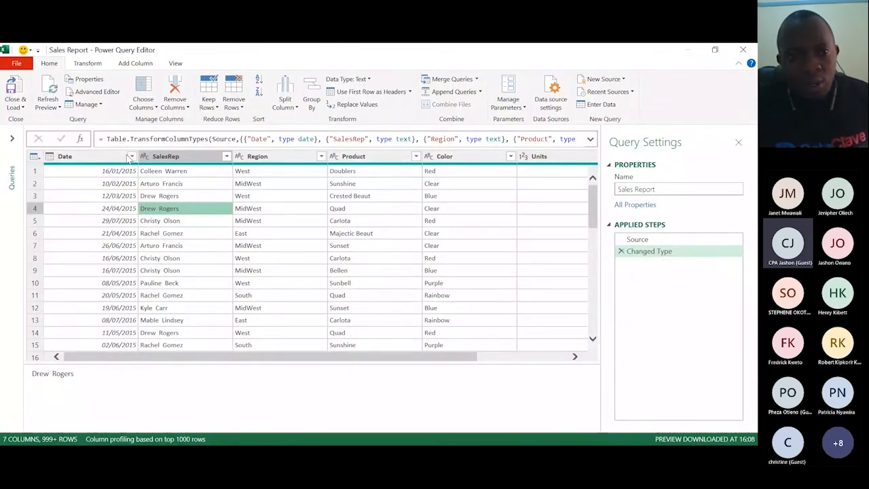
left_click(109, 194)
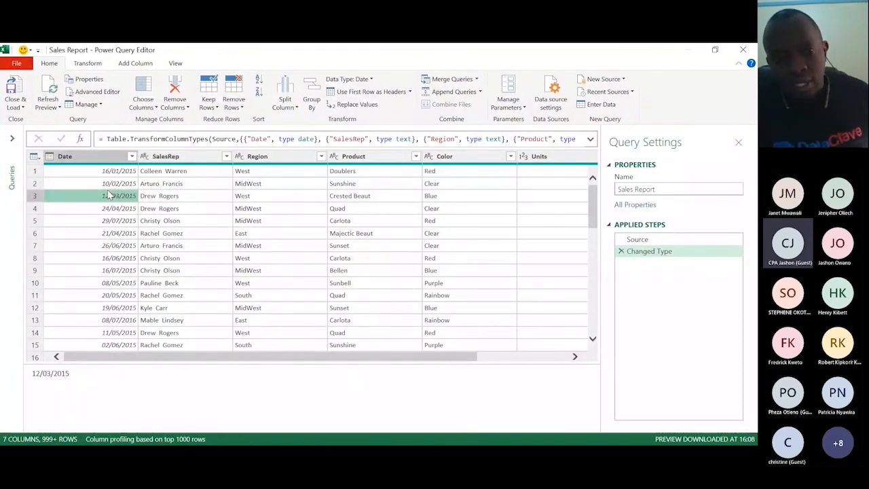
left_click(246, 247)
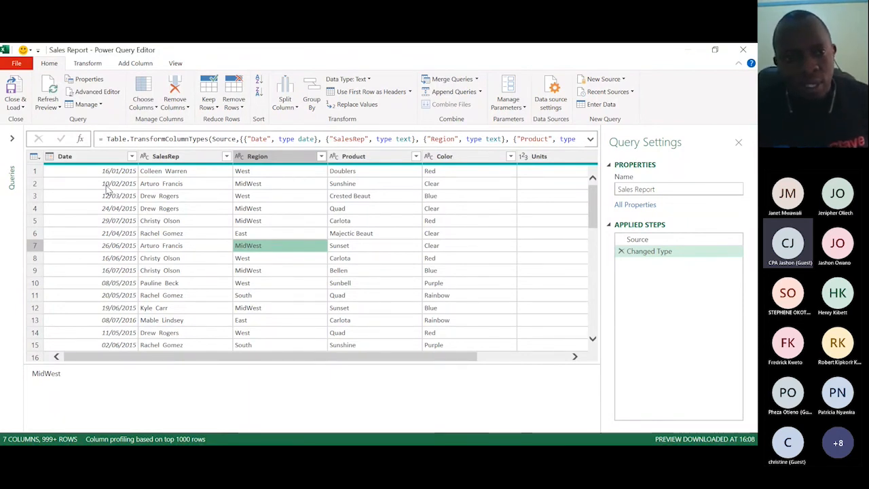
left_click(104, 156)
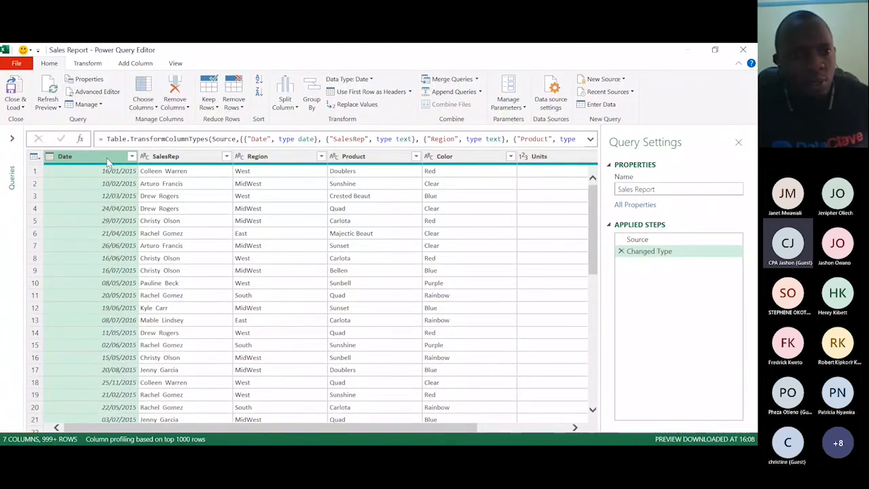
right_click(103, 159)
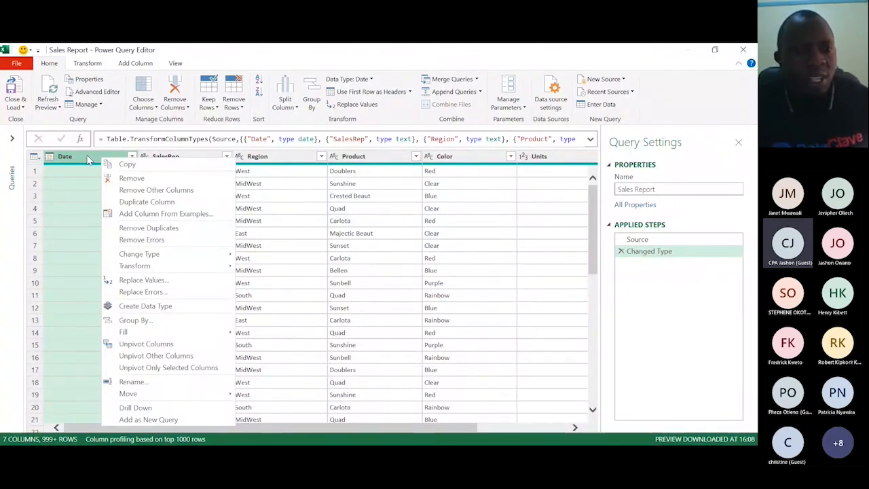
left_click(87, 160)
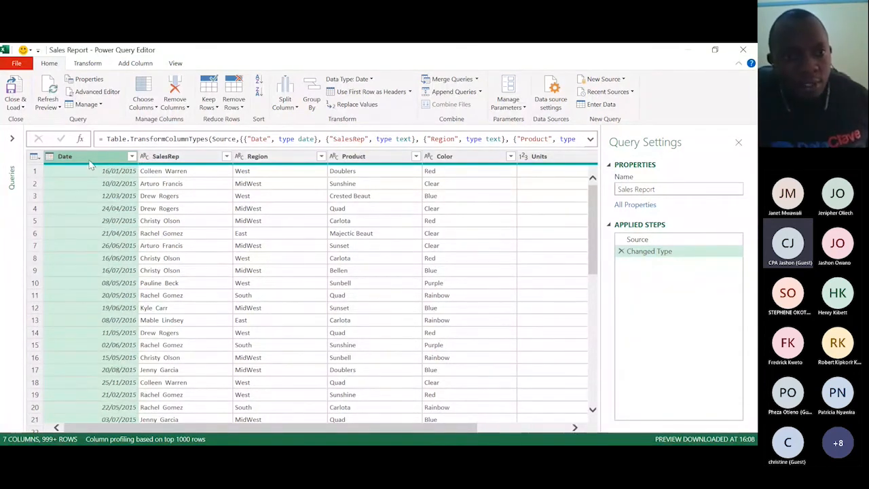
- Set the Date column's data type to Date and check its column quality summary
left_click(49, 159)
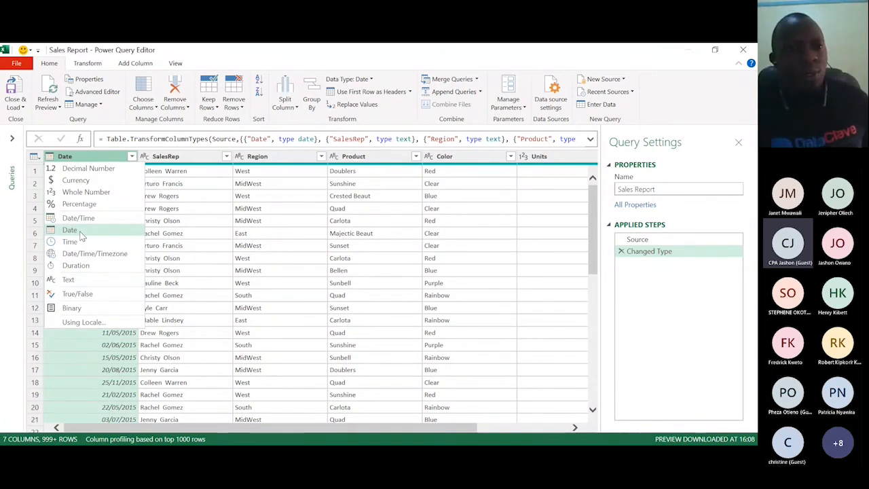
left_click(80, 234)
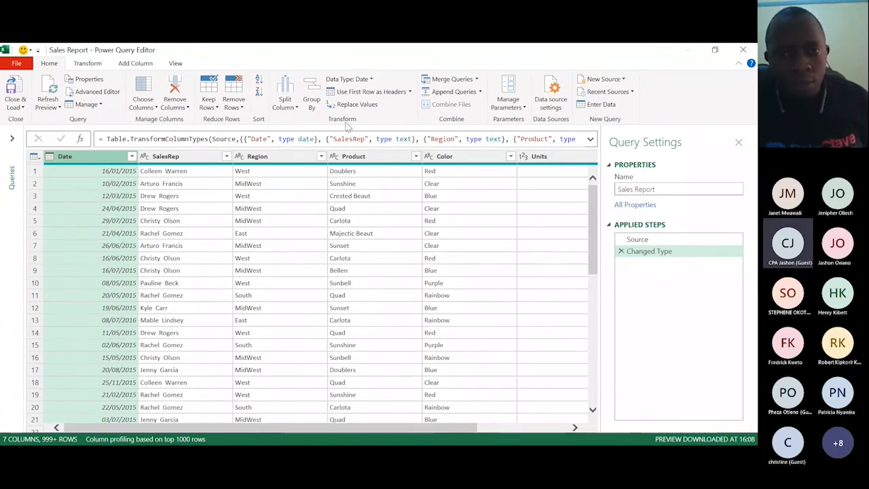
left_click(370, 80)
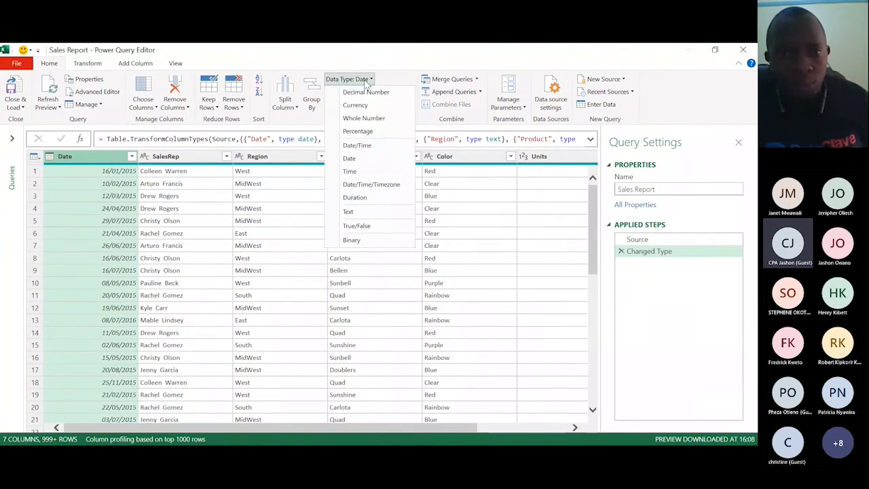
left_click(363, 160)
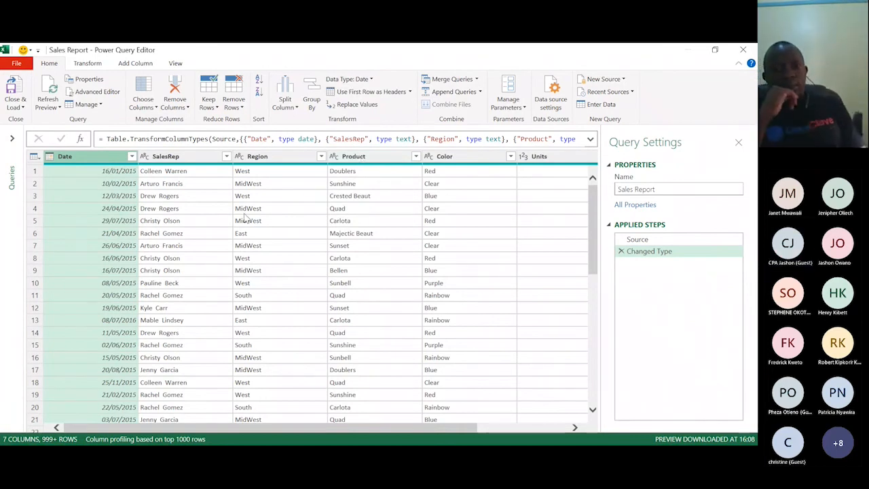
left_click(144, 295)
left_click(106, 160)
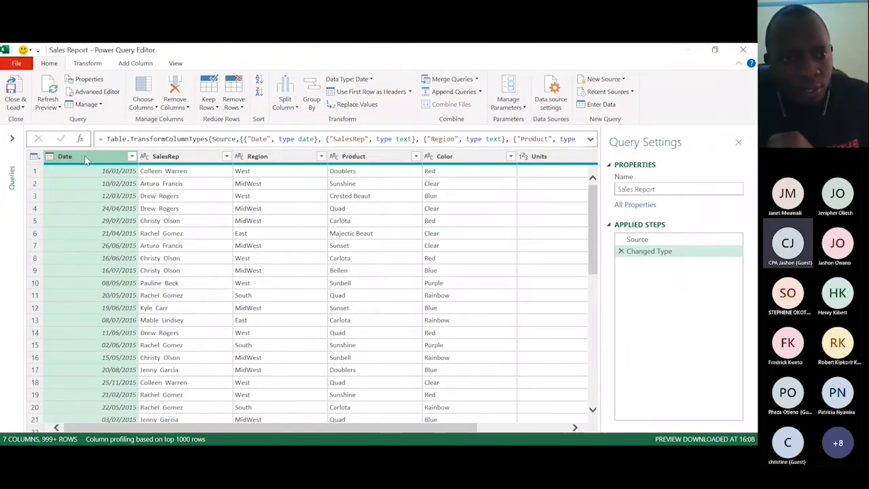
mouse_move(99, 167)
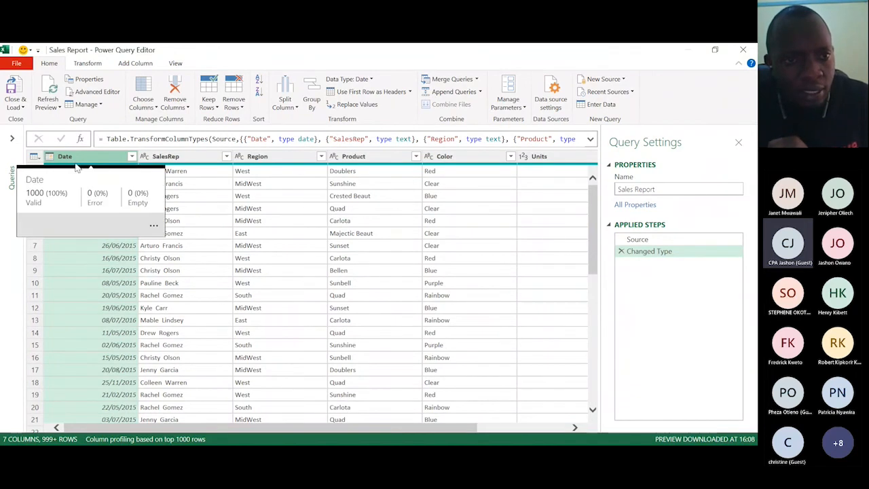
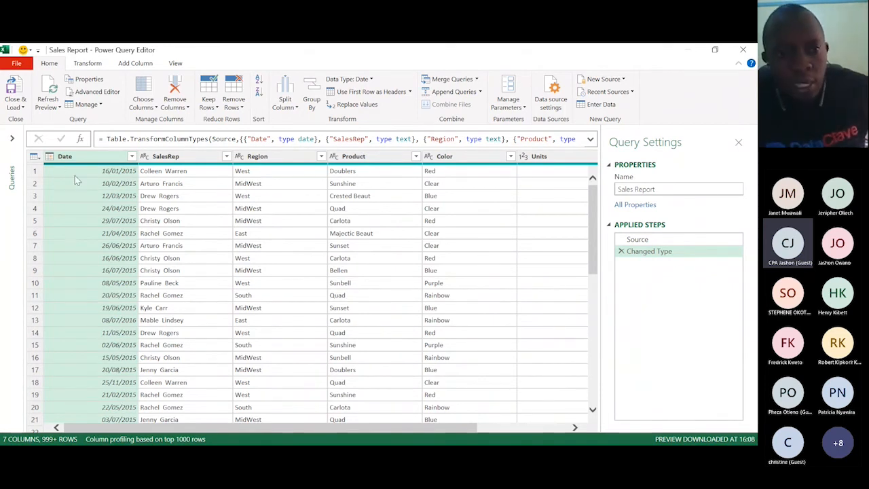
left_click(51, 157)
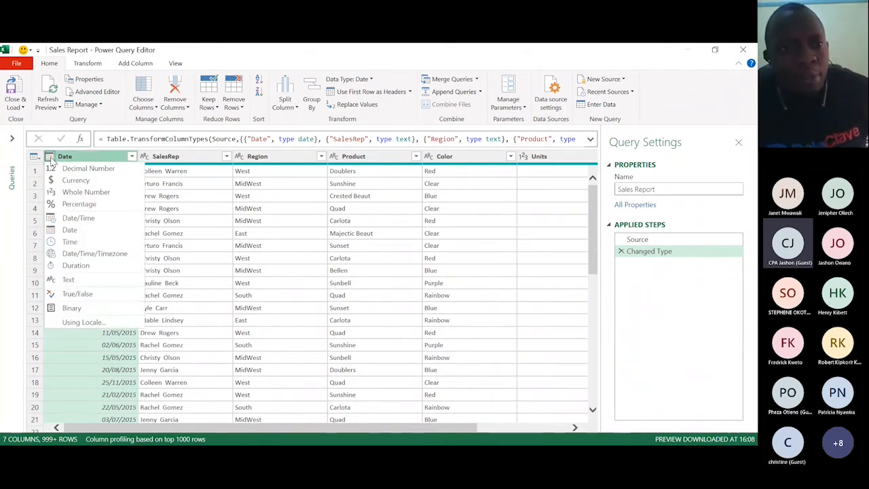
left_click(89, 229)
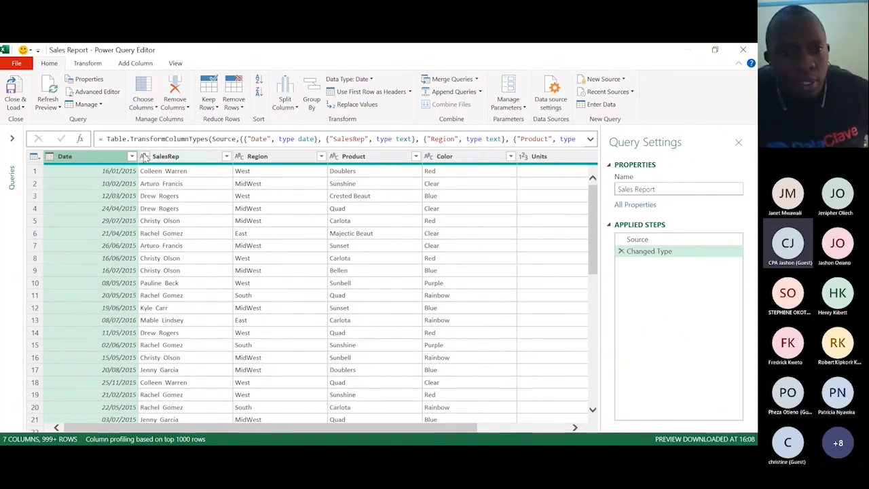
- Set the SalesRep column's data type to Text and check the types of the Region, Product, Color and Units columns
left_click(144, 158)
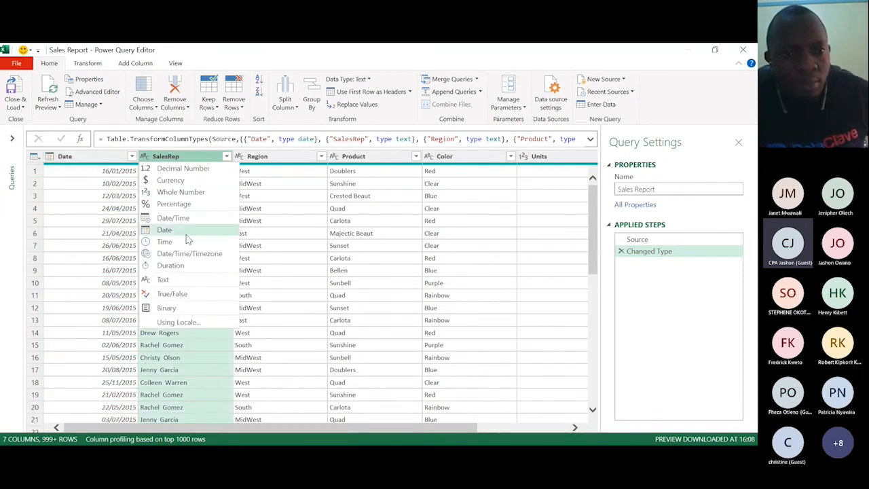
left_click(185, 280)
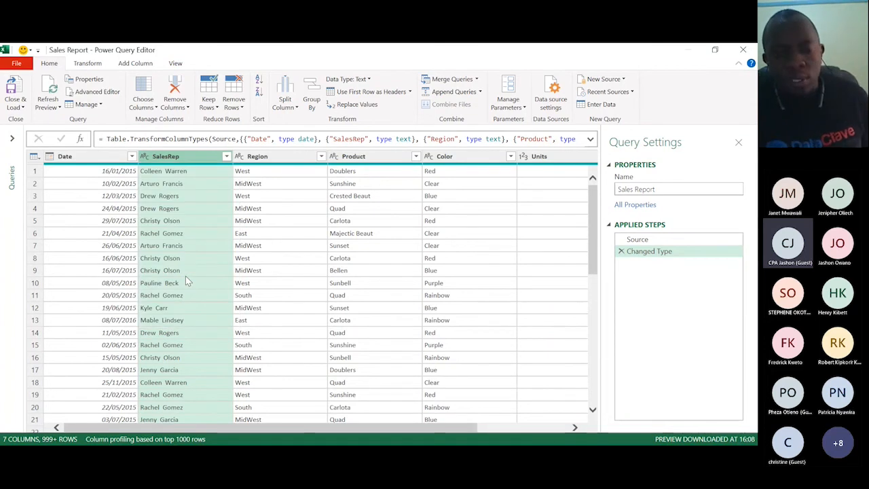
left_click(264, 160)
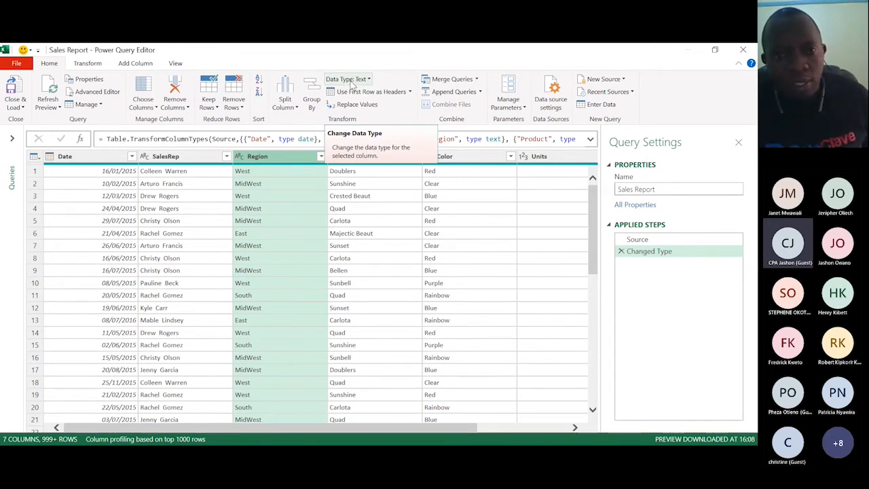
left_click(361, 161)
left_click(453, 158)
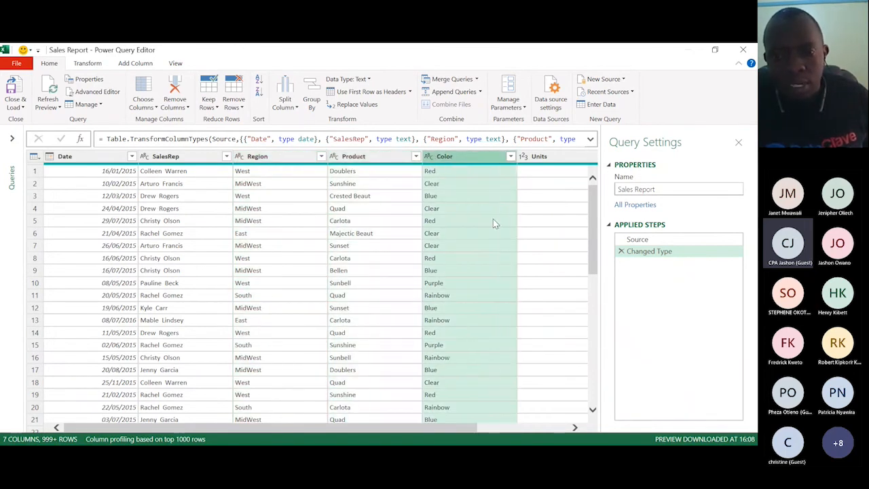
left_click(574, 427)
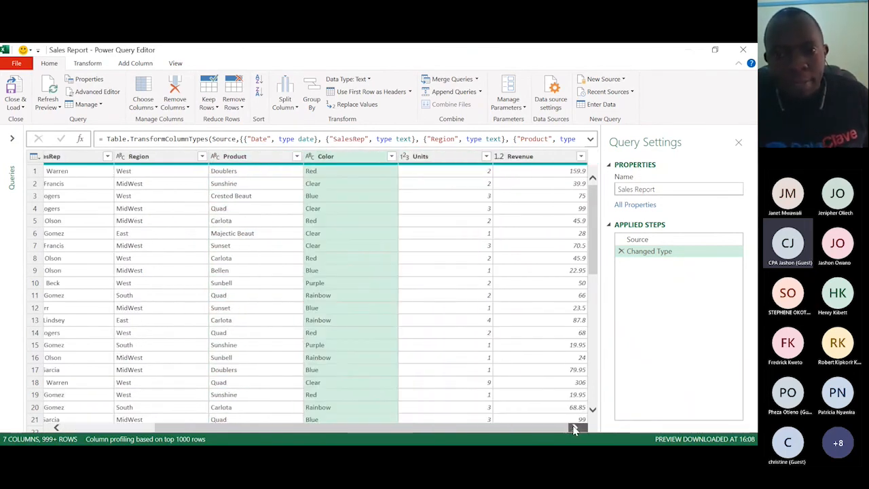
left_click(446, 164)
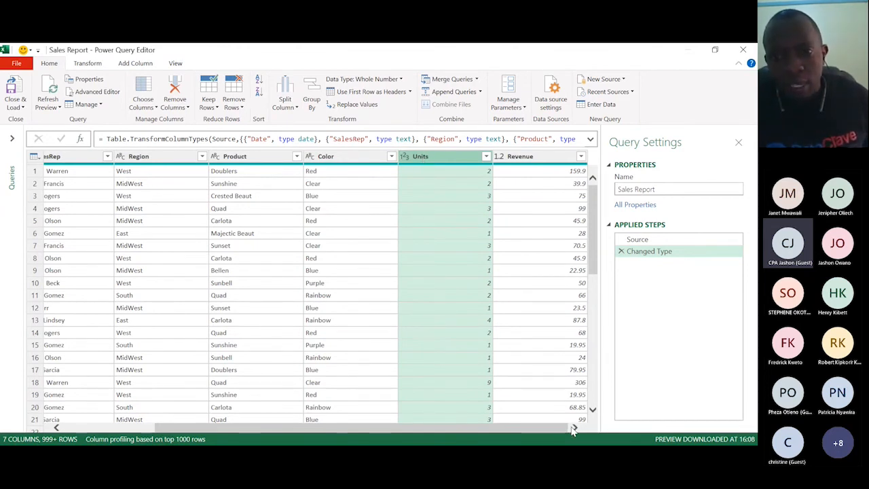
- Change the Revenue column's data type to Currency, replacing its current type conversion
left_click(514, 157)
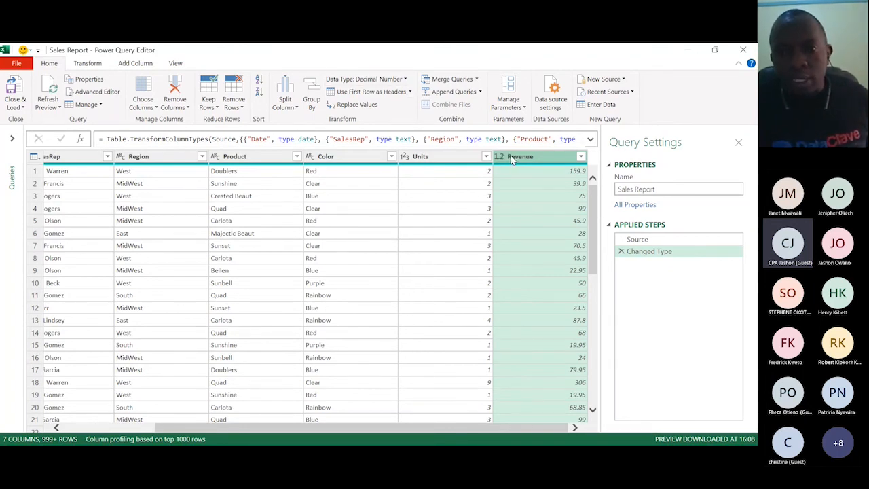
left_click(499, 157)
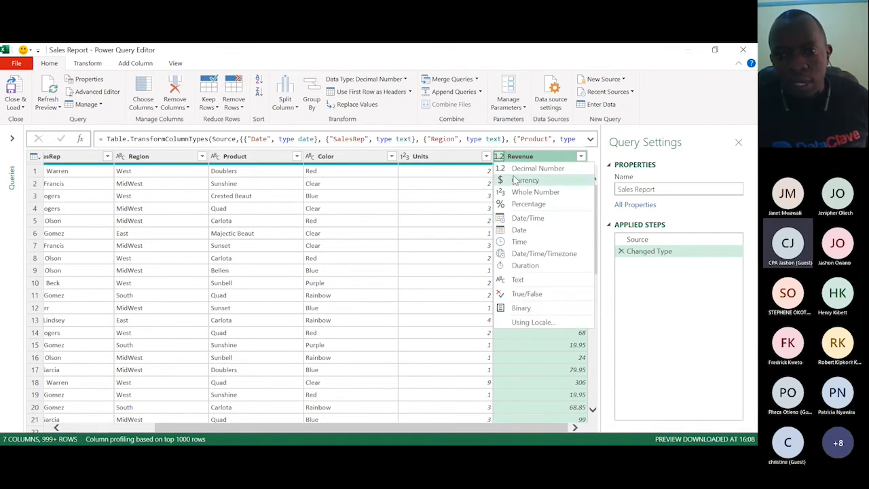
left_click(524, 167)
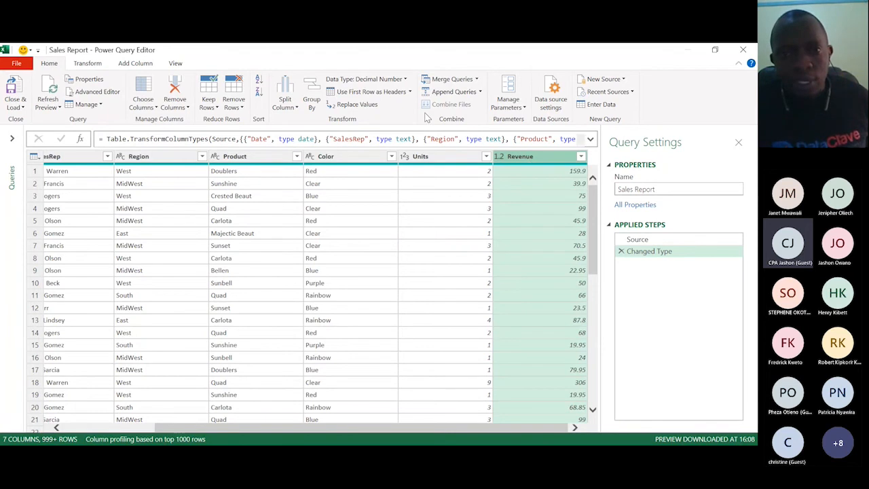
left_click(400, 83)
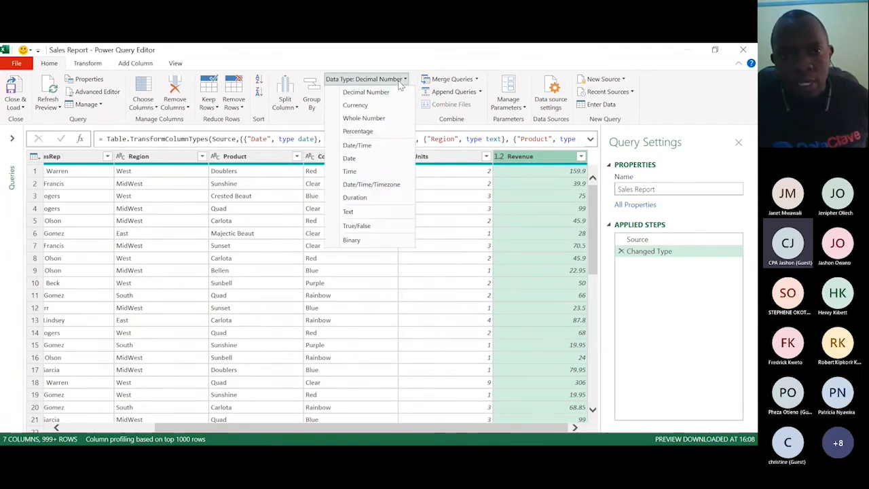
left_click(372, 105)
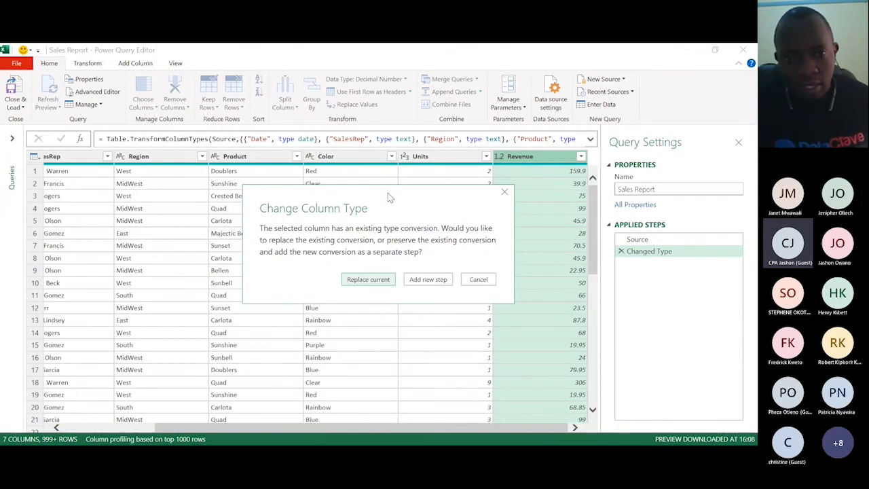
left_click_drag(388, 197, 323, 181)
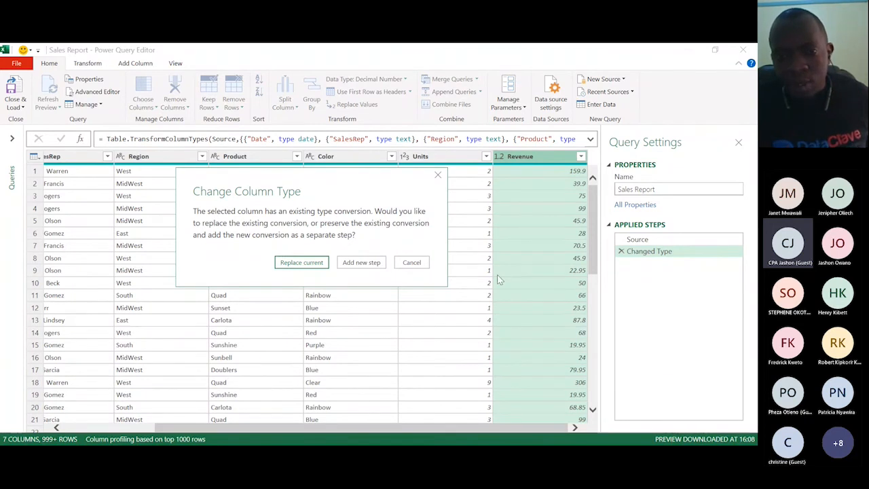
left_click(319, 266)
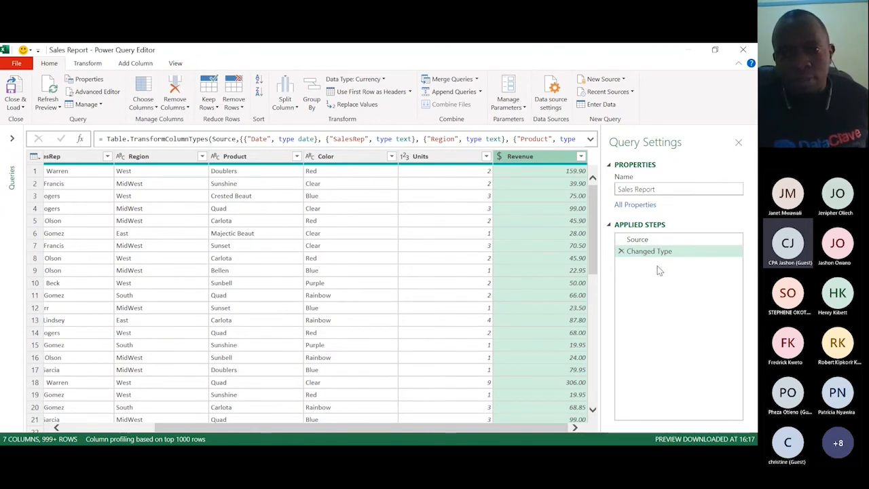
- Close the editor with the Close & Load To option for the Sales Report query
left_click_drag(426, 427, 272, 424)
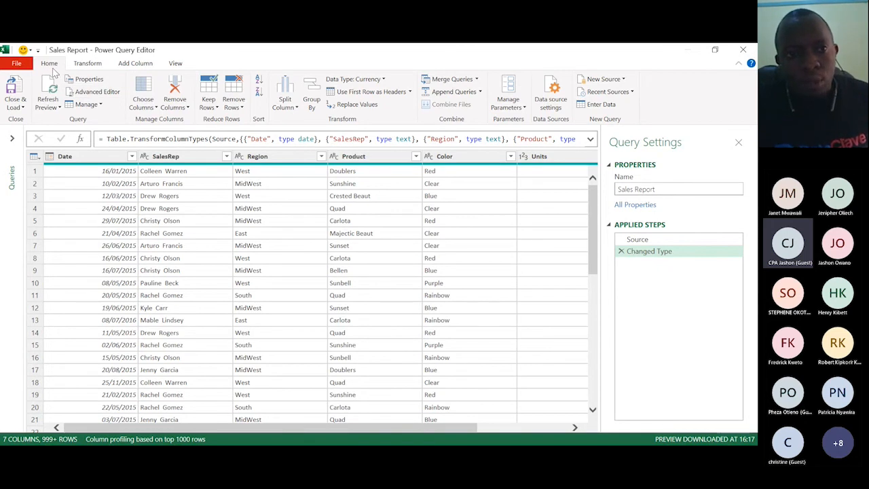
left_click(23, 107)
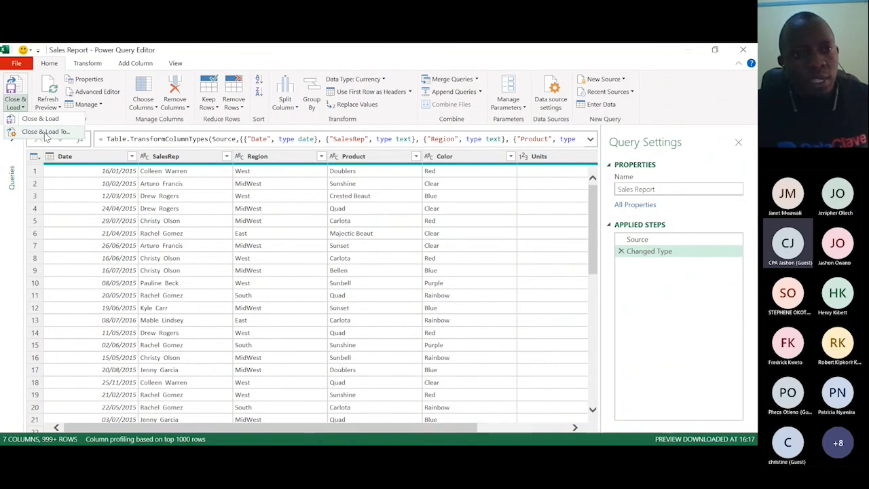
left_click(46, 132)
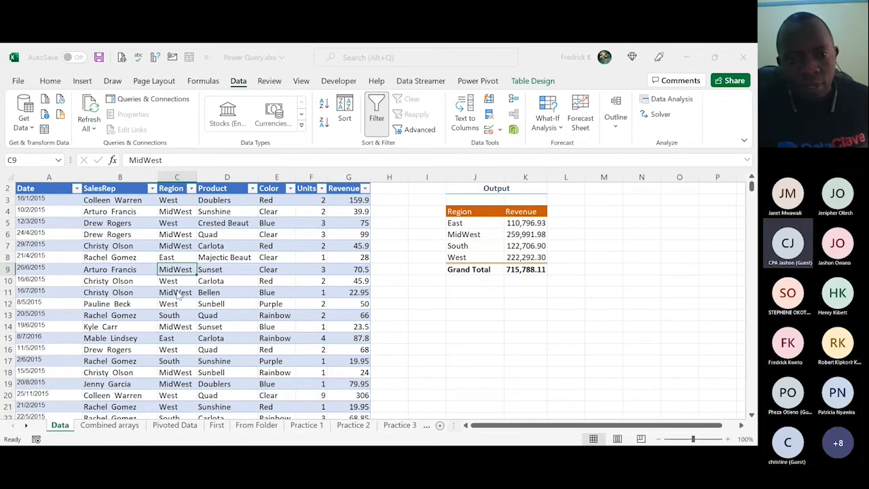
- Load the Sales Report query as a PivotTable in the existing Data worksheet, placed at cell J12
key("ctrl+t")
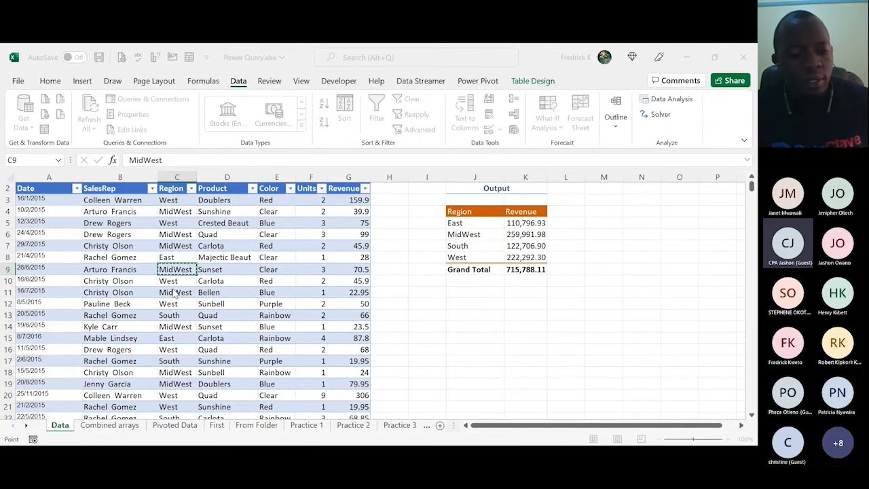
left_click(474, 304)
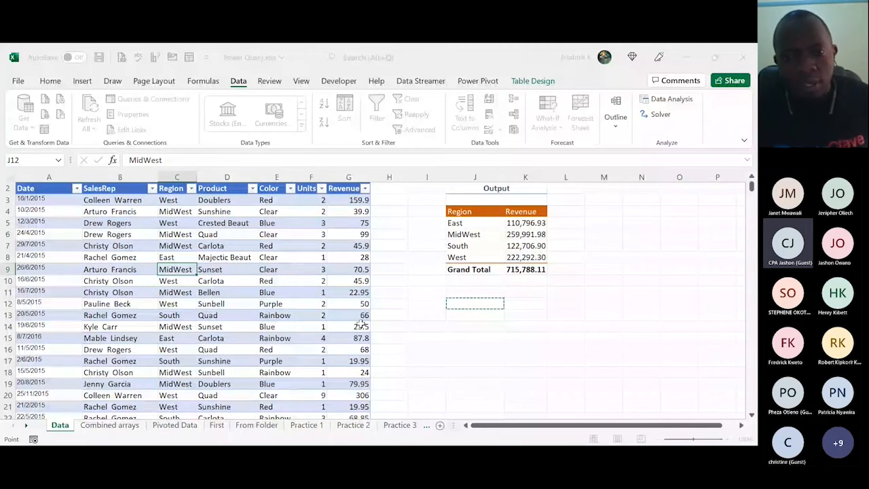
left_click(170, 307)
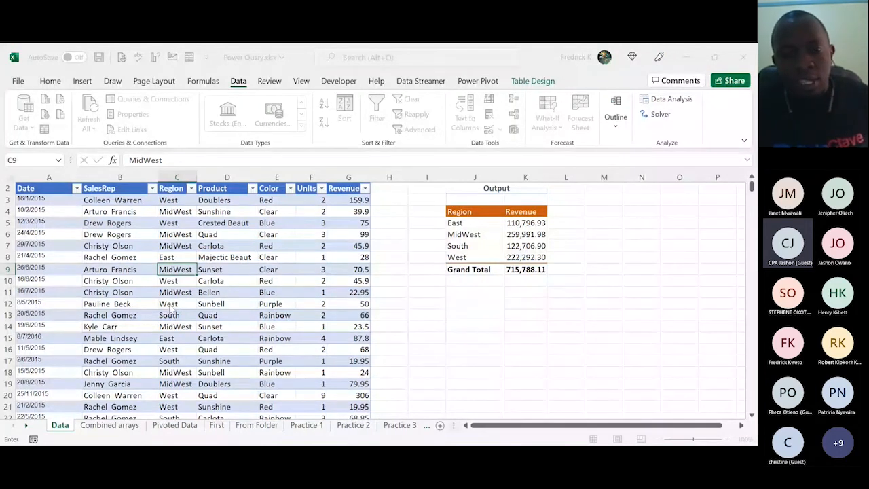
left_click(464, 304)
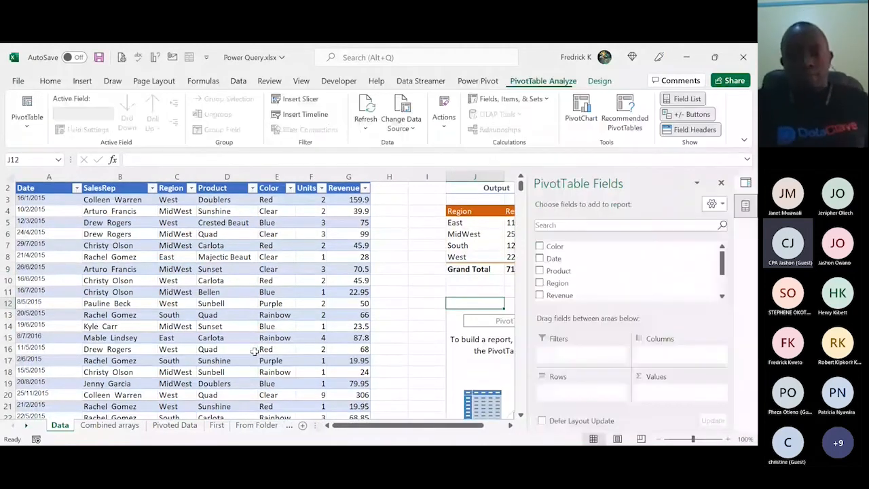
- Examine the empty PivotTable's field list and the Sales Report query's preview, columns and load status
scroll(254, 351, "down", 1)
left_click_drag(393, 425, 434, 429)
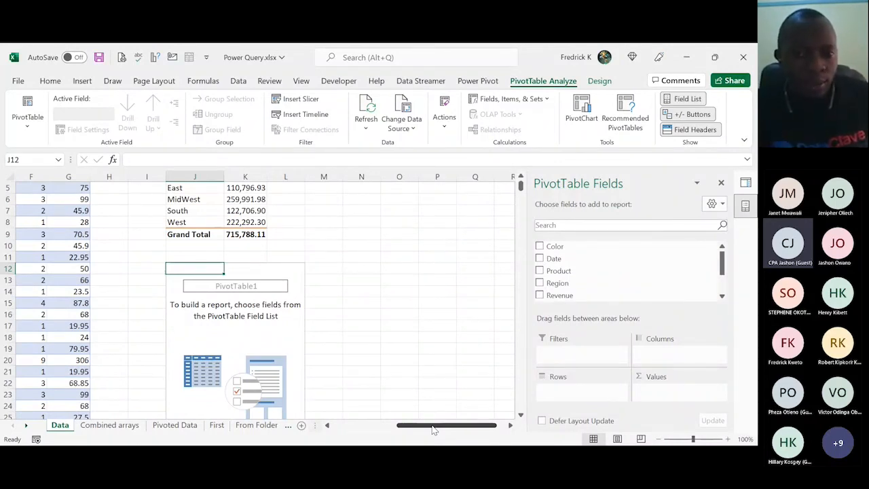
left_click_drag(434, 430, 410, 427)
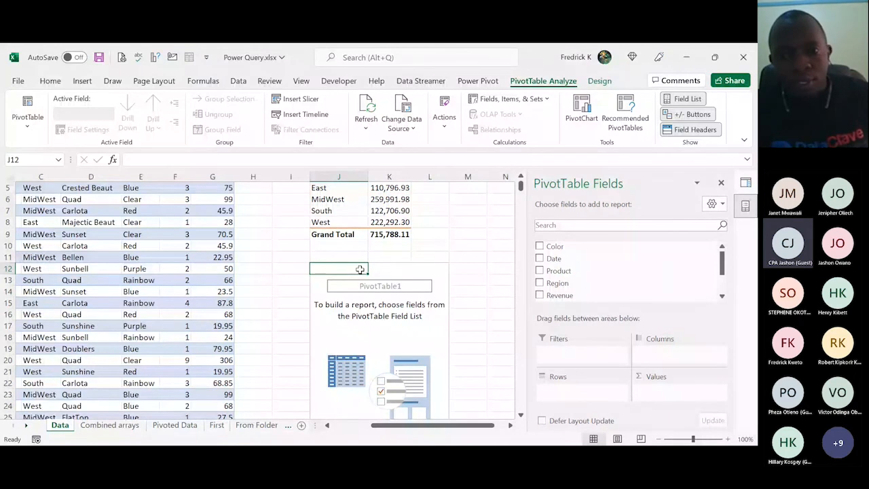
left_click(389, 280)
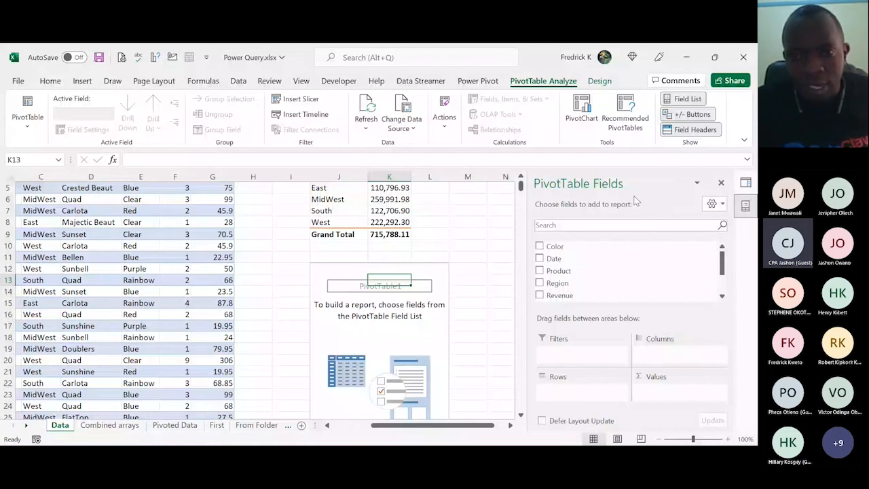
left_click(492, 207)
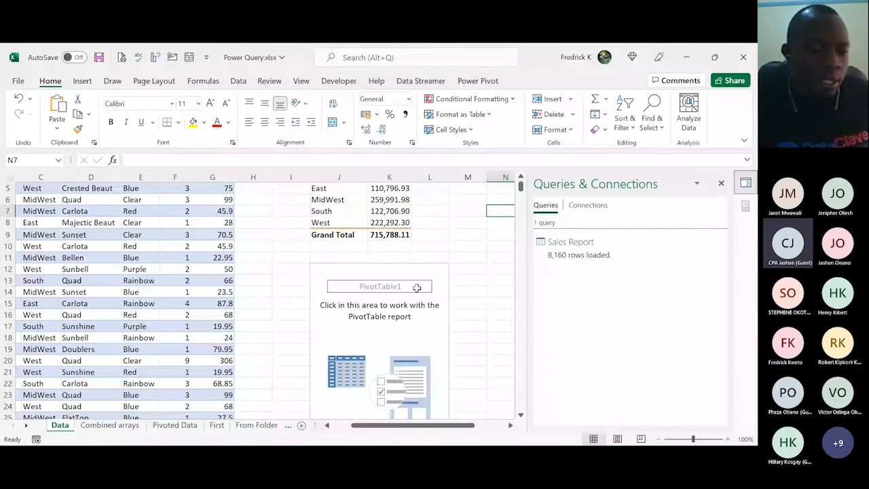
left_click(391, 297)
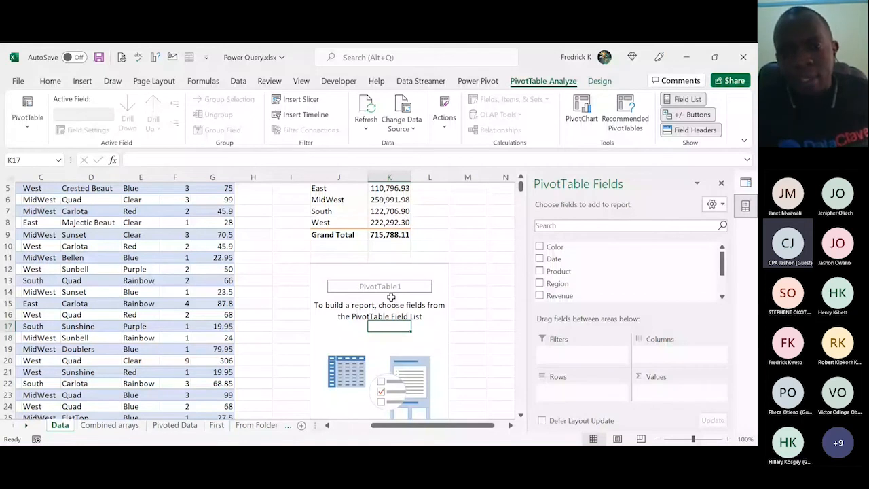
left_click(480, 292)
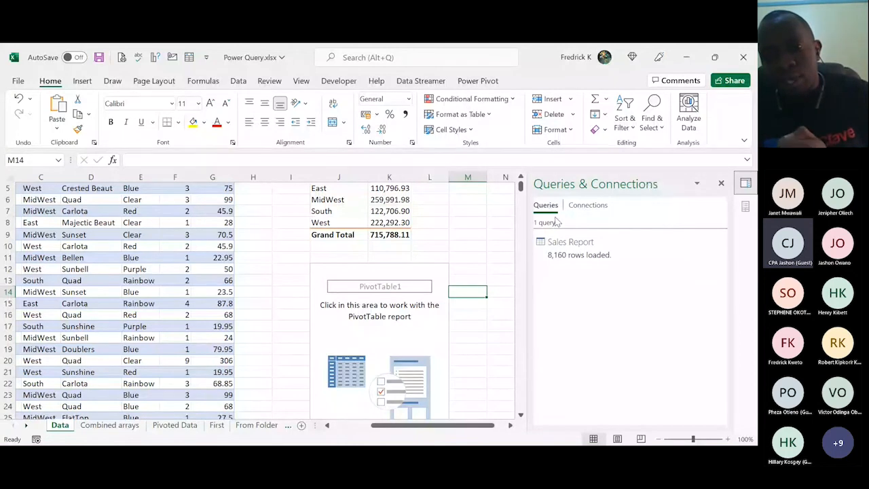
left_click(603, 246)
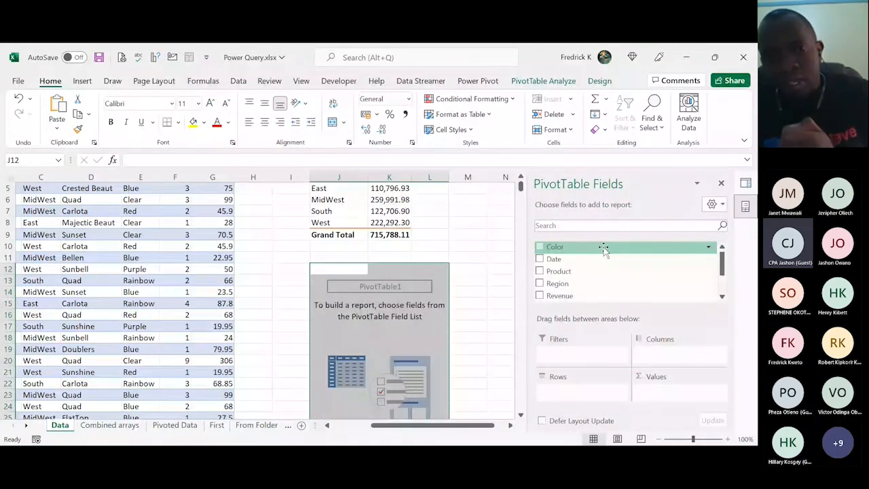
left_click(468, 246)
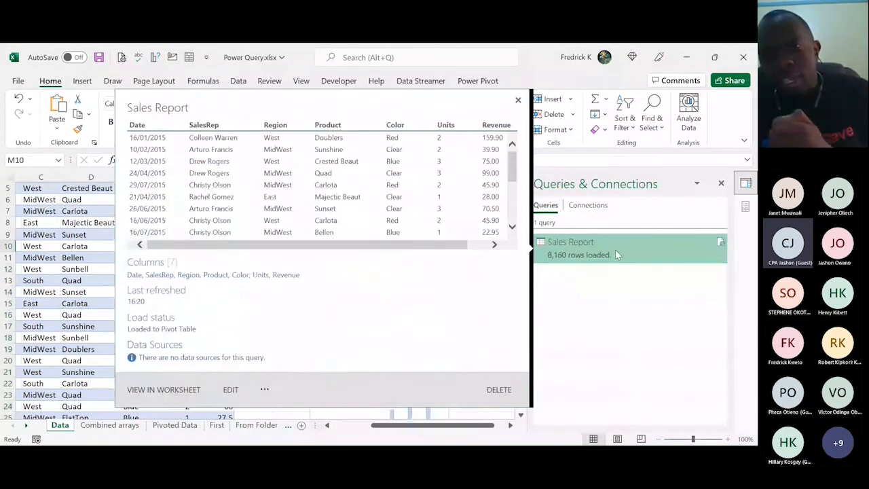
mouse_move(612, 236)
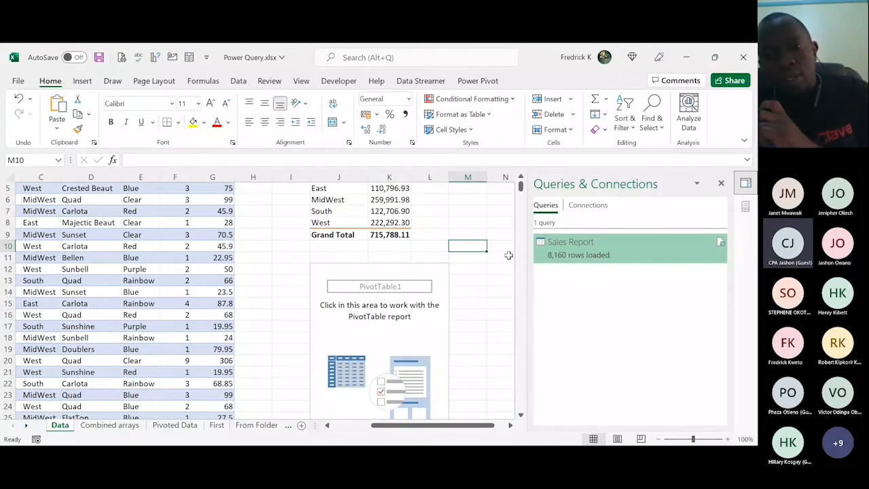
mouse_move(574, 261)
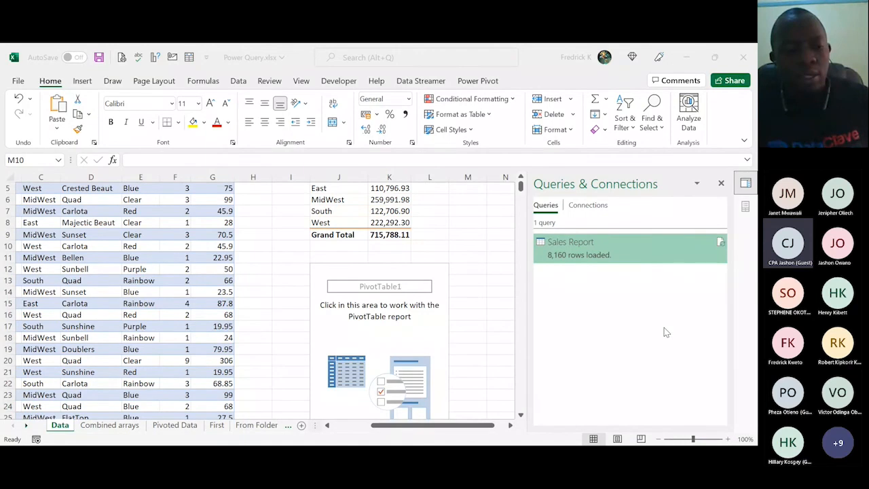
left_click(665, 331)
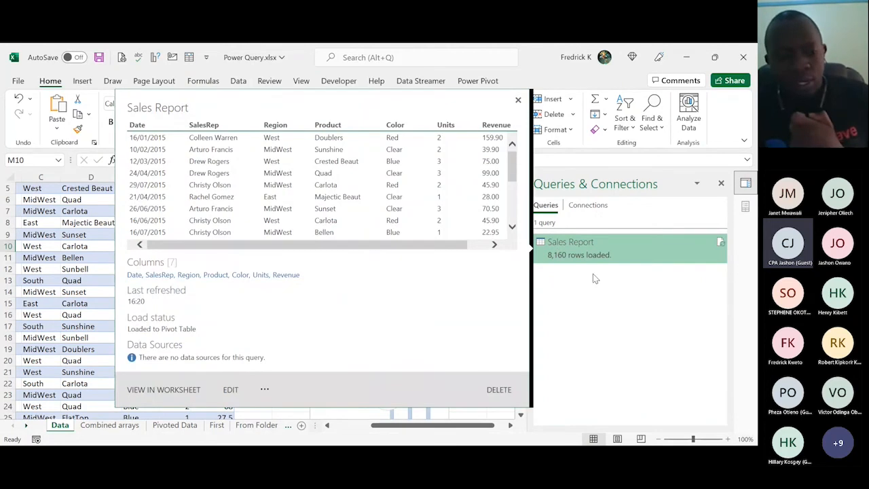
left_click(108, 383)
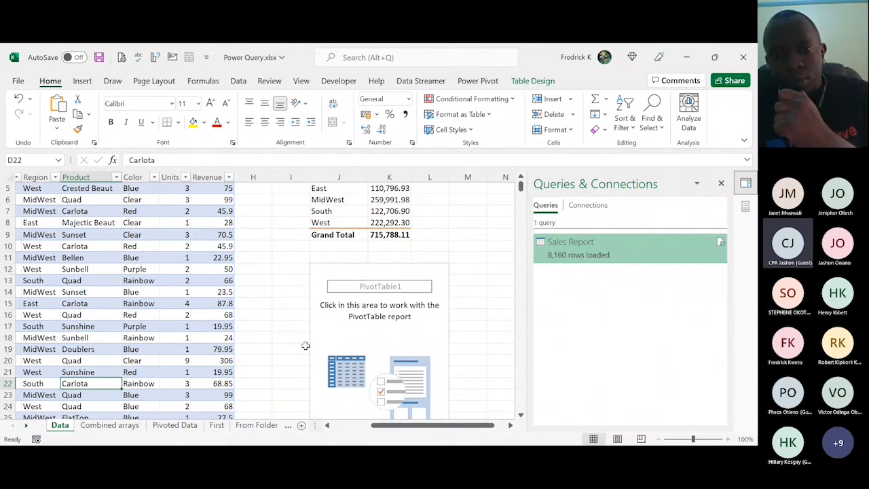
- Build the new PivotTable with Region in the rows and the sum of Revenue in the values
left_click(356, 330)
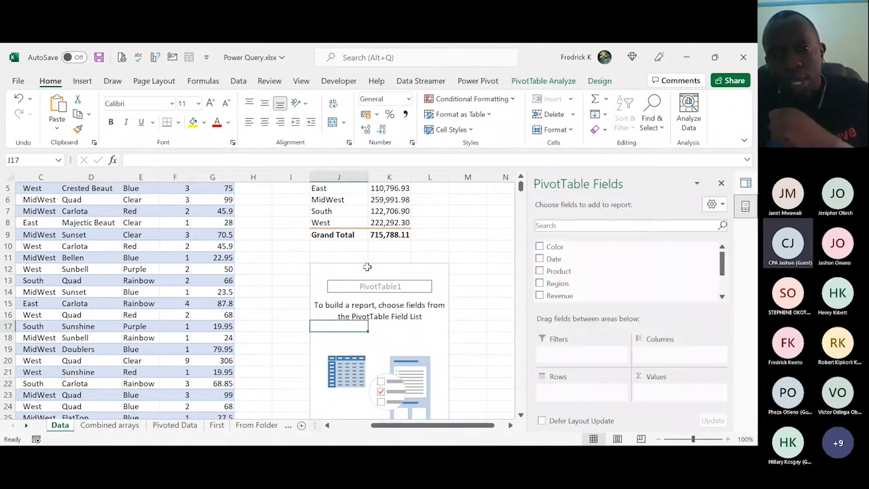
left_click(359, 209)
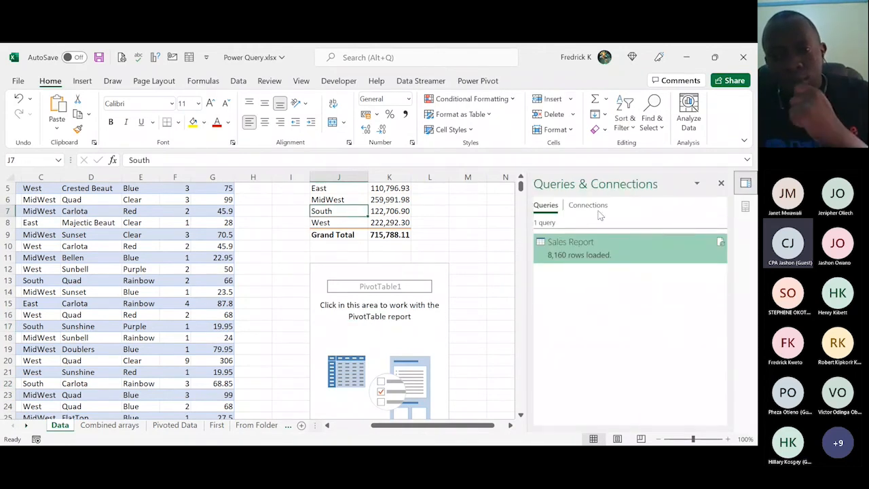
left_click(520, 179)
left_click(520, 178)
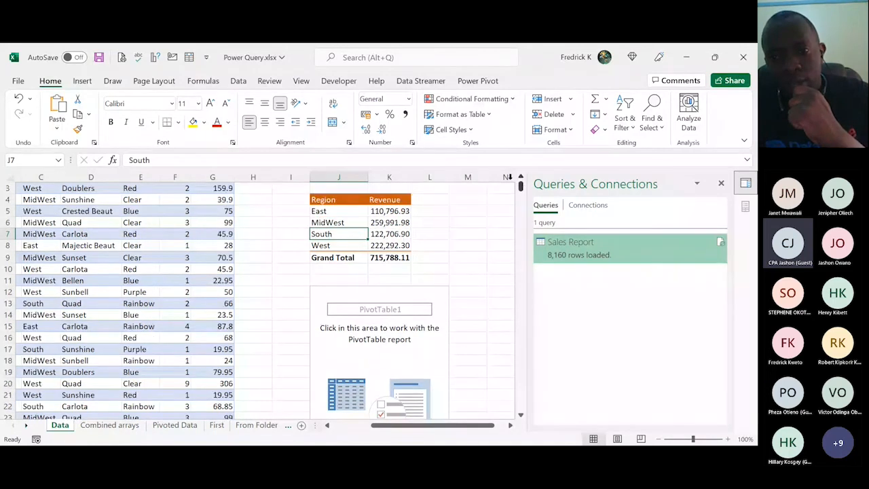
left_click(414, 340)
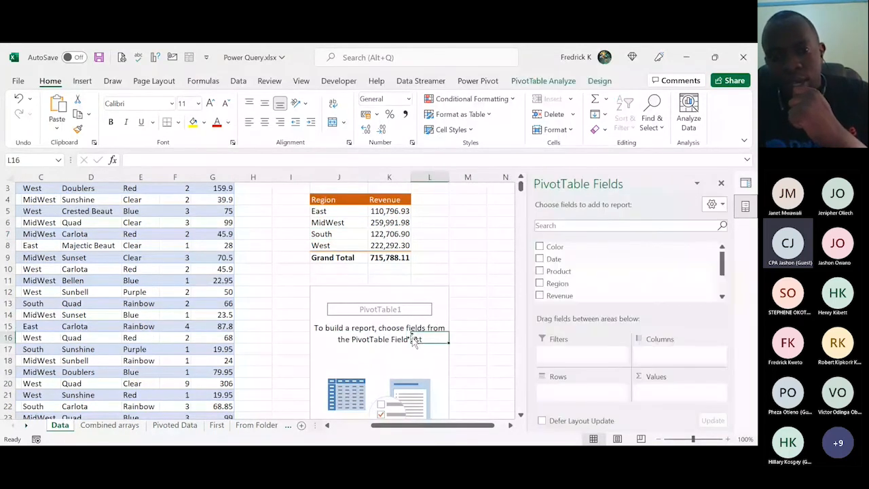
left_click(391, 361)
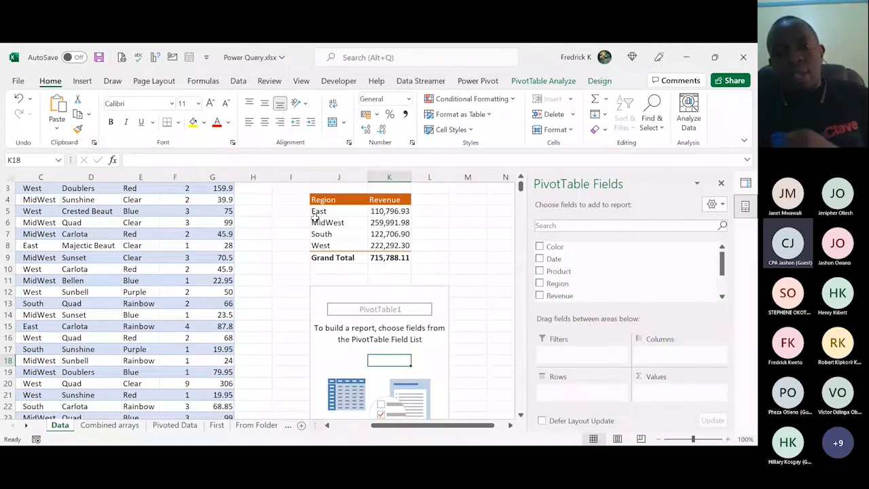
left_click_drag(557, 285, 565, 386)
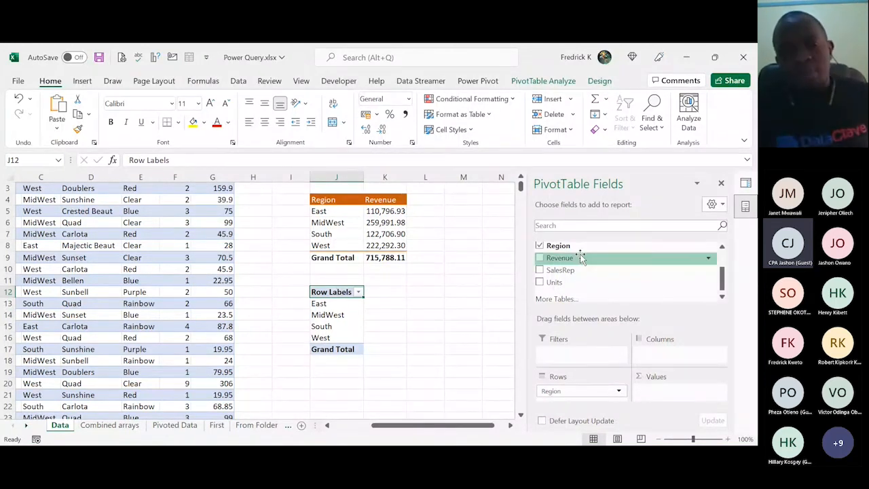
left_click_drag(576, 259, 650, 392)
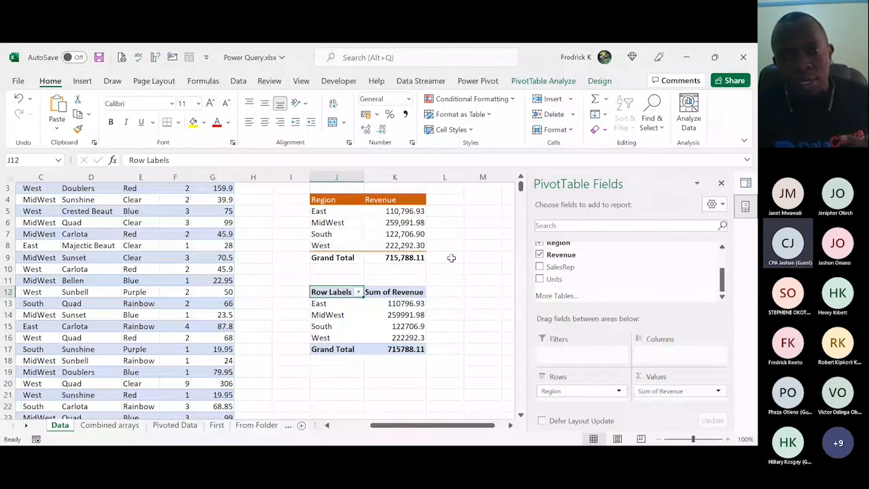
- Format the PivotTable's Sum of Revenue values as Number with 2 decimal places and a thousands separator
left_click(387, 303)
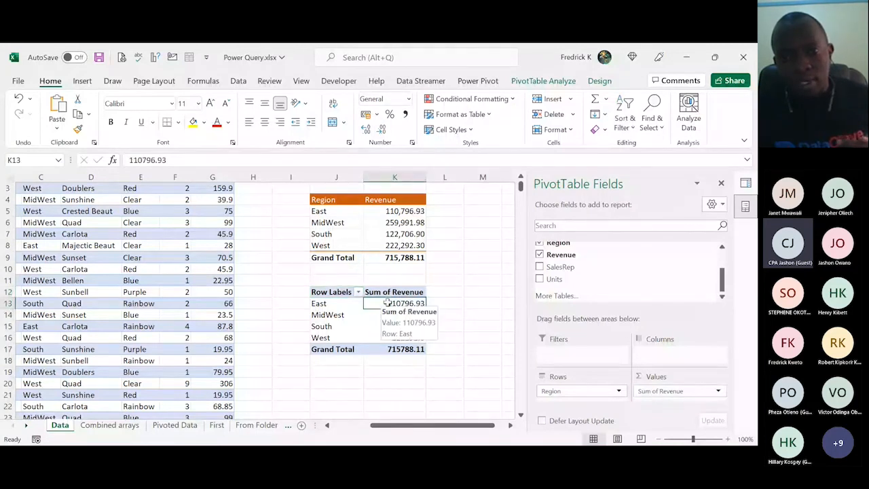
right_click(387, 303)
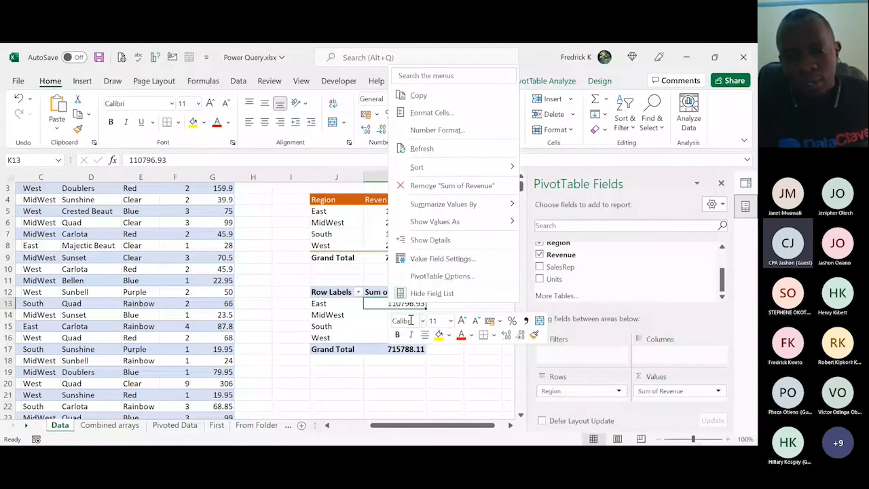
left_click(436, 130)
left_click(386, 144)
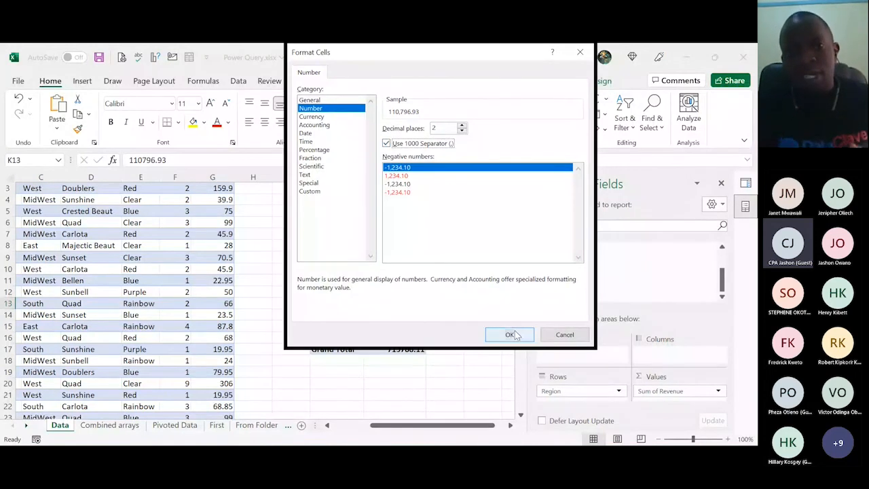
left_click(515, 334)
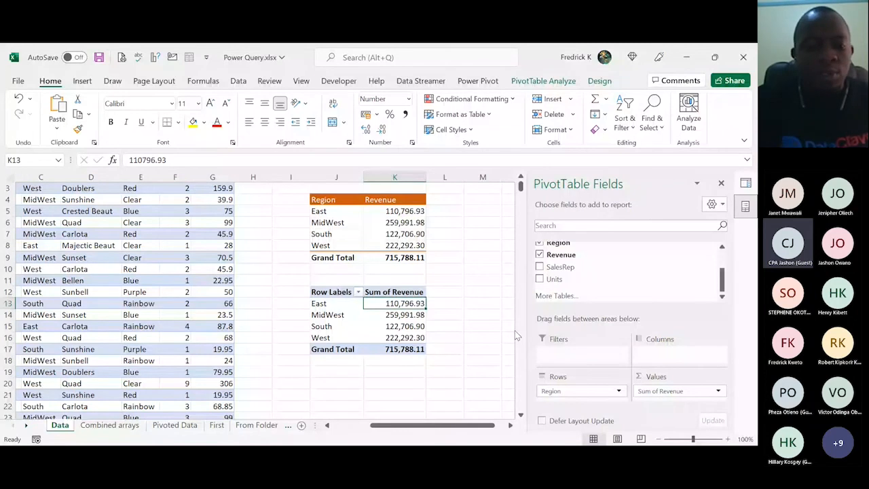
- Rename the PivotTable's Row Labels header in cell J12 as Region
left_click(343, 328)
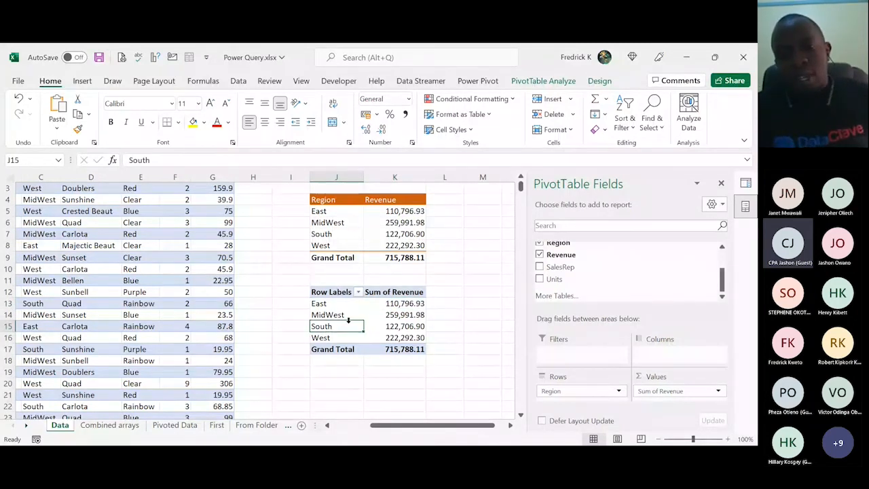
left_click(339, 294)
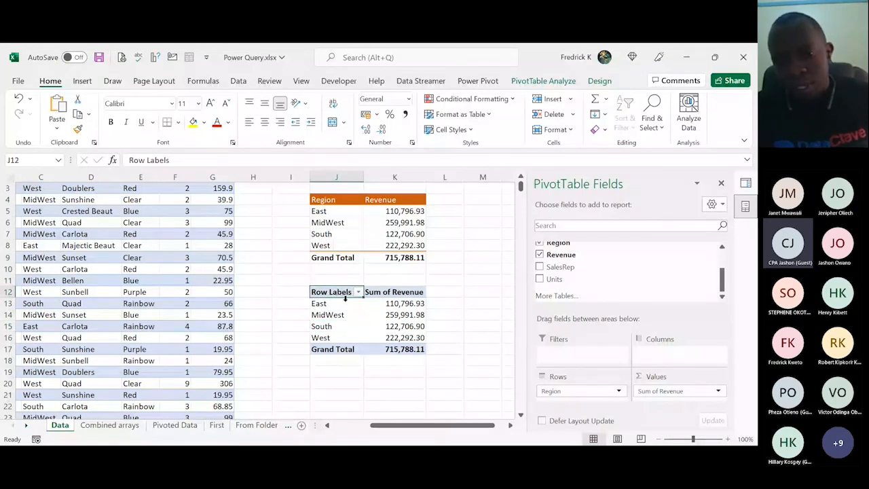
type("Reg")
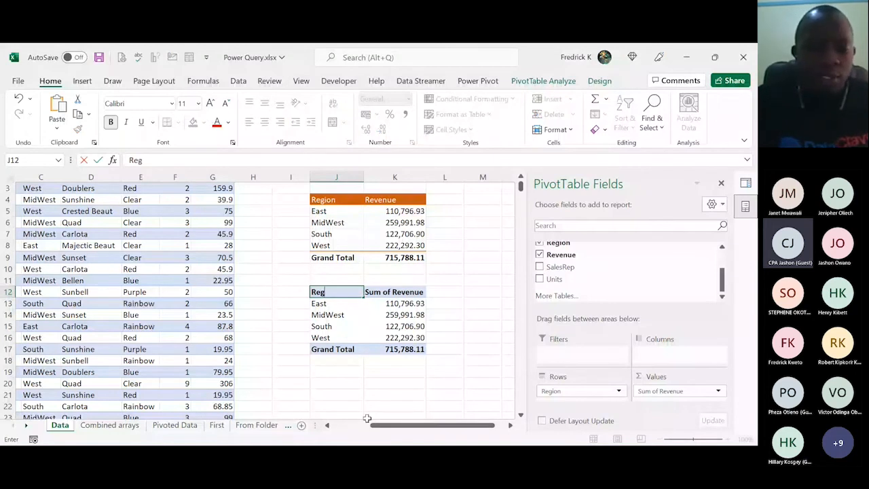
type("ion")
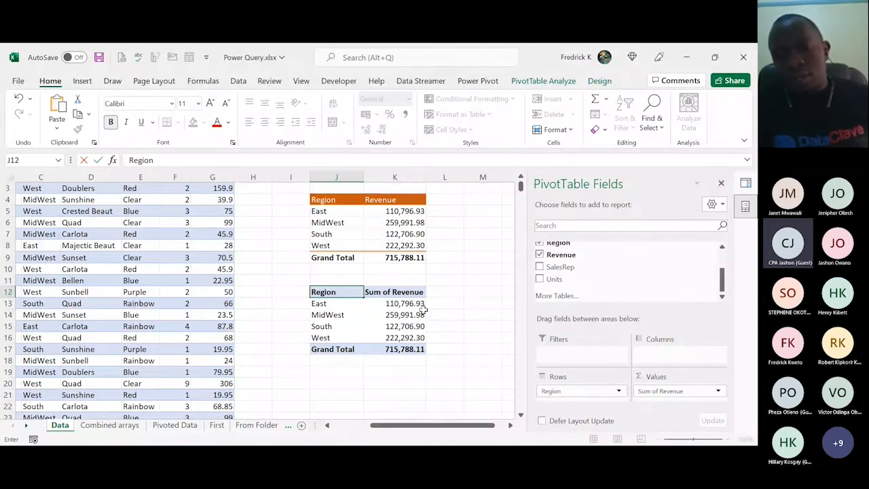
- Rename the PivotTable's Sum of Revenue header in cell K12 as Revenue
left_click(410, 294)
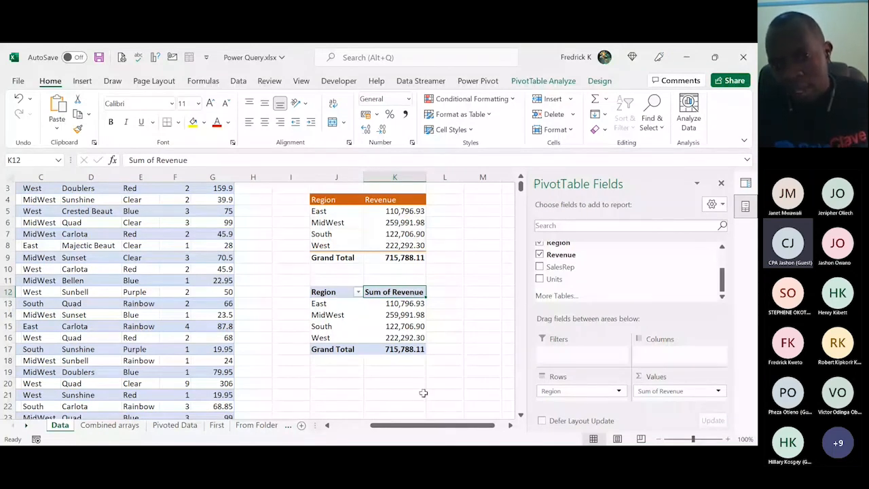
type("Revenue")
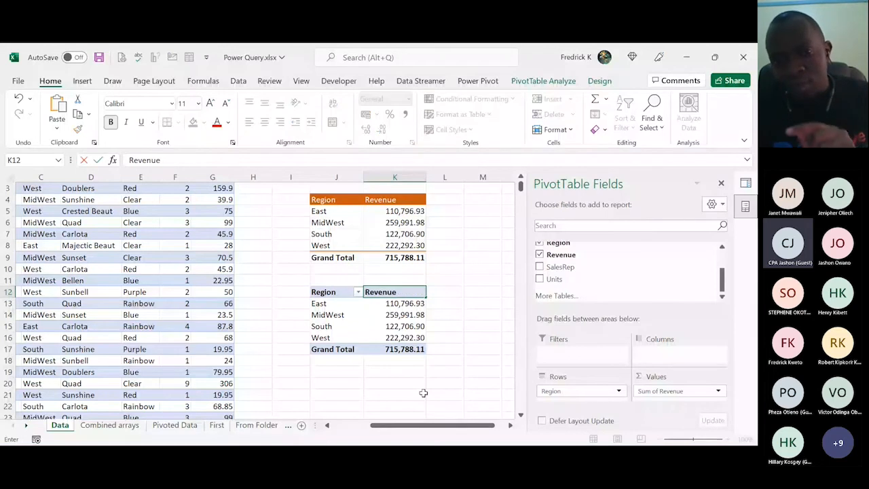
key("Return")
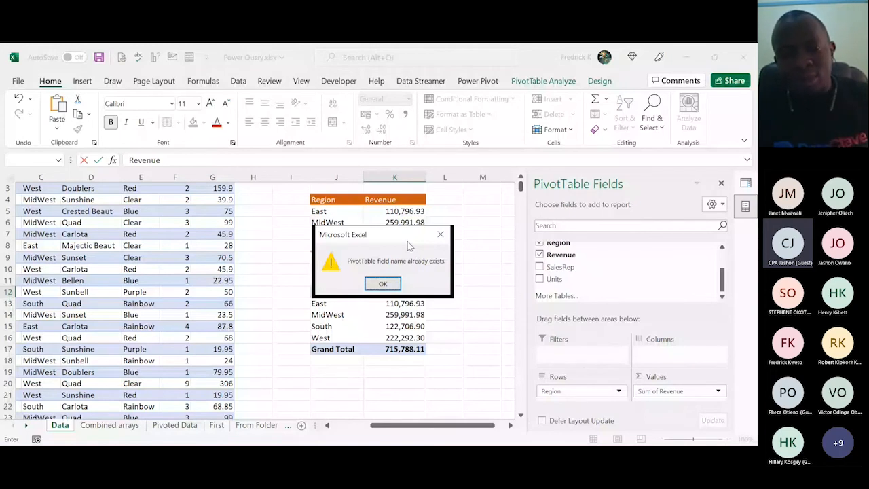
left_click_drag(407, 242, 324, 243)
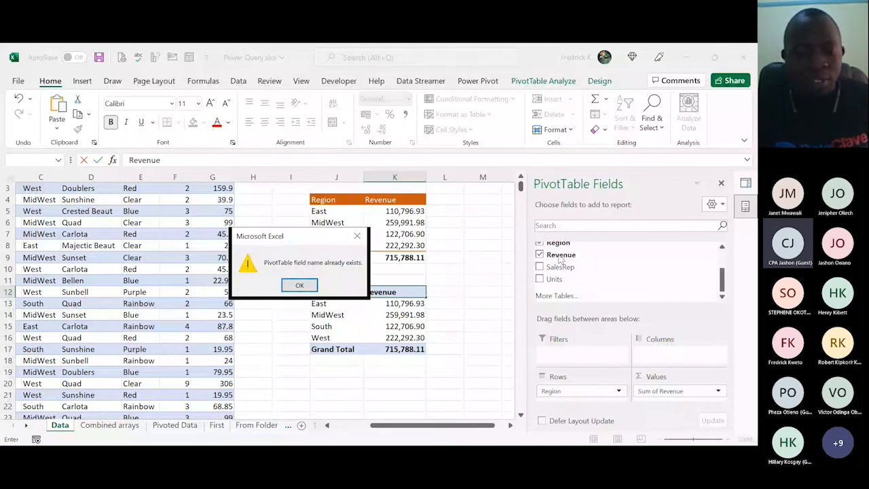
key("Return")
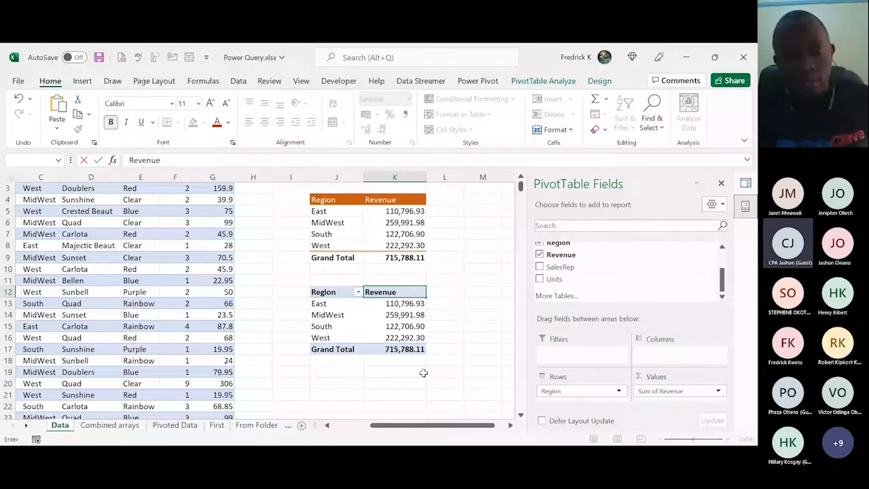
key("Return")
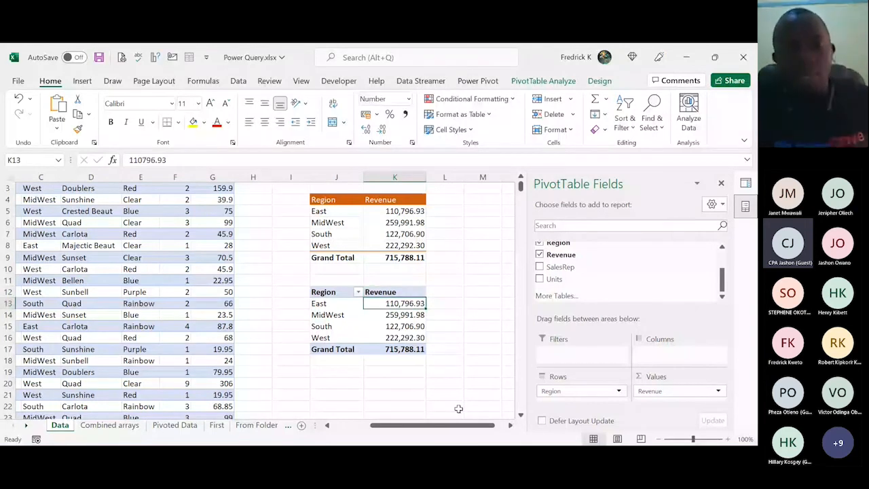
- Examine the PivotTable's region and revenue cells against the sample output table above it
mouse_move(370, 333)
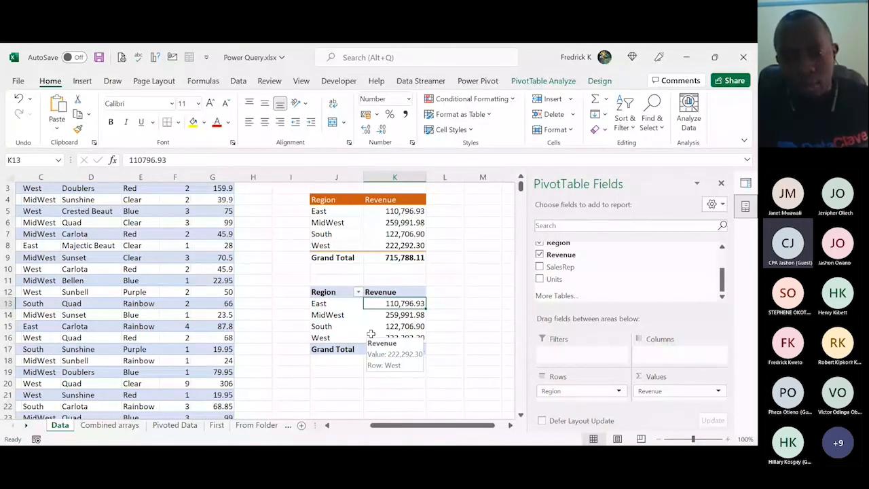
left_click(390, 326)
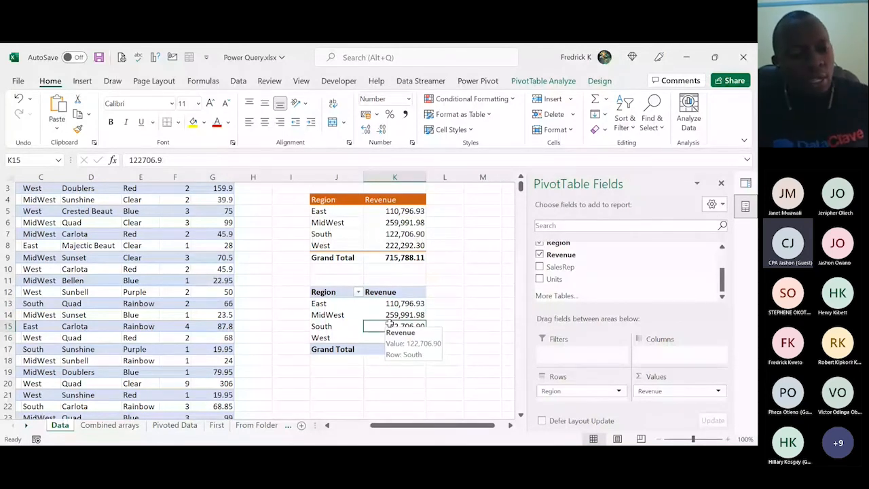
left_click_drag(389, 326, 352, 305)
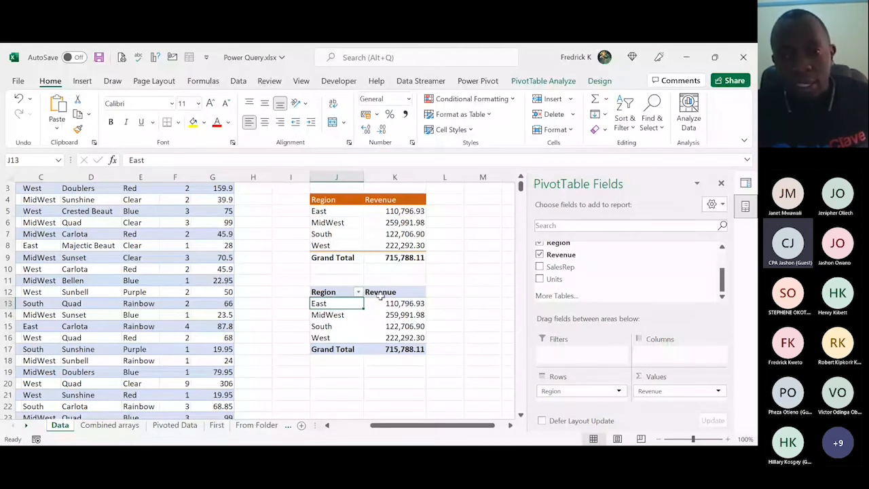
left_click(403, 324)
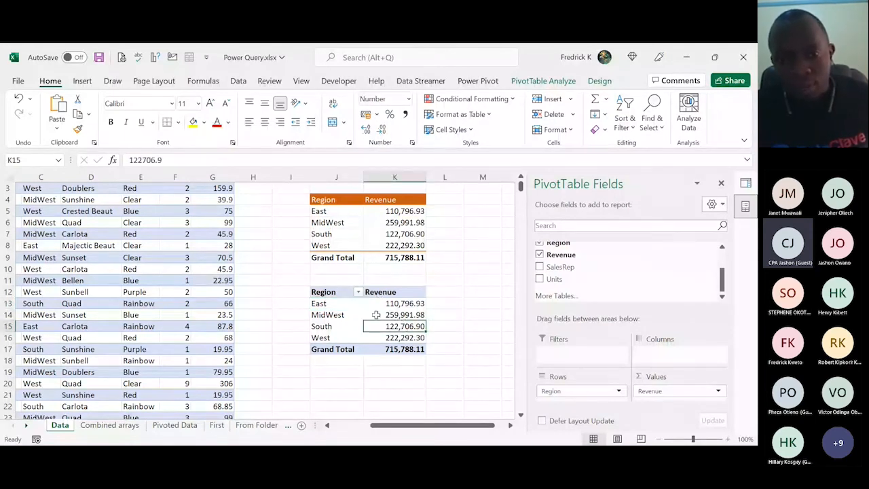
mouse_move(375, 315)
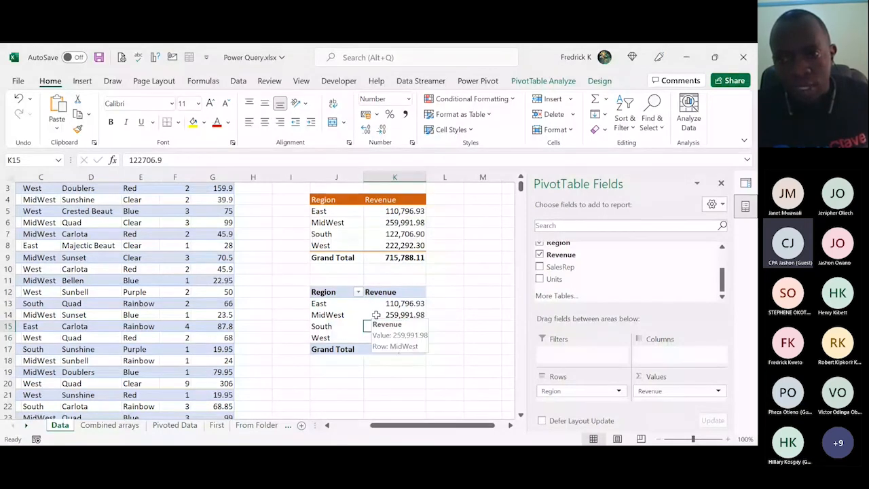
left_click(375, 315)
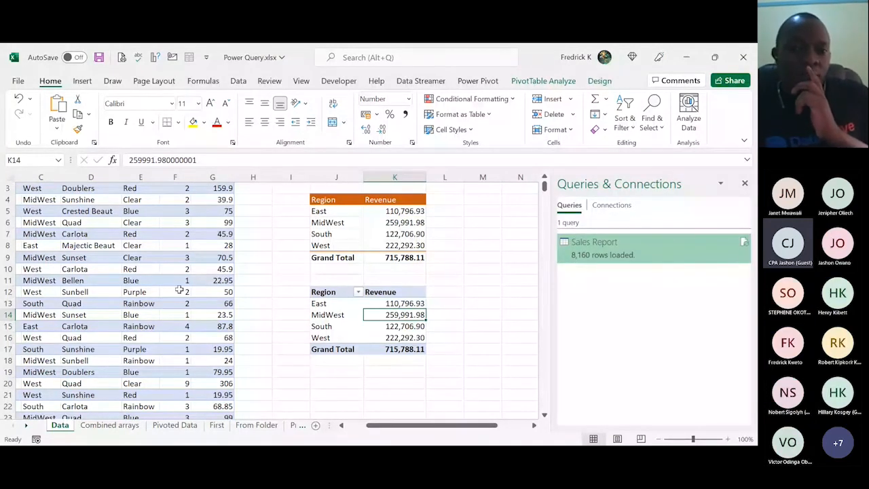
left_click(323, 326)
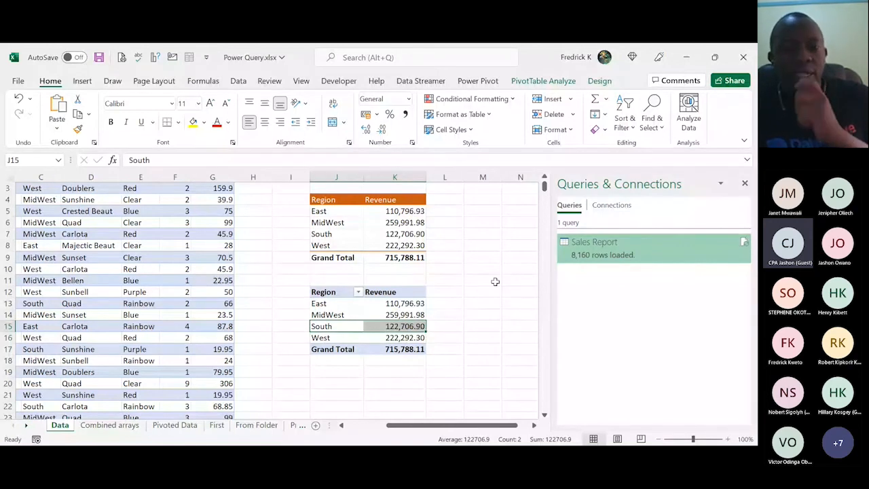
left_click(394, 313)
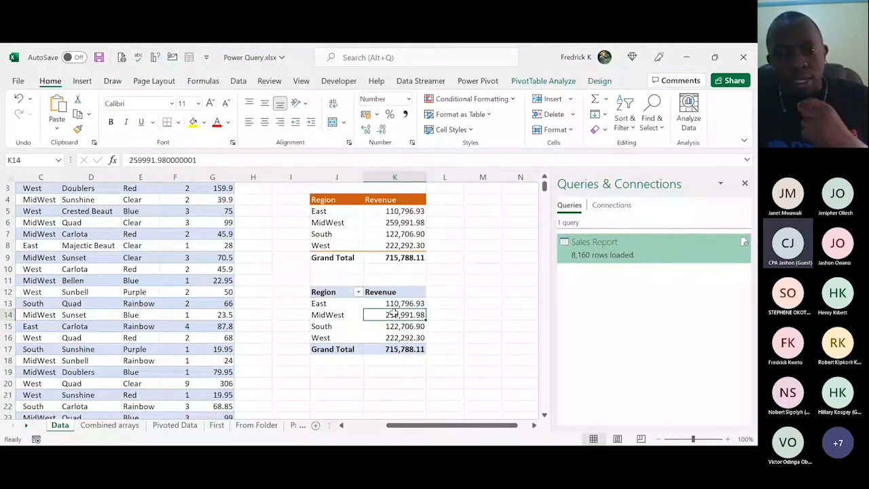
left_click(343, 305)
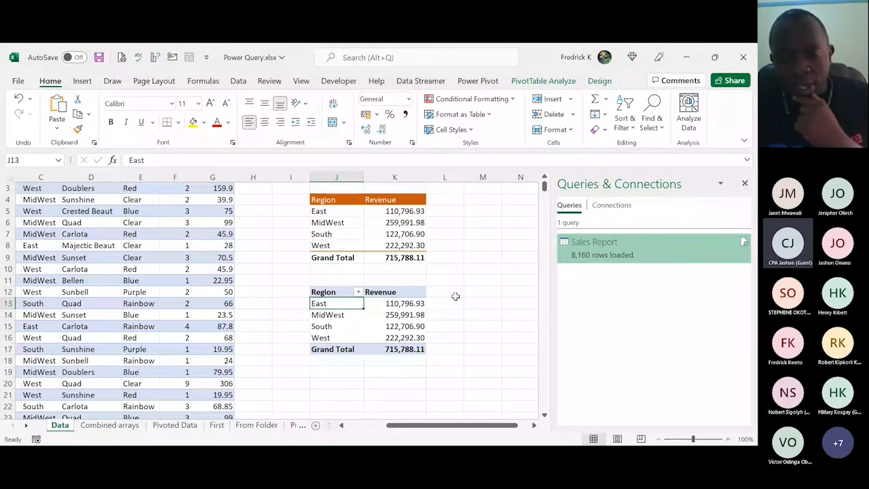
- Review the Sales Report query in the Power Query Editor, and close and load it back to the workbook
mouse_move(606, 250)
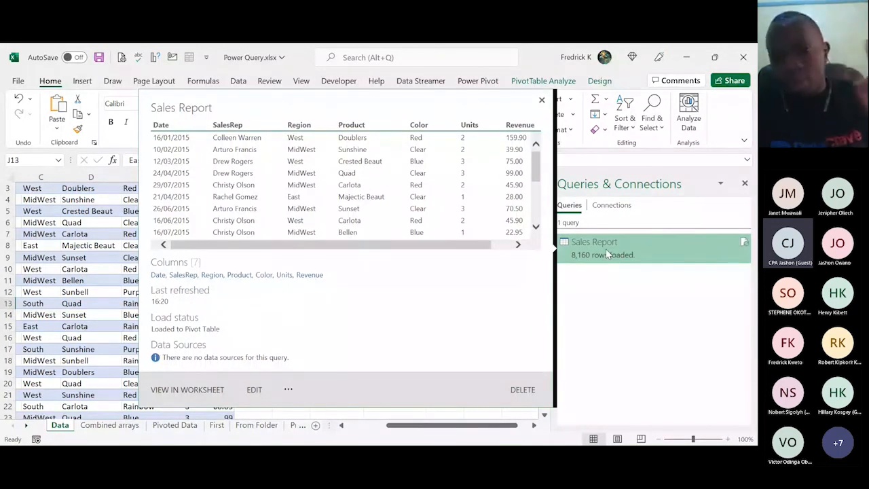
left_click(606, 249)
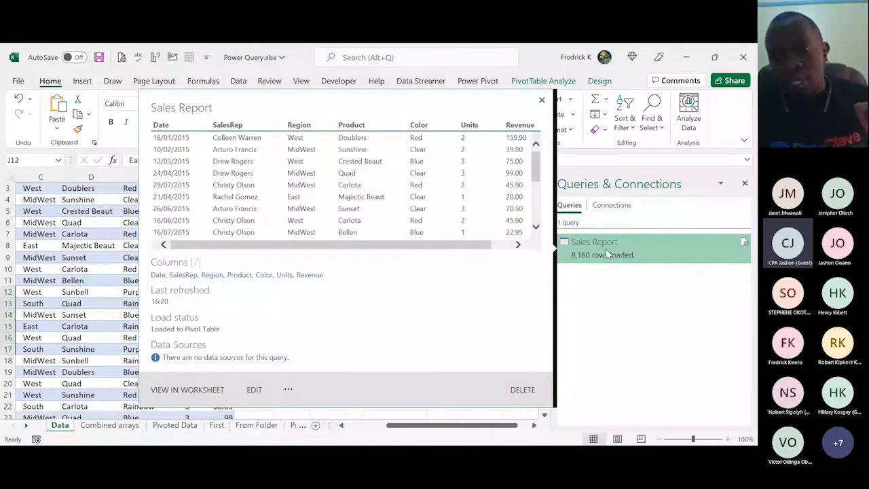
right_click(606, 251)
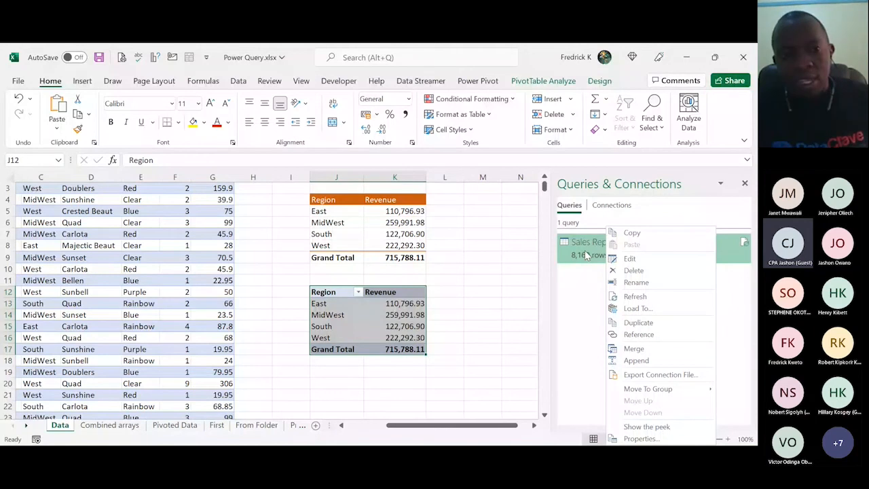
left_click(629, 258)
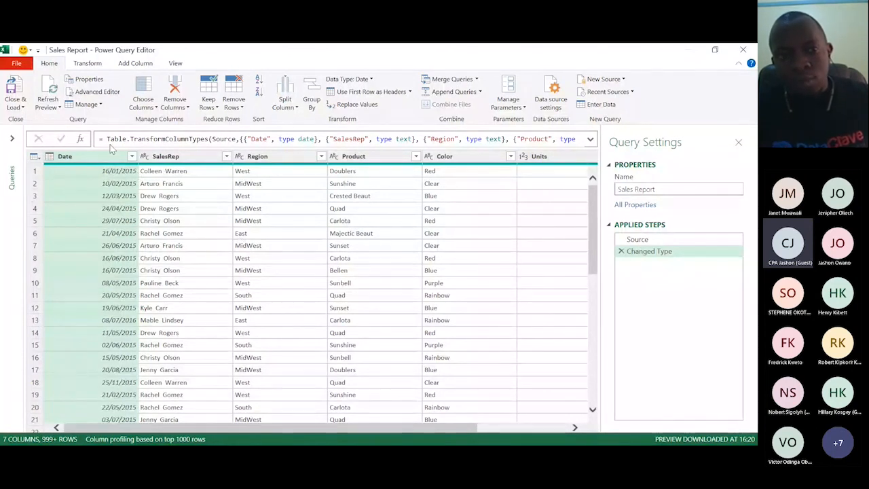
left_click(21, 107)
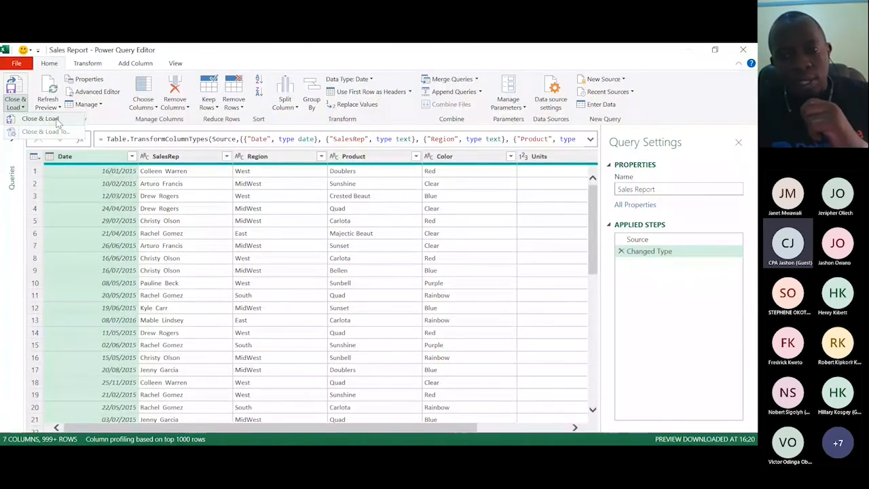
left_click(41, 119)
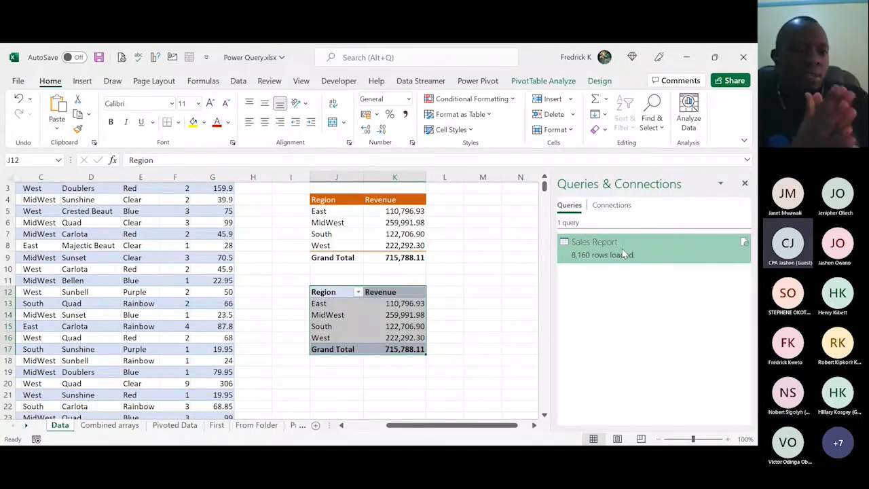
- Reopen the Sales Report query for editing in the Power Query Editor
left_click(489, 258)
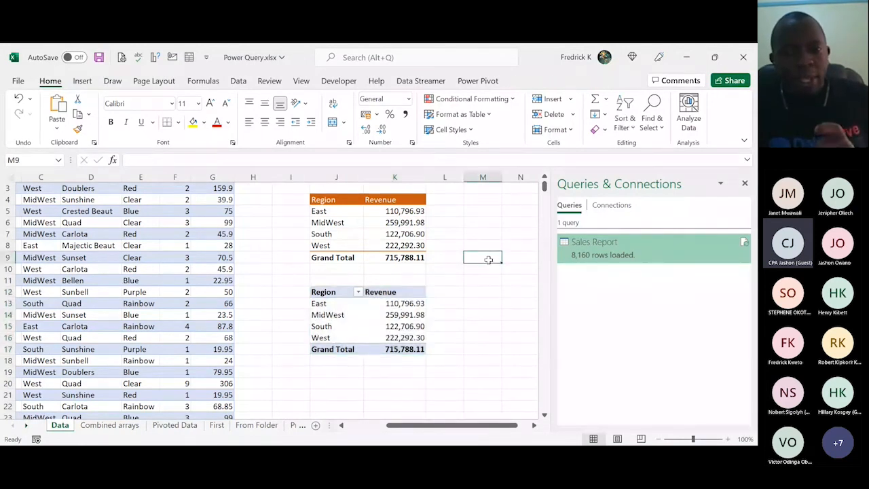
scroll(490, 258, "down", 2)
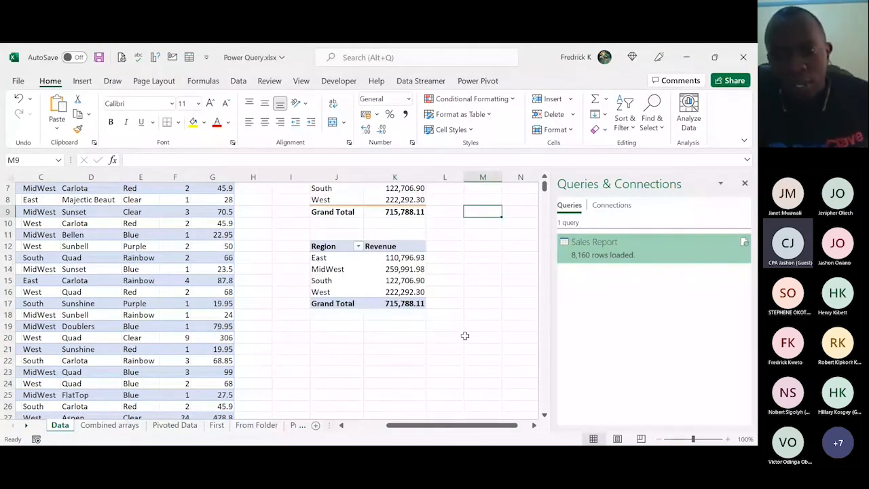
left_click(603, 247)
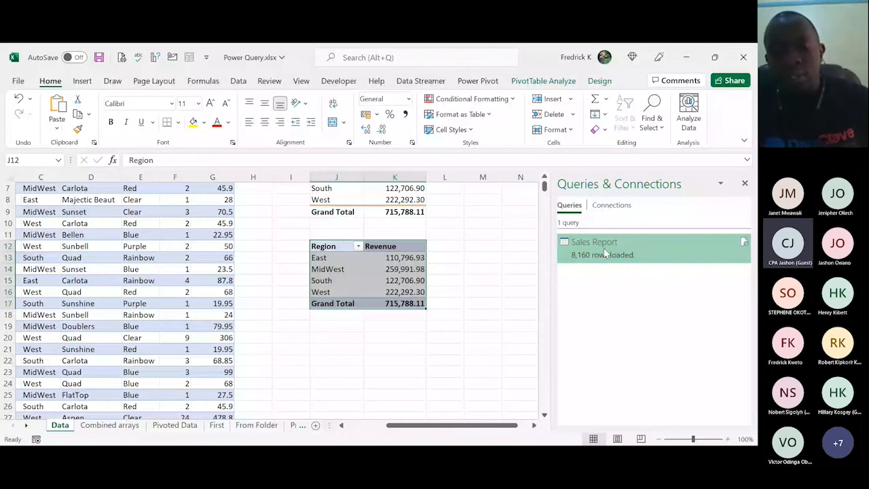
mouse_move(609, 251)
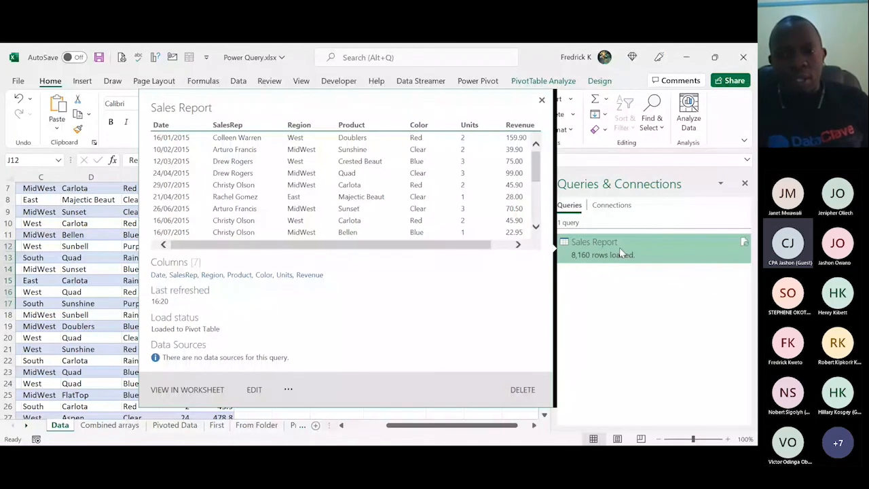
right_click(619, 247)
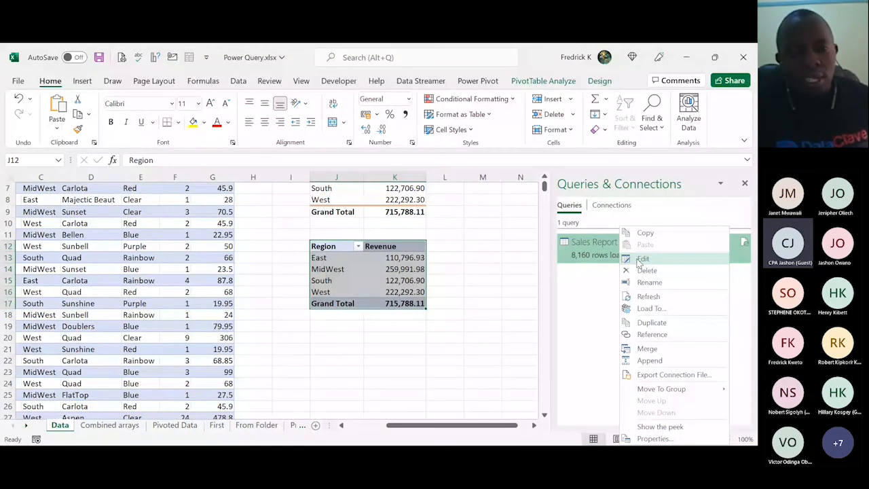
left_click(642, 258)
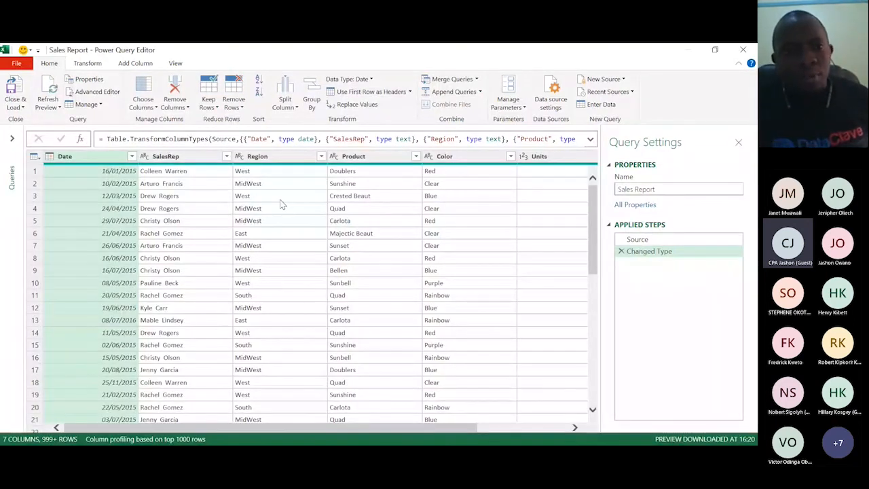
- Examine the data types of the Date, SalesRep, Region, Product and Revenue columns, and show the Close & Load options
left_click(215, 221)
left_click(155, 196)
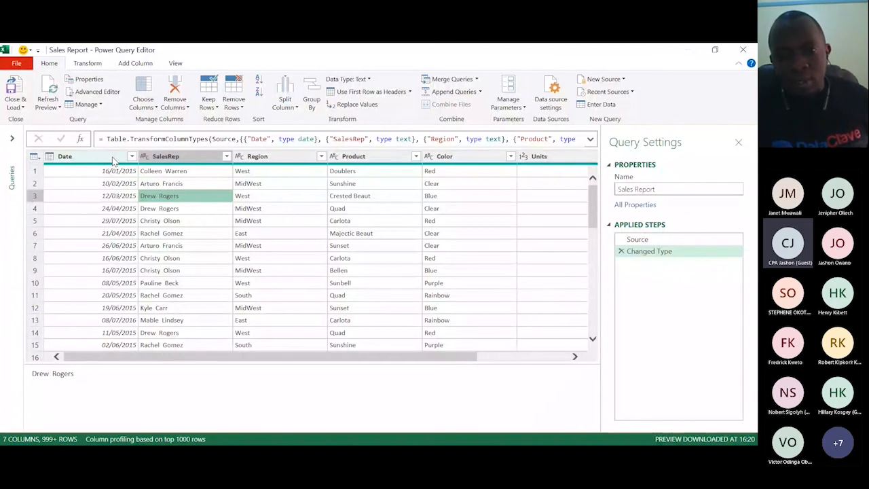
left_click(50, 156)
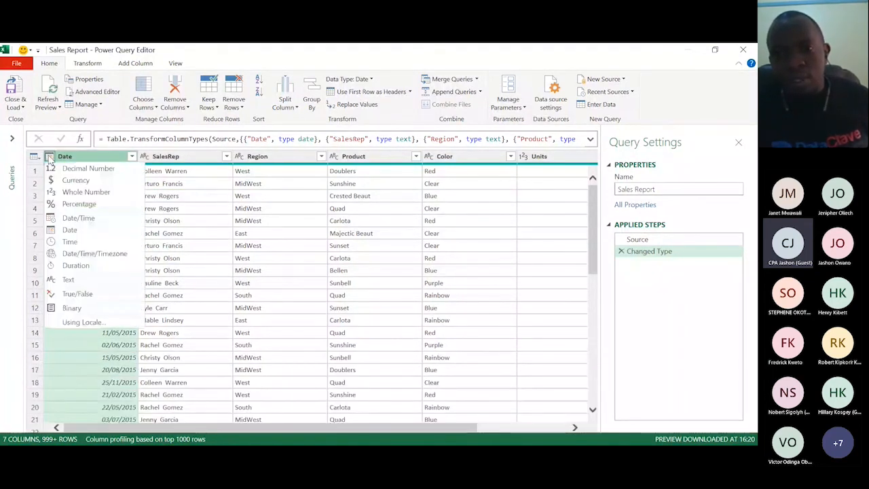
left_click(49, 157)
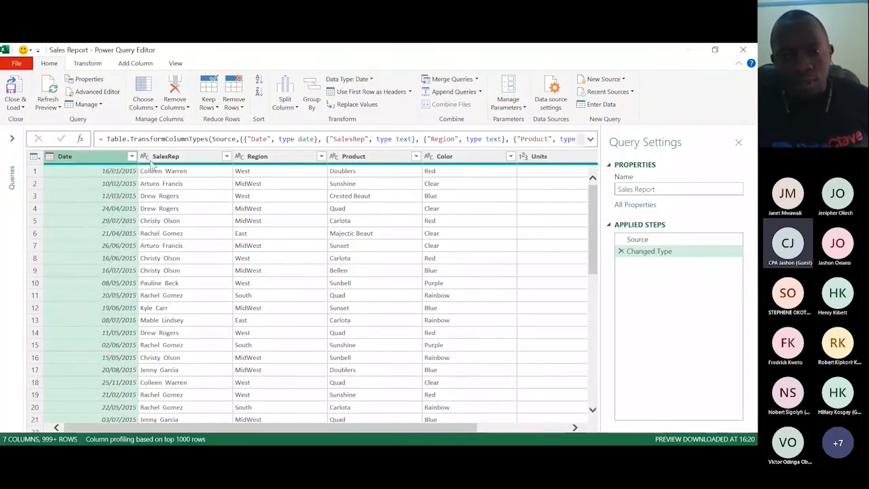
left_click(183, 157)
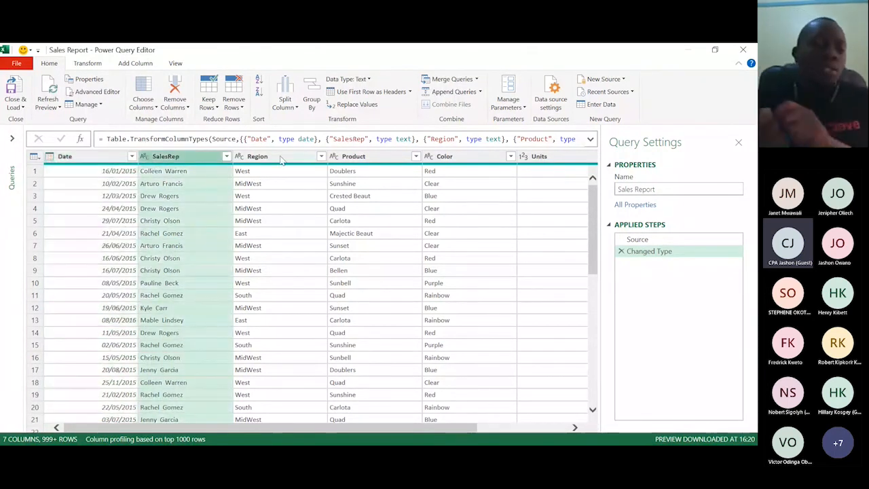
left_click(281, 156)
left_click(370, 157)
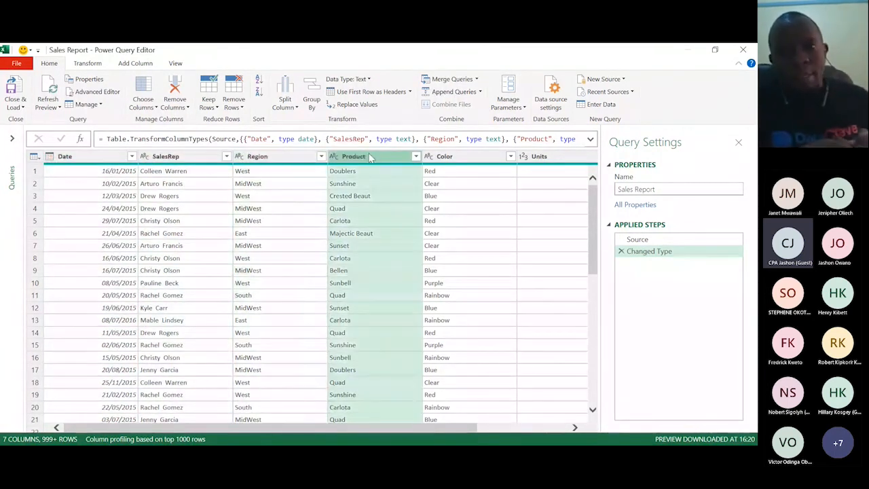
left_click_drag(415, 426, 519, 411)
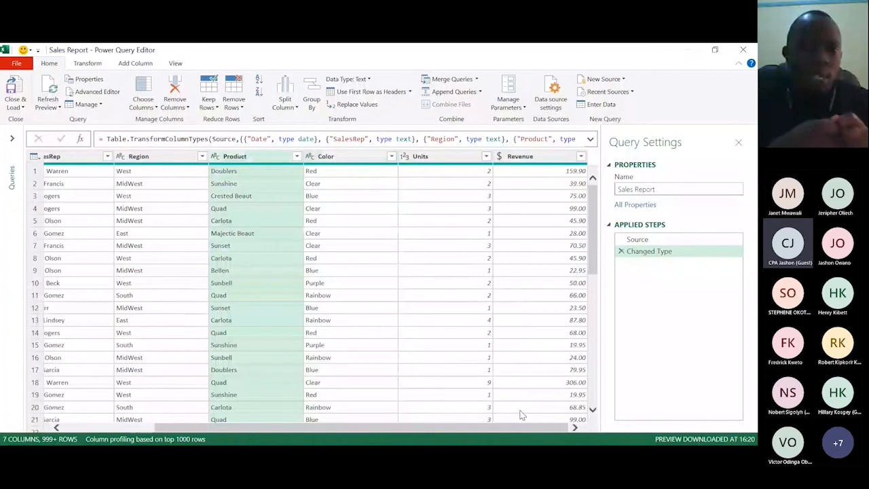
left_click(521, 157)
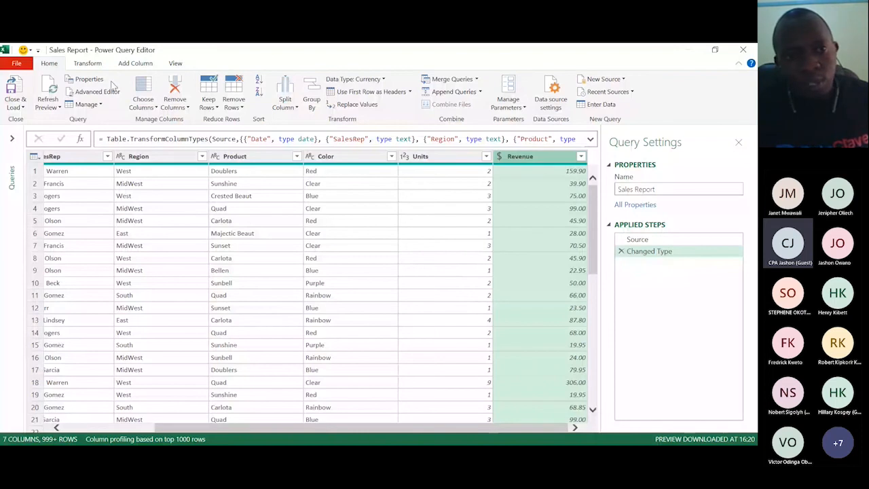
left_click(21, 109)
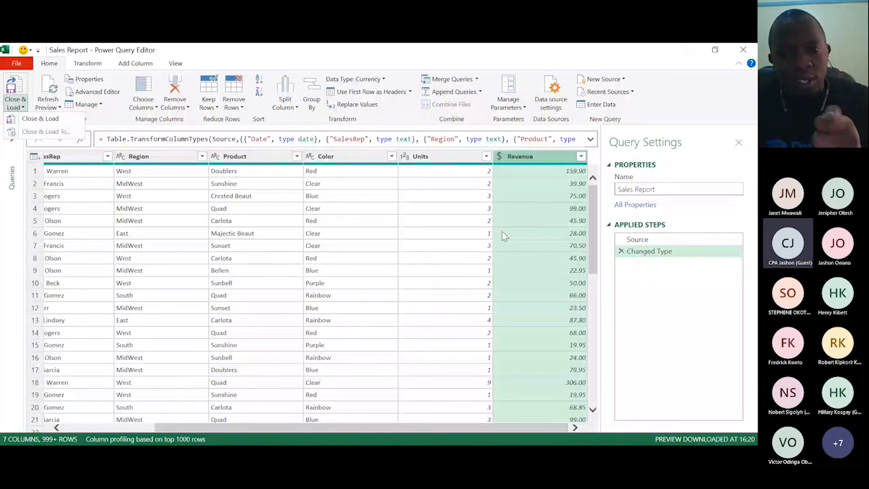
- Close and load the Sales Report query, and check its Load To options from the workbook's query list
left_click(40, 120)
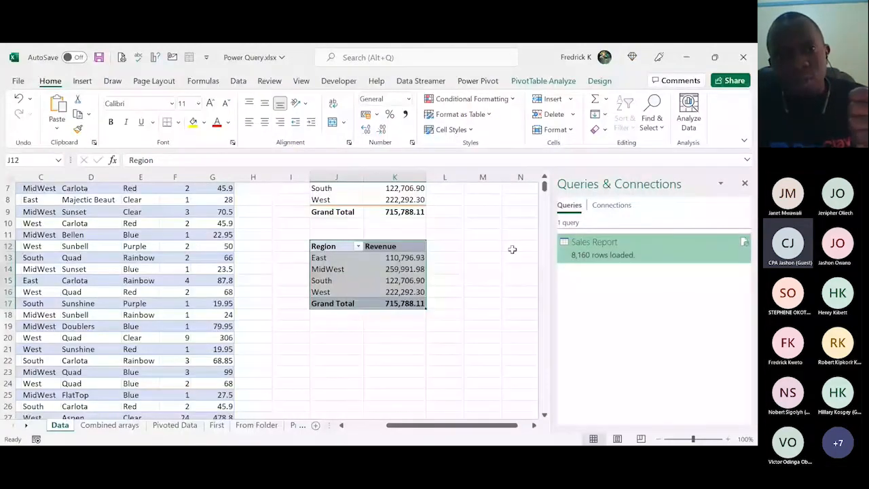
mouse_move(589, 252)
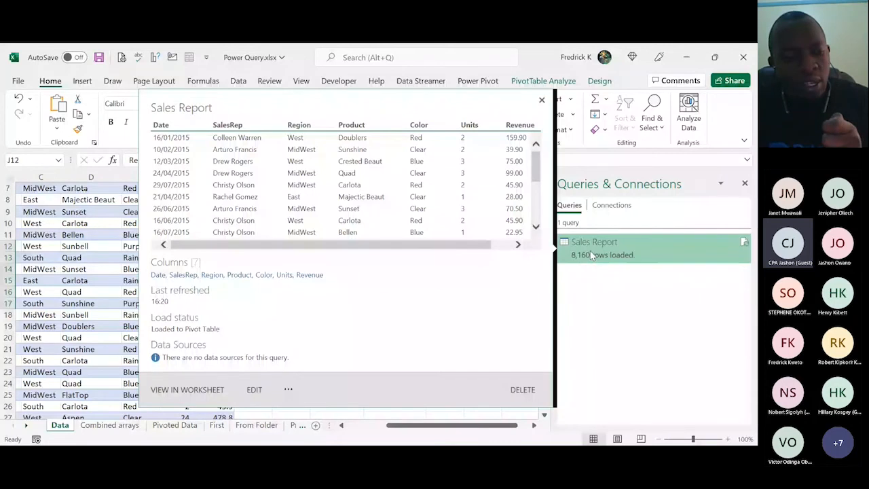
right_click(590, 253)
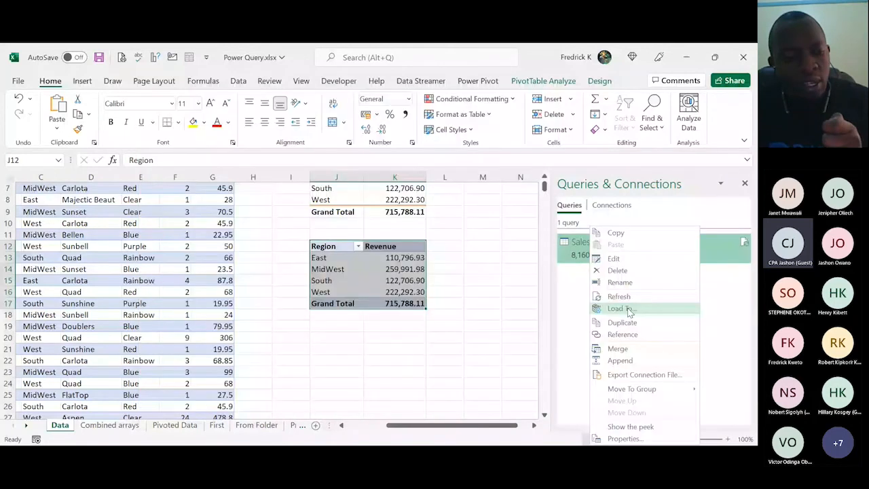
left_click(629, 311)
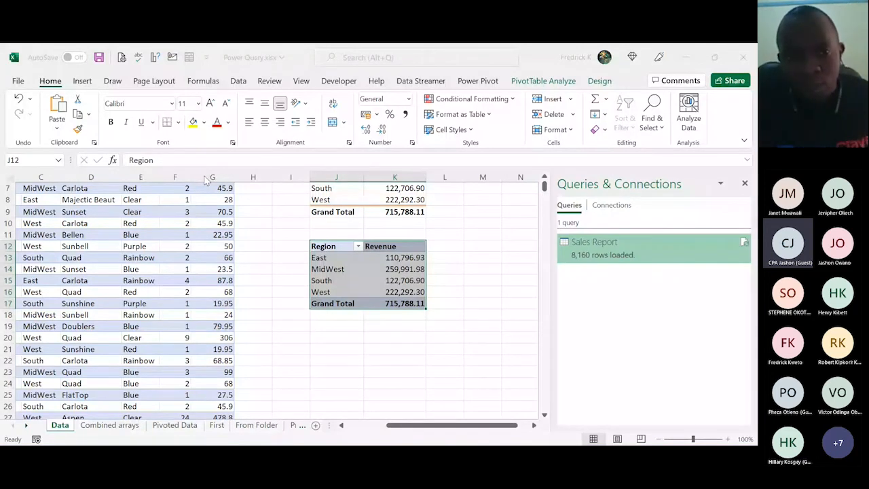
left_click(179, 204)
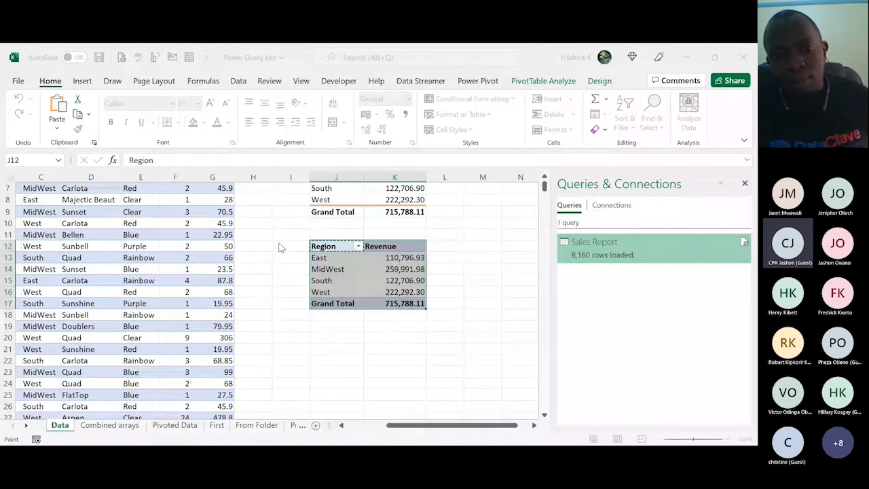
key("Escape")
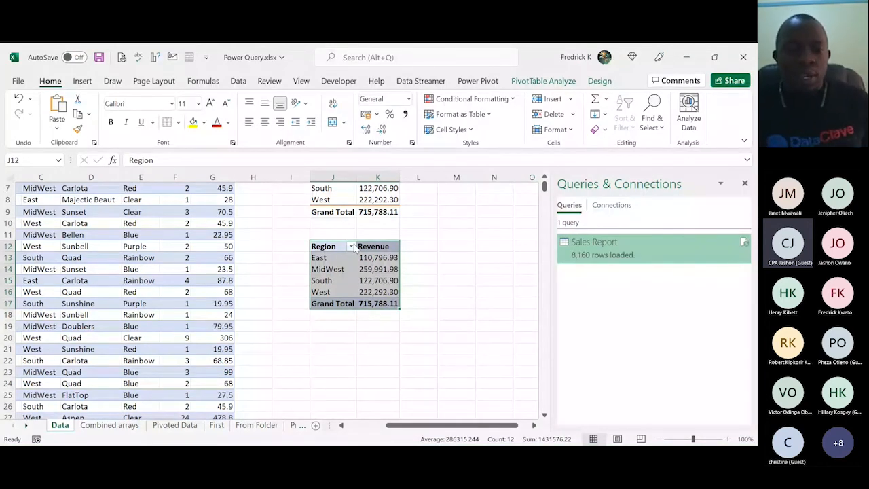
- Compare the PivotTable's region and revenue cells with the Output table above, and look at the PivotTable design options
left_click(359, 270)
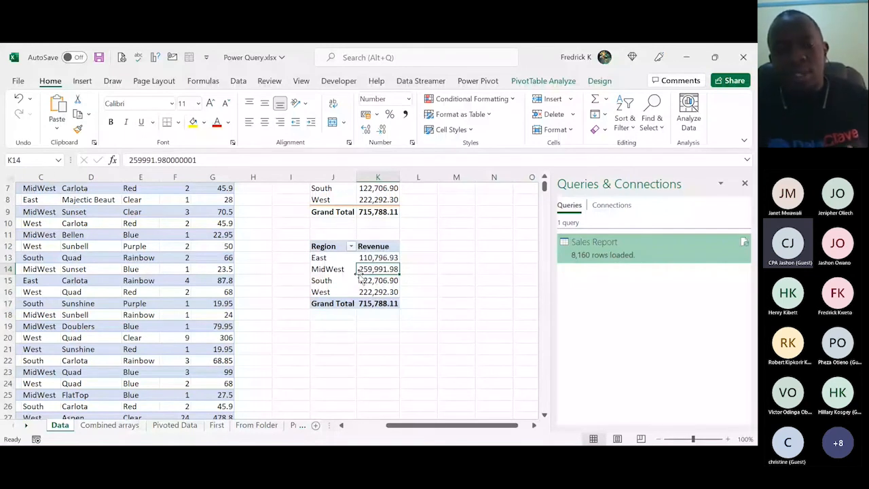
left_click(343, 279)
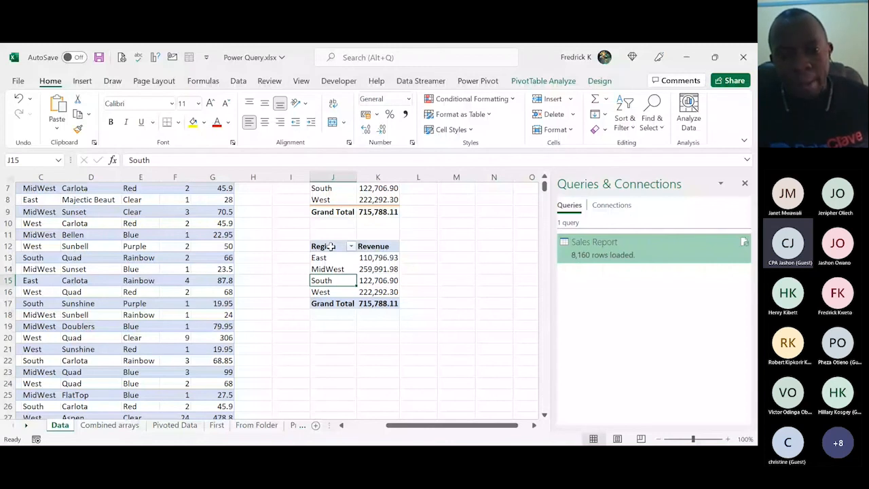
key("Up")
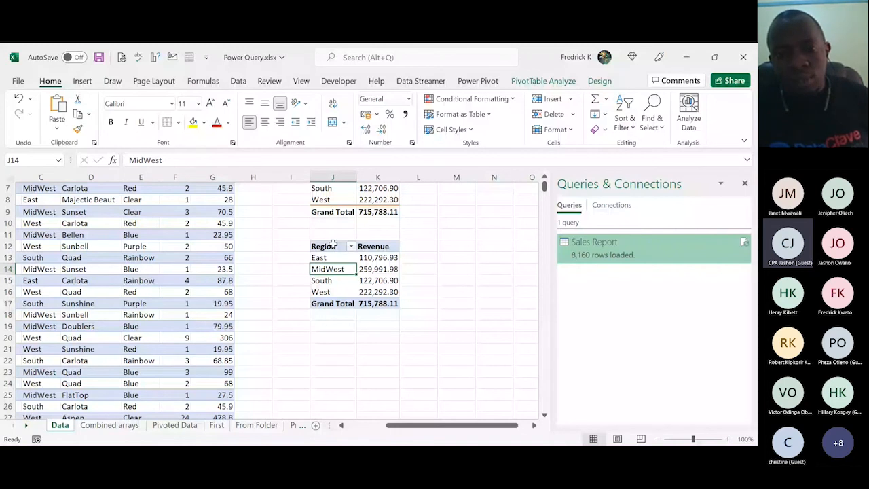
left_click(370, 247)
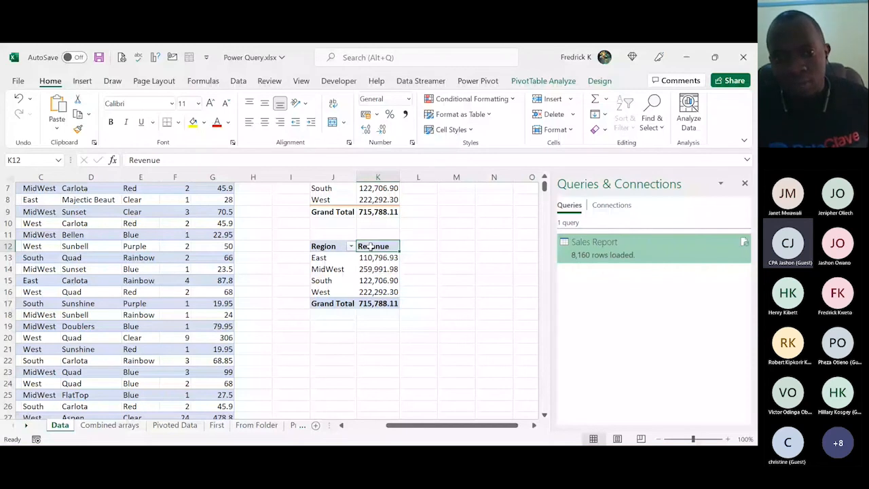
left_click(342, 246)
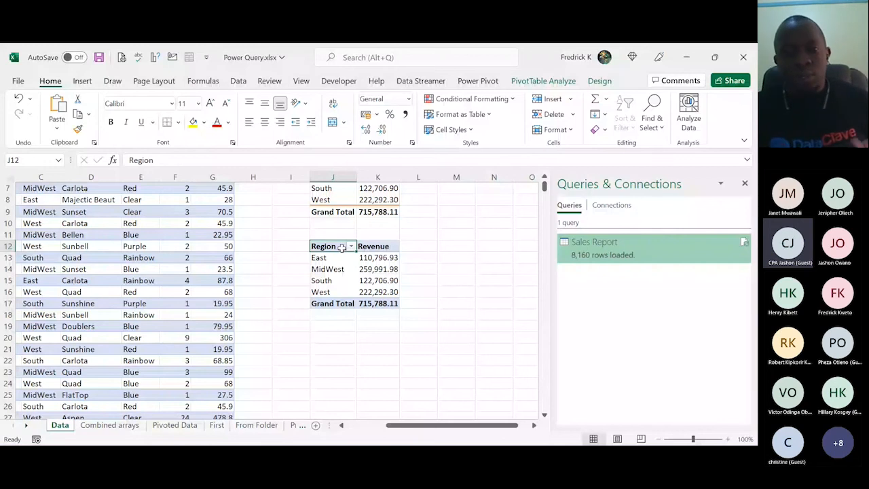
scroll(342, 247, "up", 2)
left_click(322, 349)
left_click(337, 338)
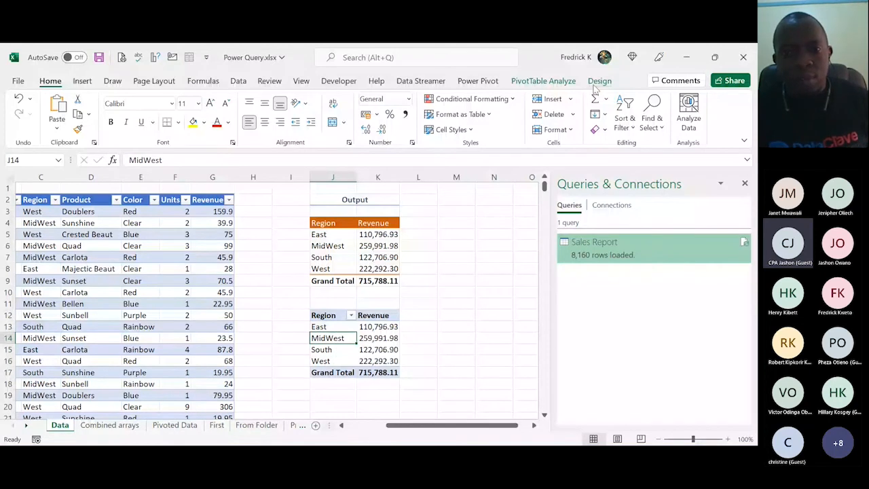
left_click(595, 85)
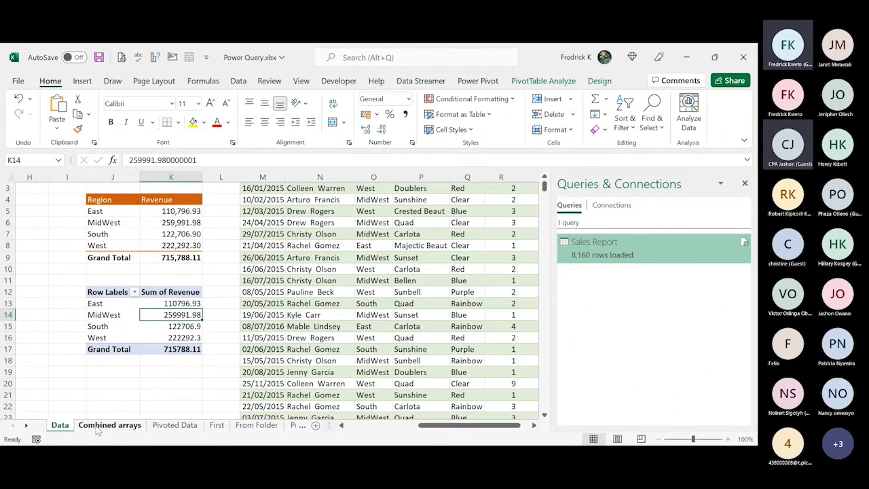
- Switch to the Combined arrays sheet and examine the report titles and the Description and Amount source columns
left_click(108, 425)
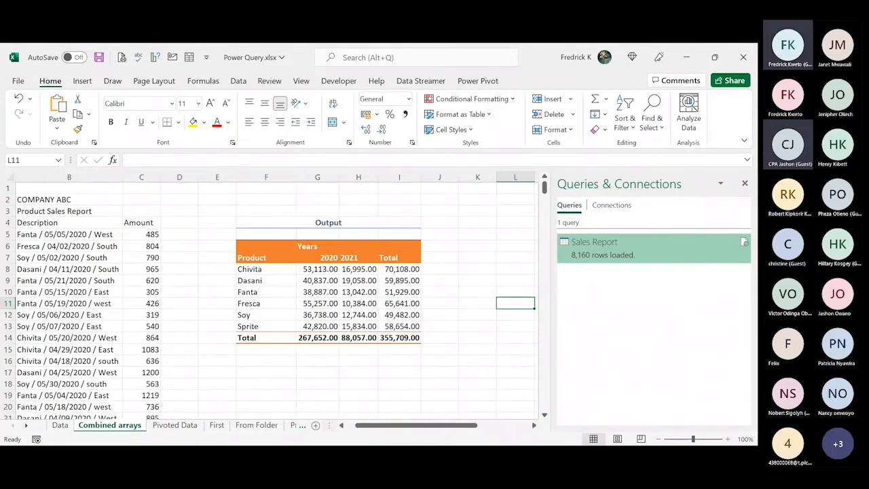
left_click_drag(399, 425, 391, 428)
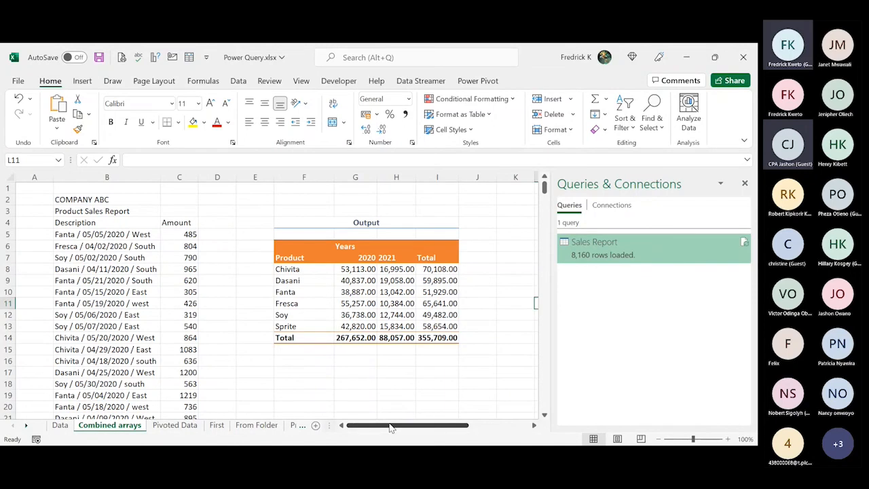
left_click(142, 192)
left_click(131, 177)
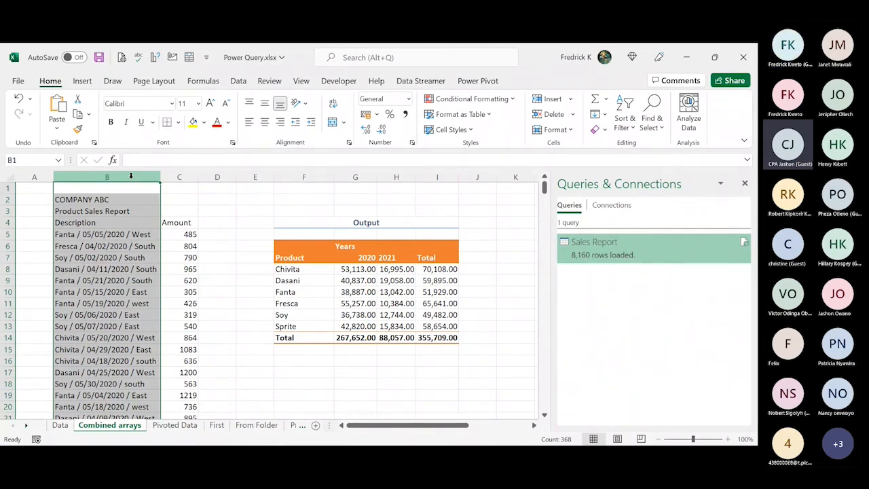
left_click(117, 201)
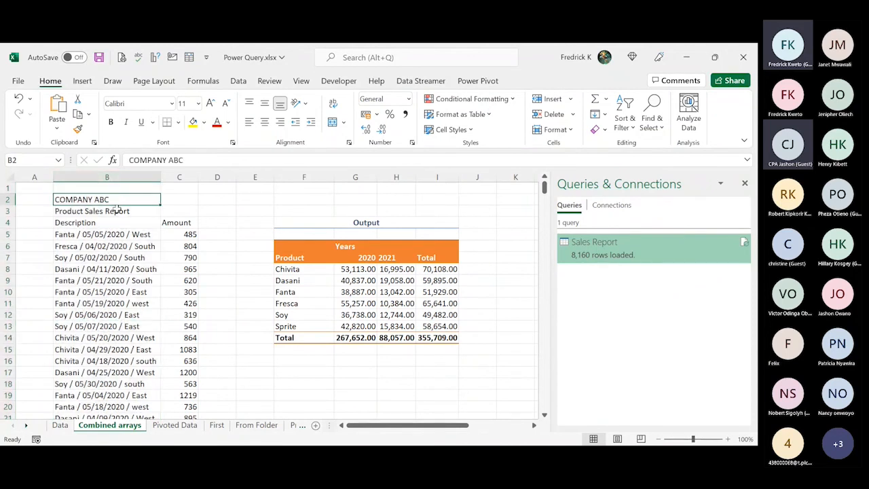
left_click(117, 211)
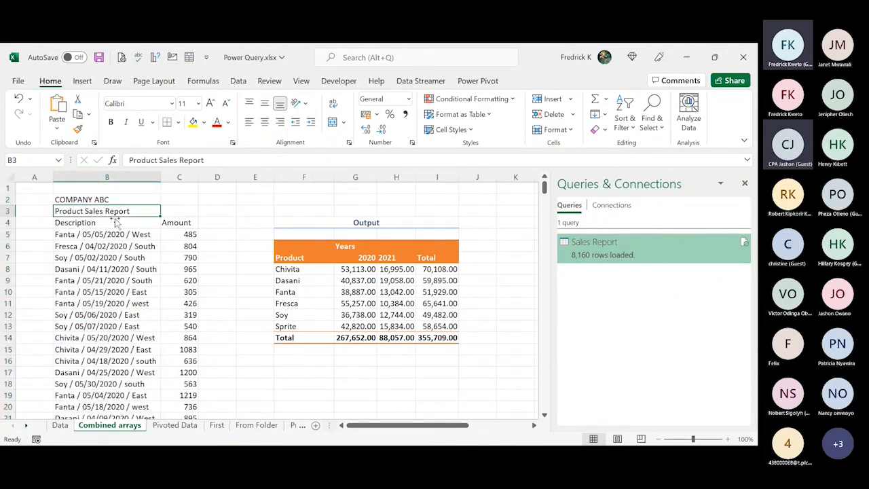
left_click(114, 223)
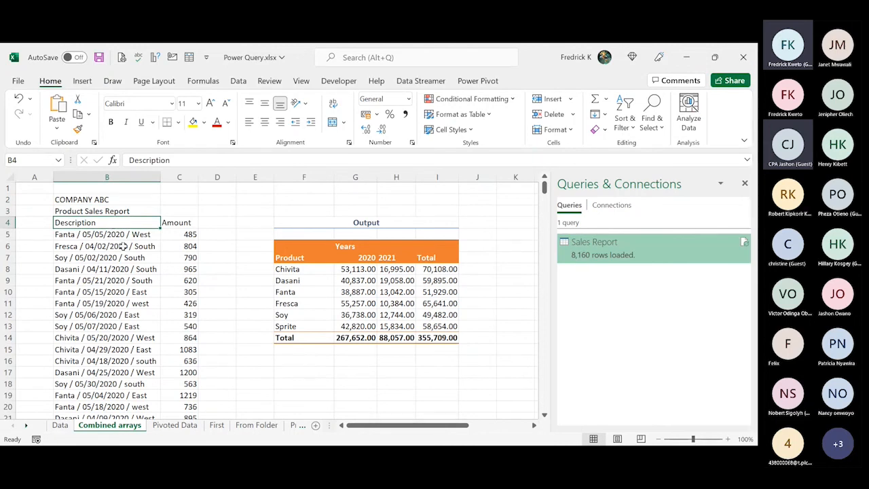
left_click(170, 224)
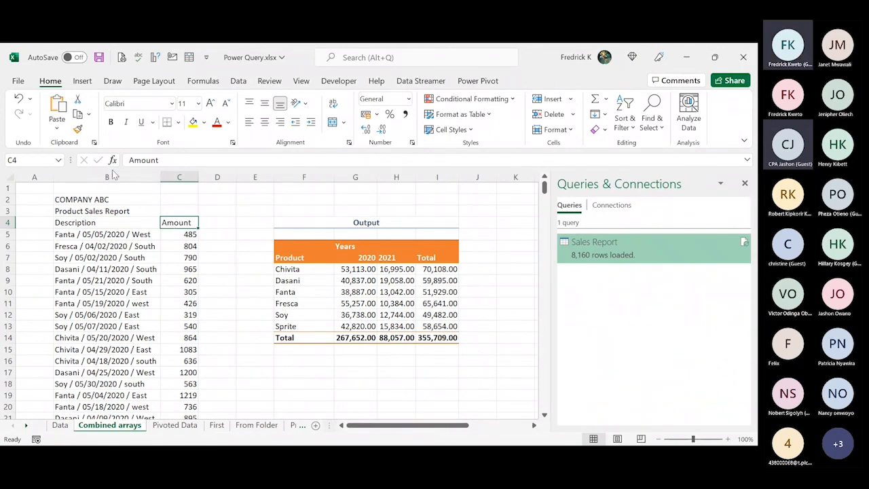
left_click_drag(112, 176, 170, 175)
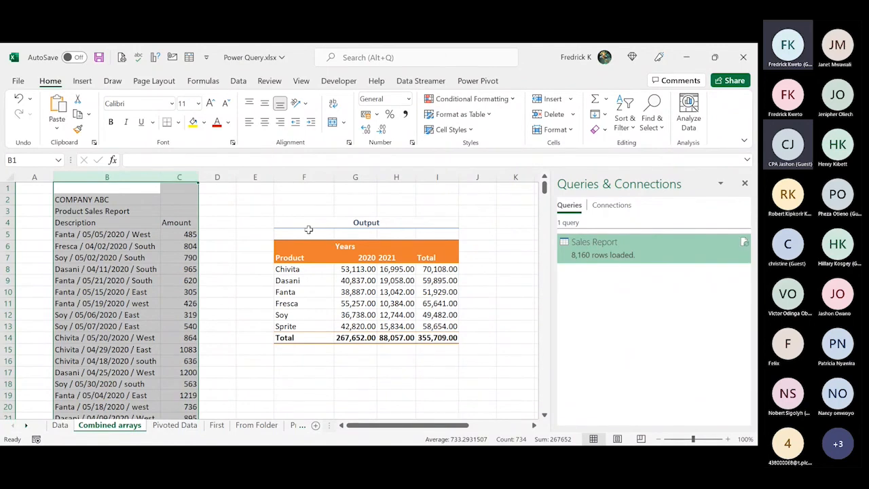
- Examine the sample Output table's product names, 2020, 2021 and Total columns, and its Total row
left_click_drag(310, 224, 403, 340)
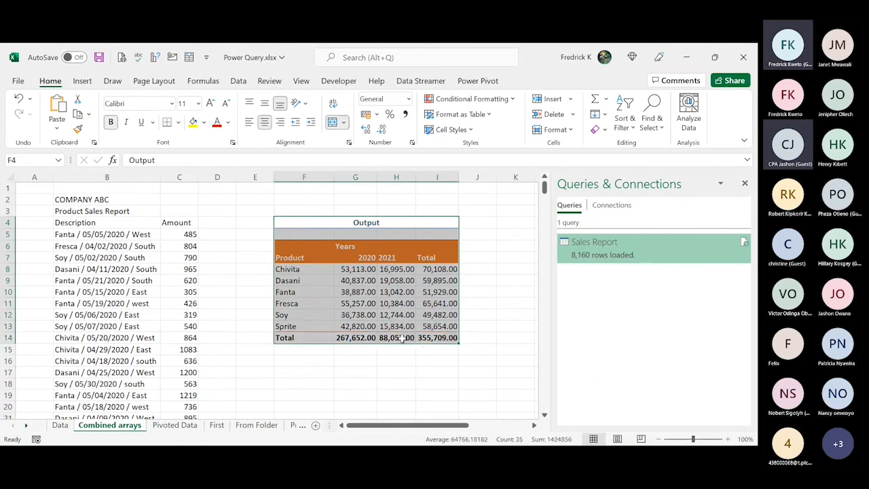
left_click(325, 280)
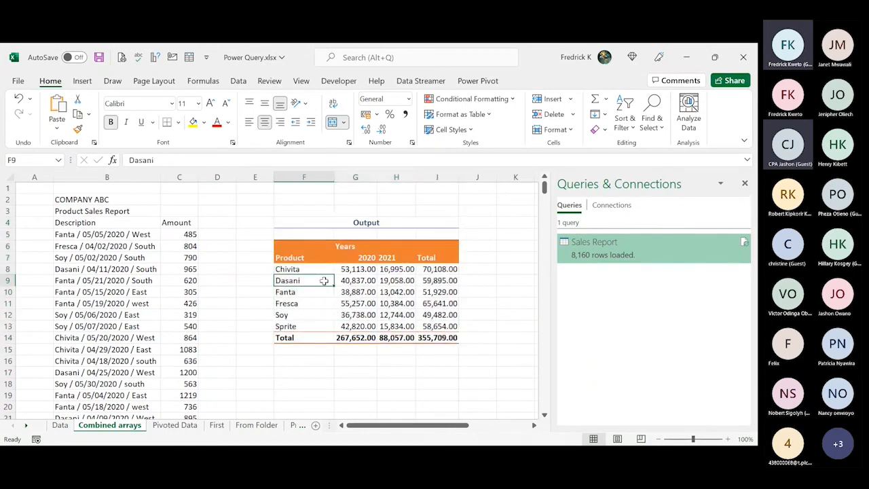
left_click_drag(311, 267, 313, 327)
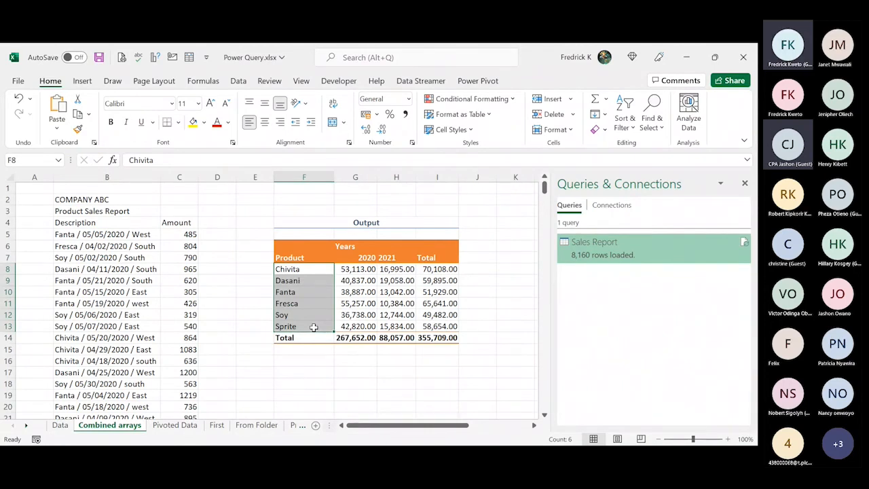
left_click(373, 258)
left_click_drag(374, 258, 373, 324)
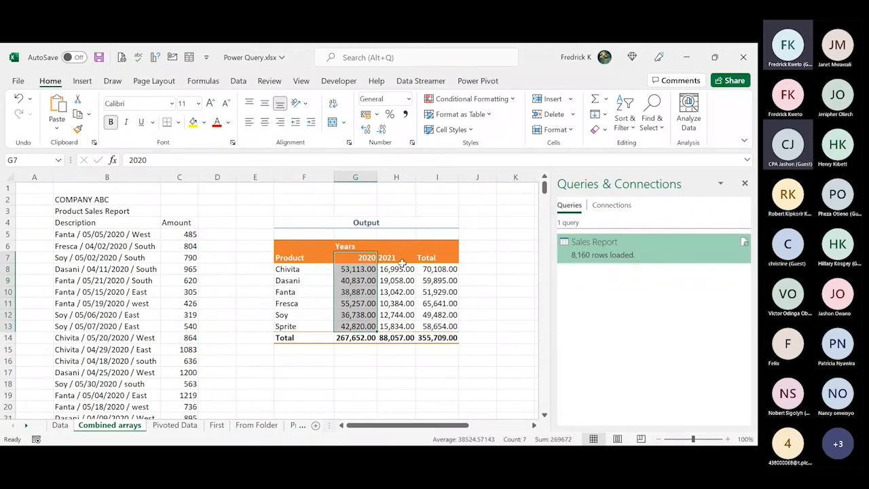
left_click_drag(402, 268, 400, 325)
left_click_drag(426, 257, 444, 327)
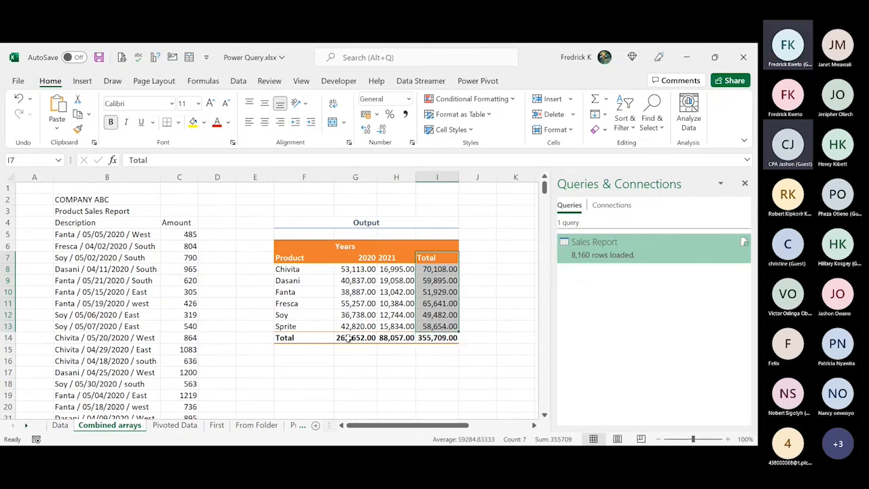
left_click_drag(309, 338, 464, 346)
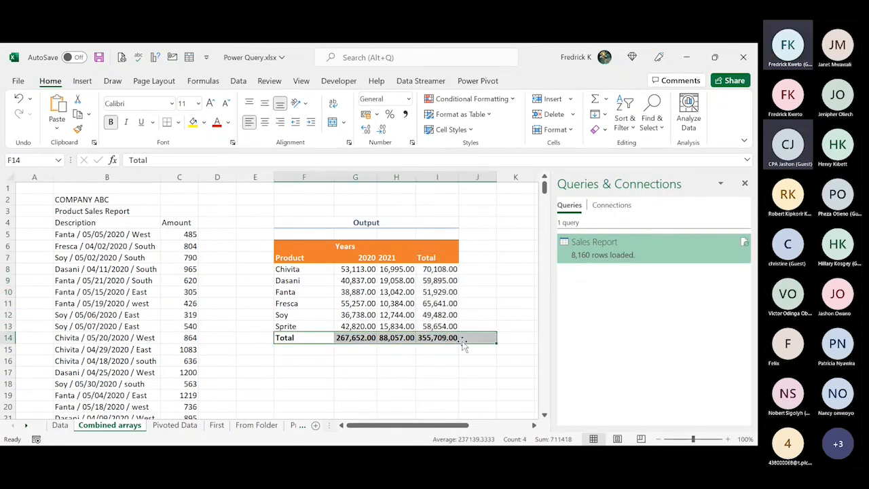
left_click(437, 314)
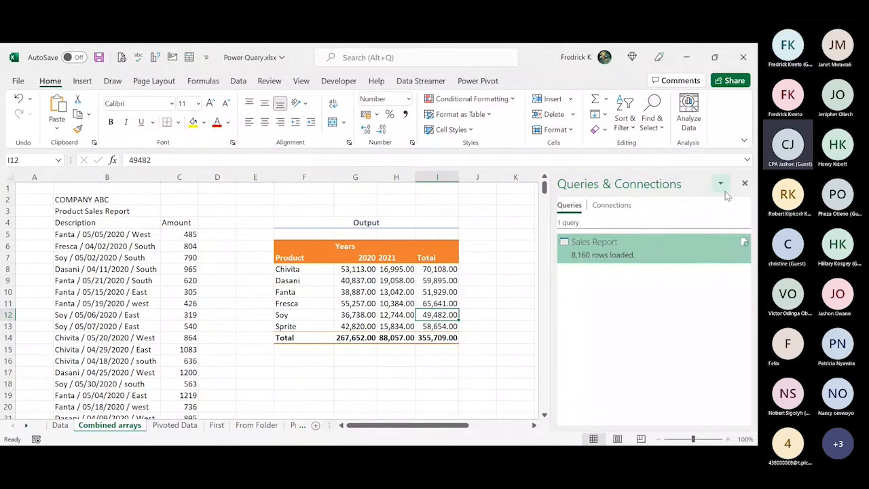
- Close the Queries & Connections pane and compare the Description entries in column B with the To Add entries in column O
left_click(745, 183)
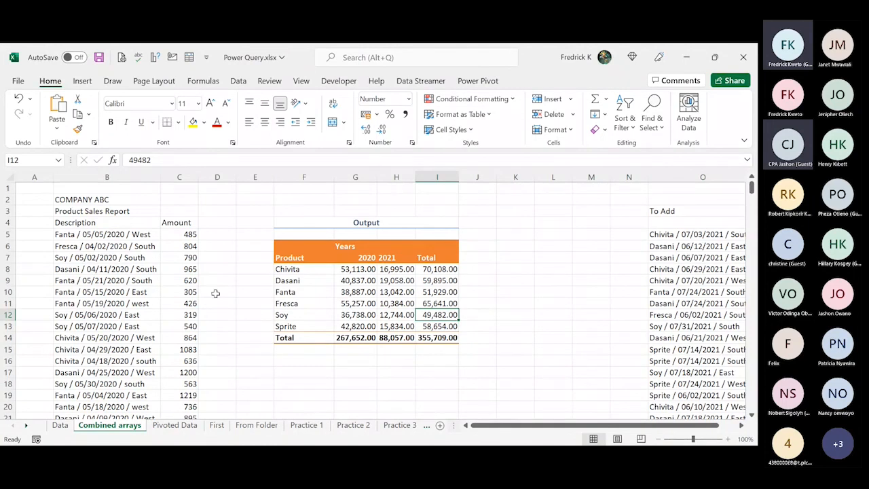
left_click(185, 291)
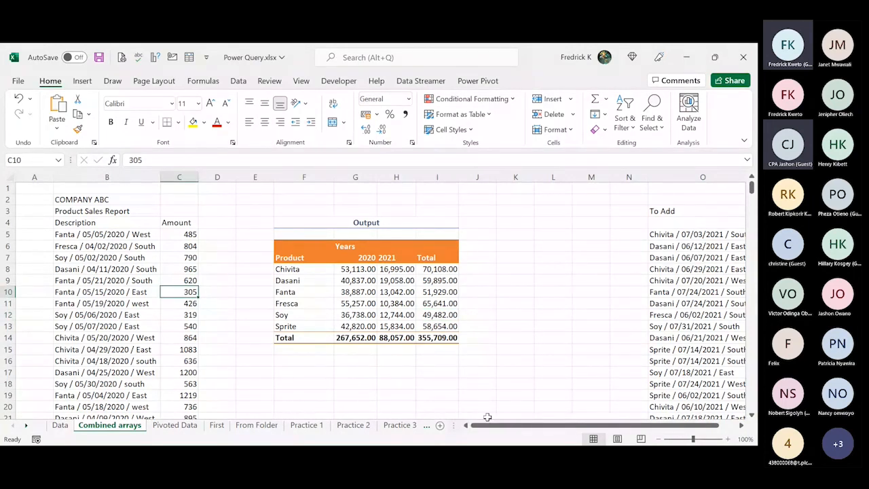
left_click(143, 315)
left_click_drag(486, 431, 490, 431)
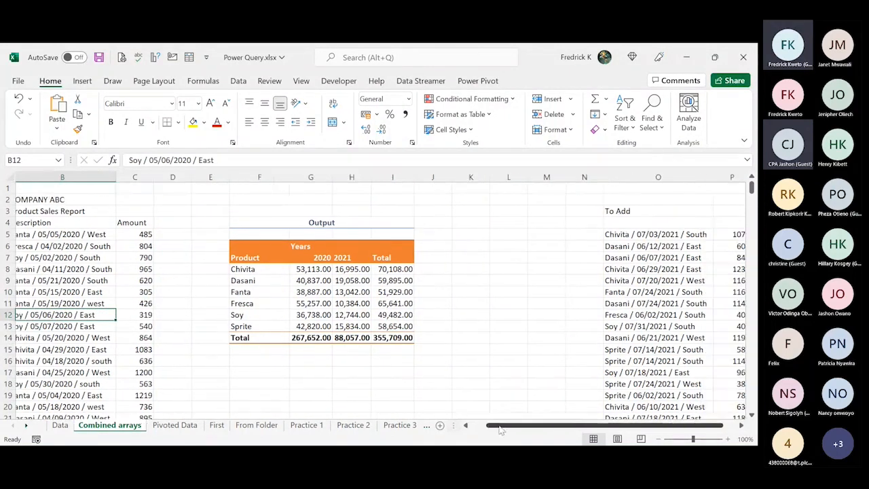
left_click(70, 243)
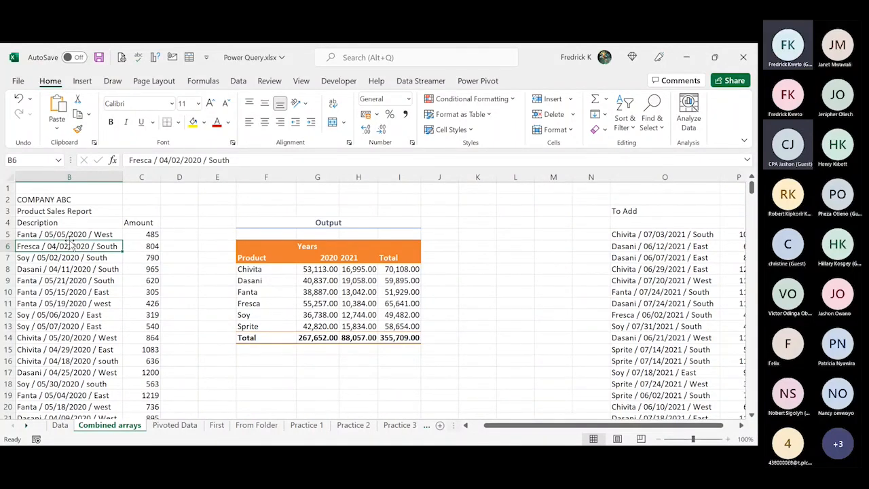
left_click_drag(71, 238, 58, 355)
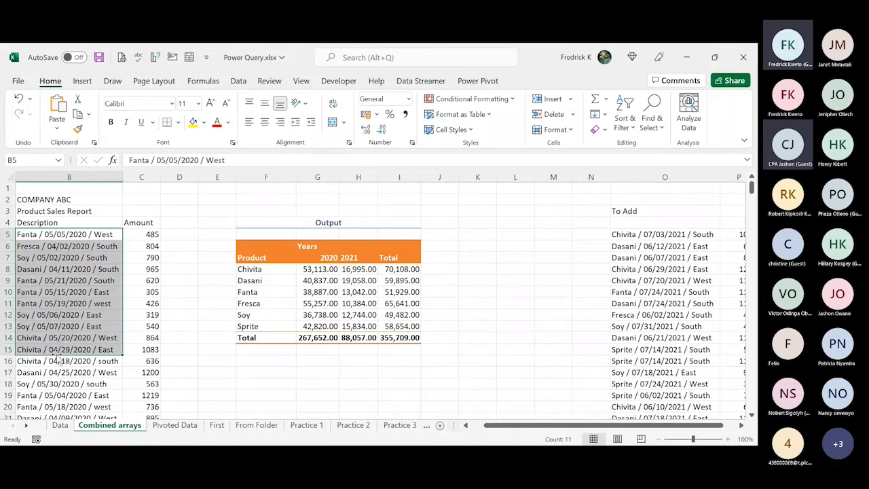
left_click_drag(642, 237, 649, 320)
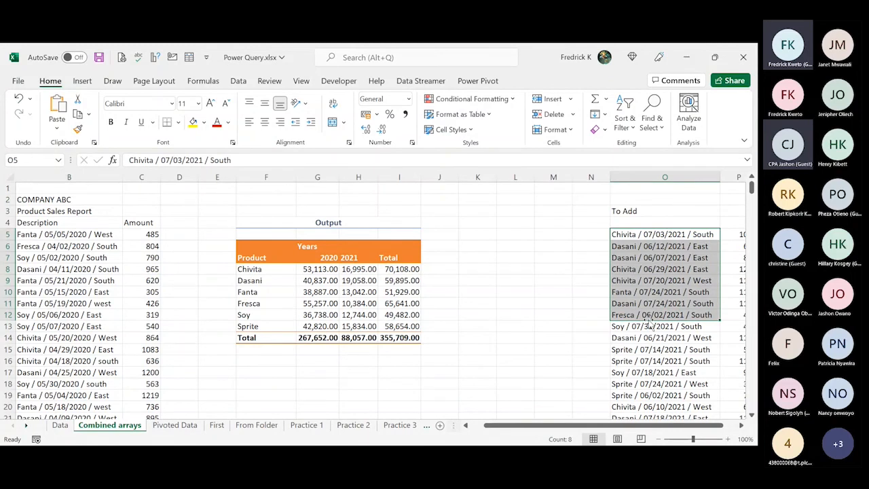
left_click(70, 283)
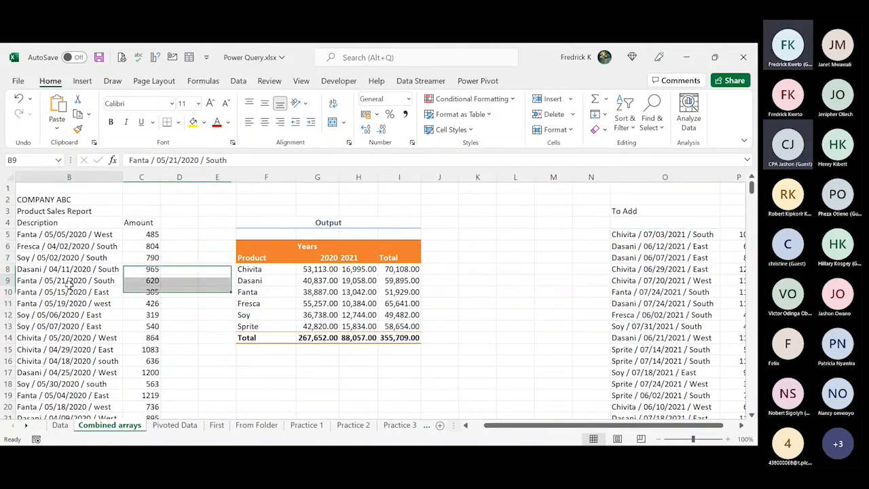
- Compare the To Add entries in column O with the grand total of the sample Output table
left_click(659, 293)
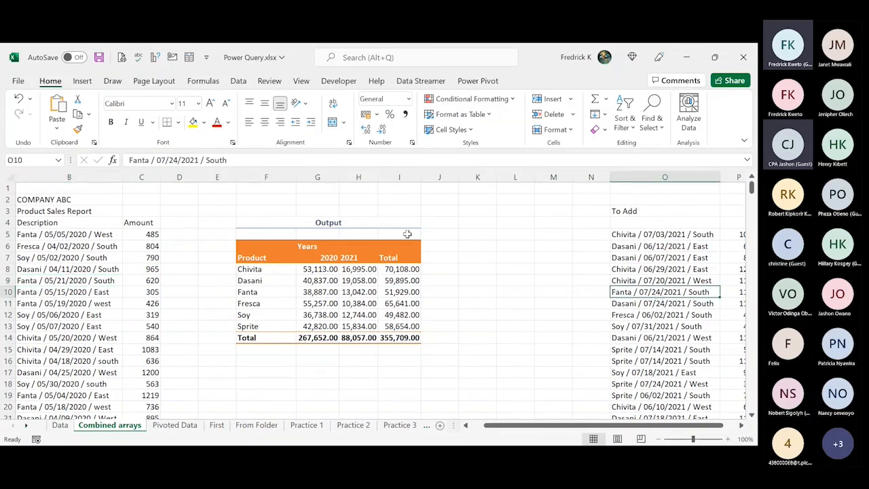
left_click(390, 338)
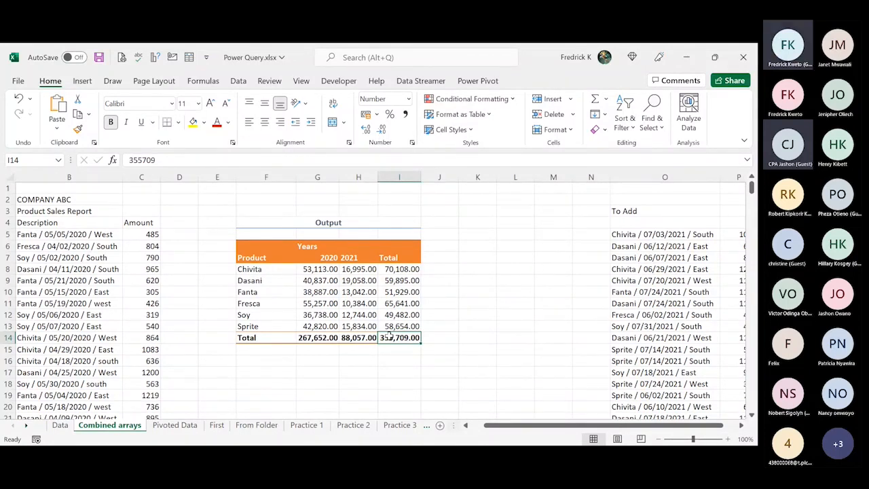
left_click_drag(553, 428, 523, 427)
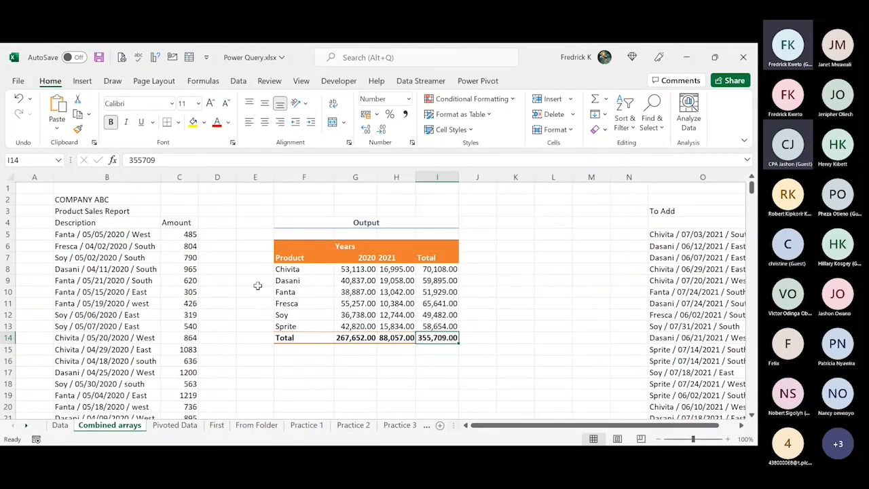
- Examine how the Description entries in column B combine product, date and region with slash separators
left_click(118, 235)
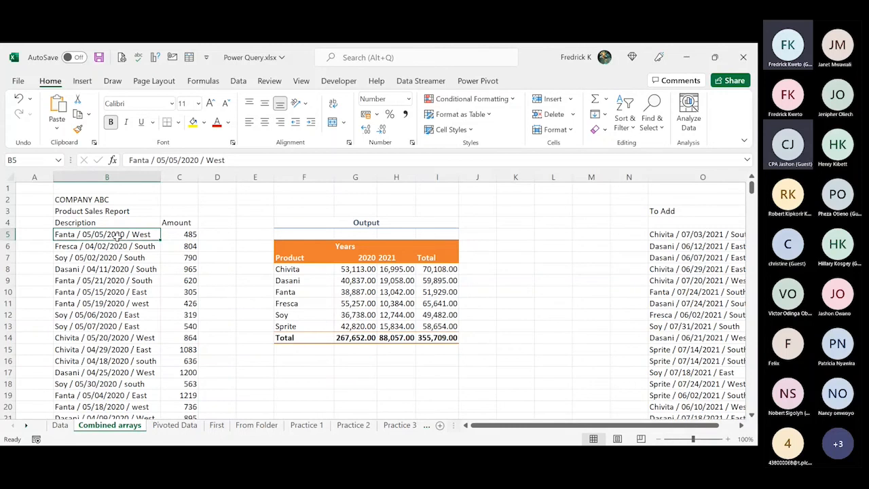
left_click_drag(143, 235, 148, 254)
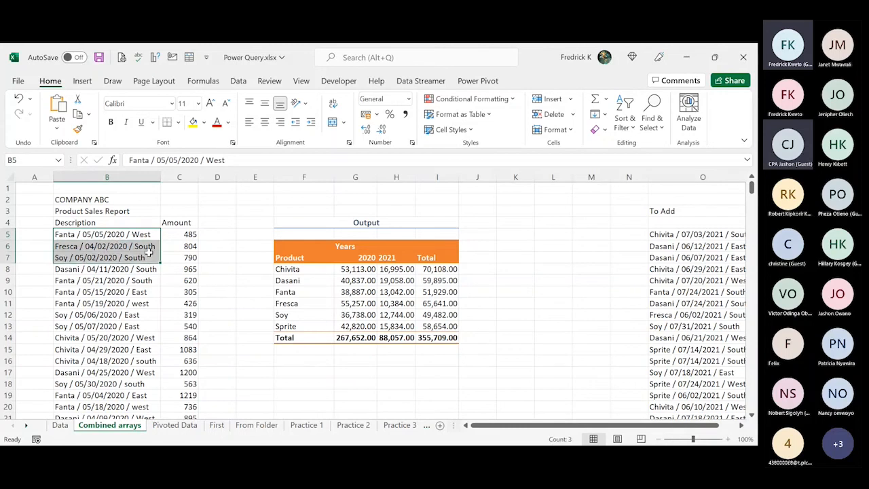
left_click(71, 234)
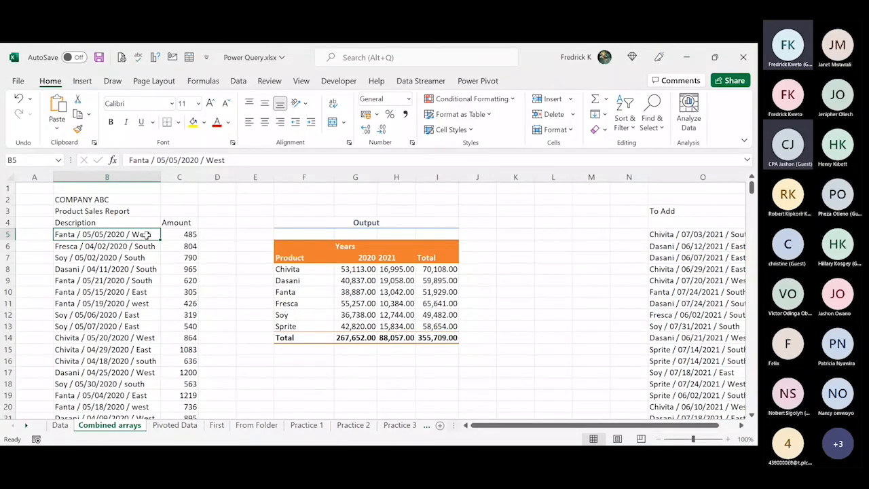
left_click(117, 249)
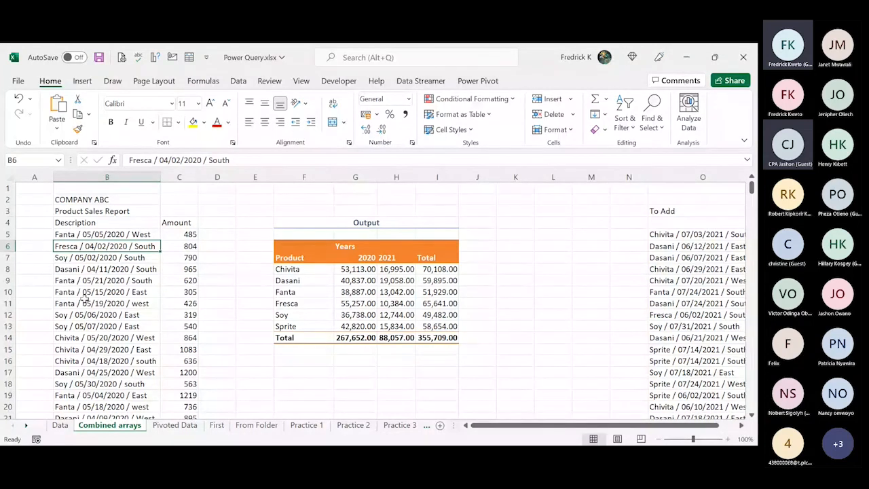
left_click(76, 316)
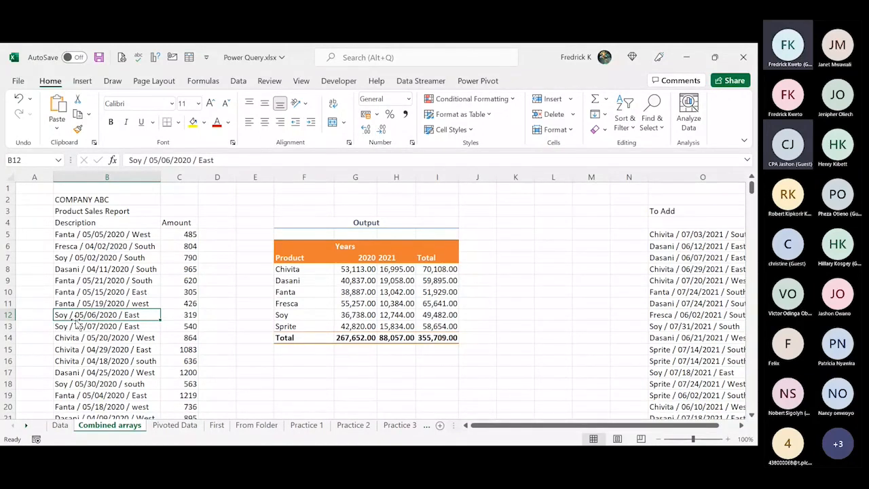
left_click(112, 278)
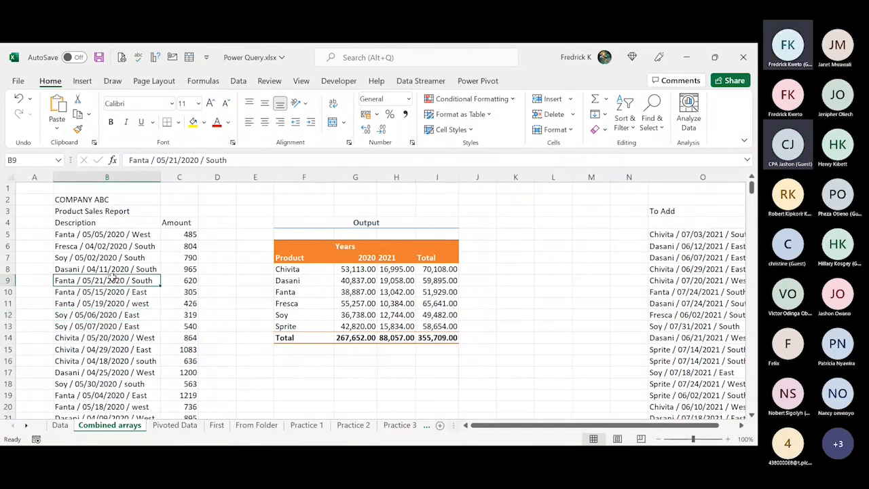
left_click(114, 268)
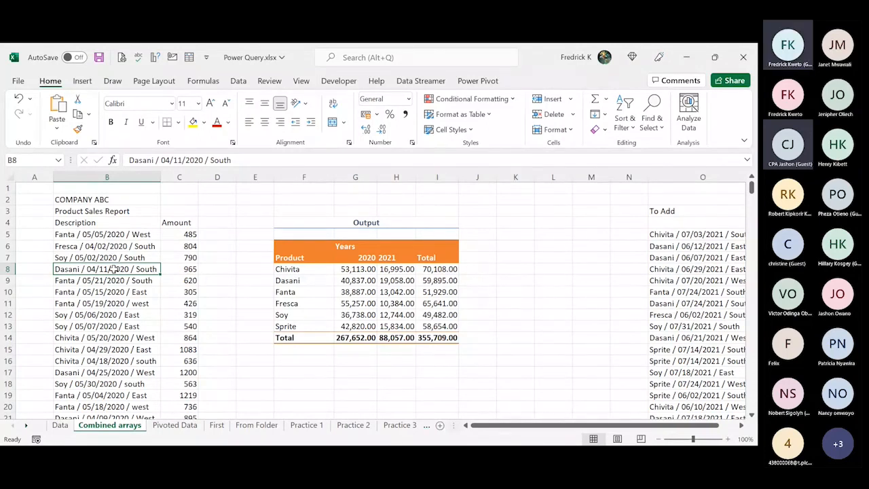
left_click(113, 292)
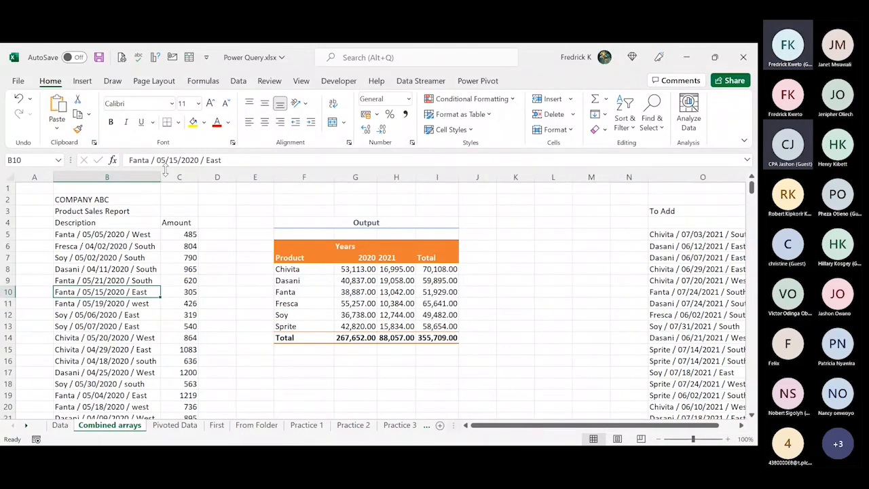
- Load the source range in columns B and C, starting at B2, into the Power Query Editor as a table without headers
left_click(240, 81)
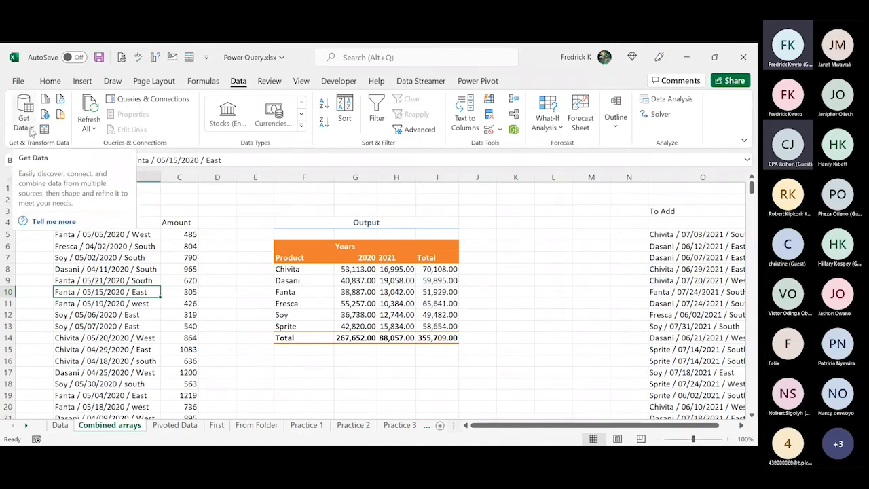
left_click(24, 128)
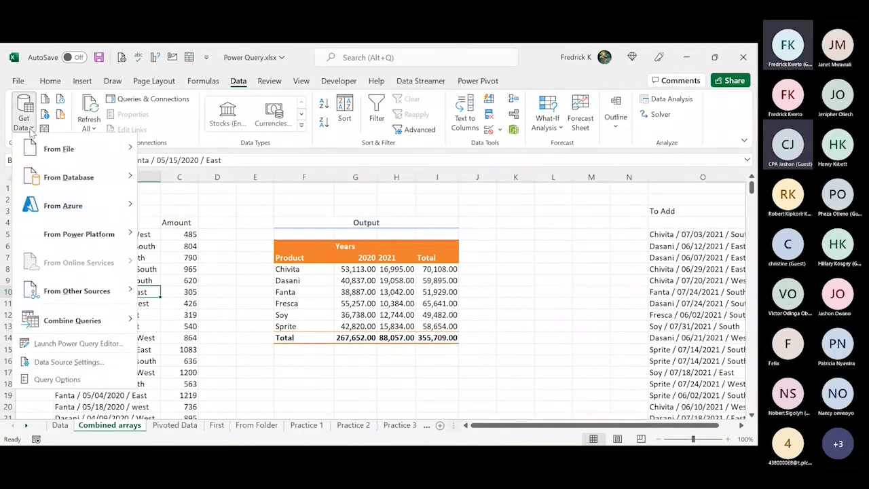
mouse_move(60, 155)
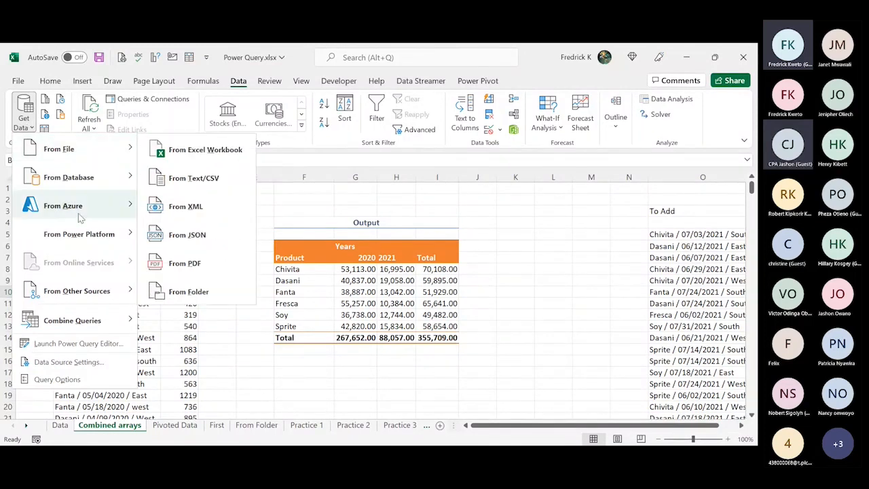
left_click(50, 132)
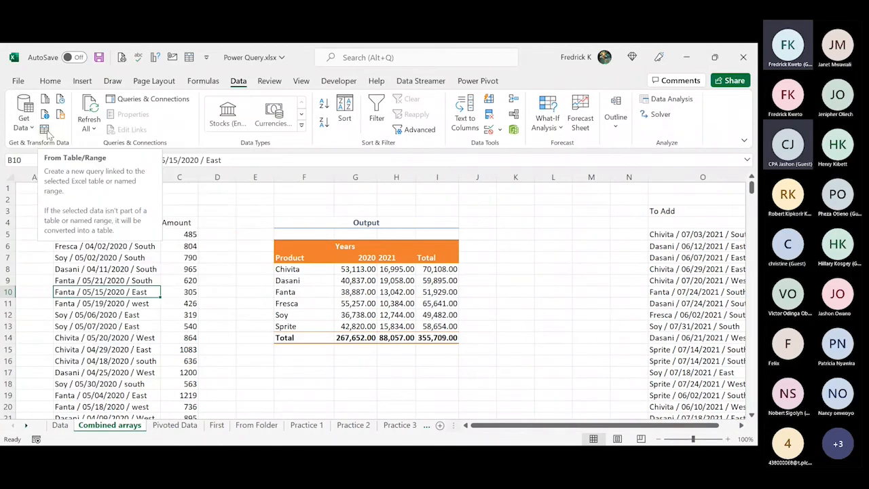
left_click(46, 132)
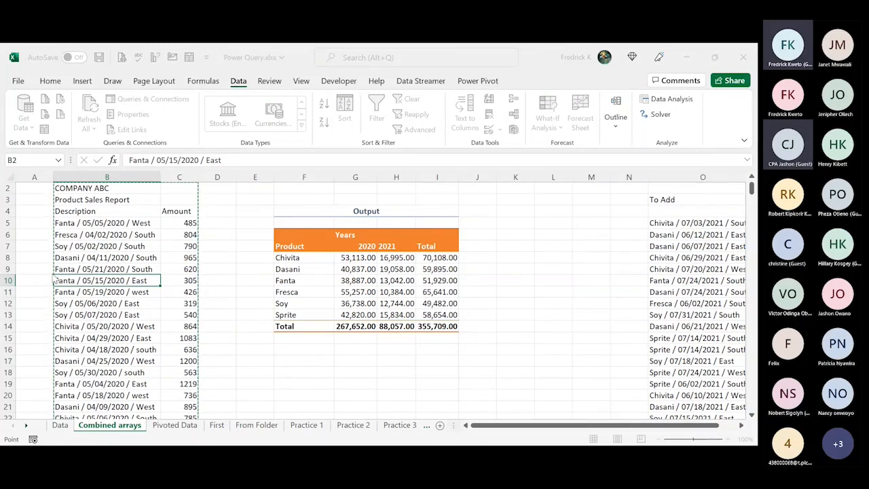
key("Escape")
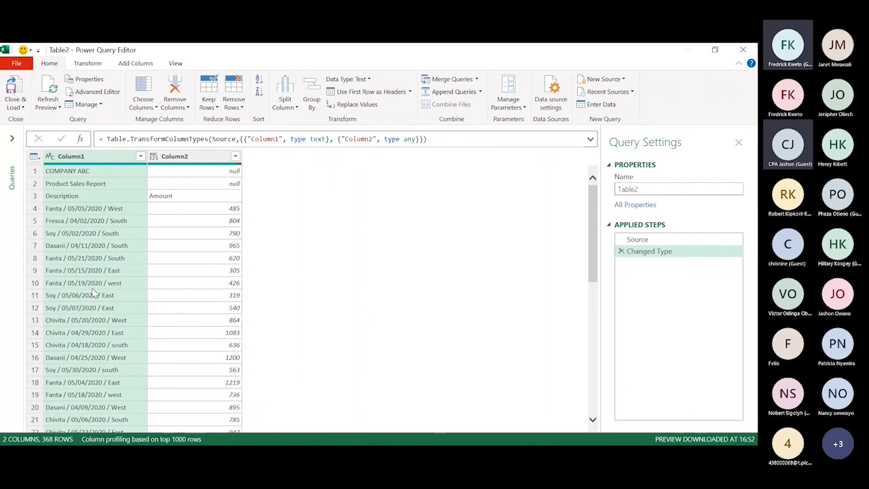
- Examine the first three rows of the query: the company name, the report title and the Description and Amount labels
left_click(135, 175)
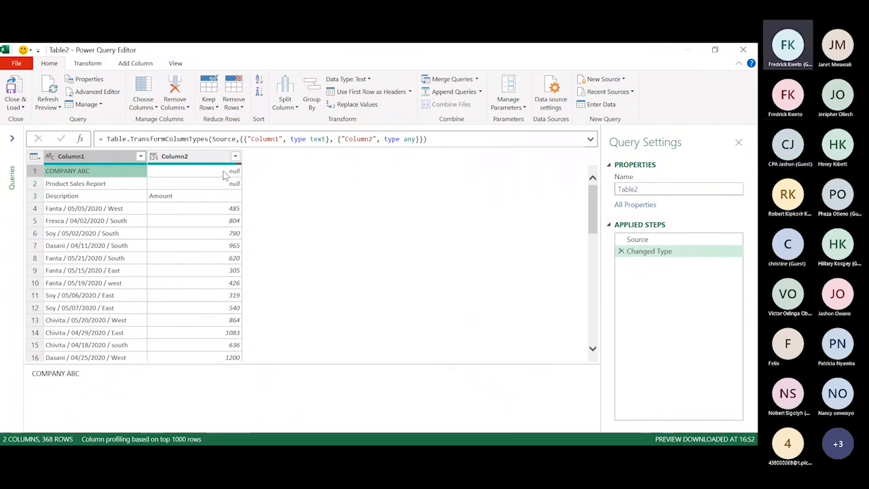
left_click(89, 183)
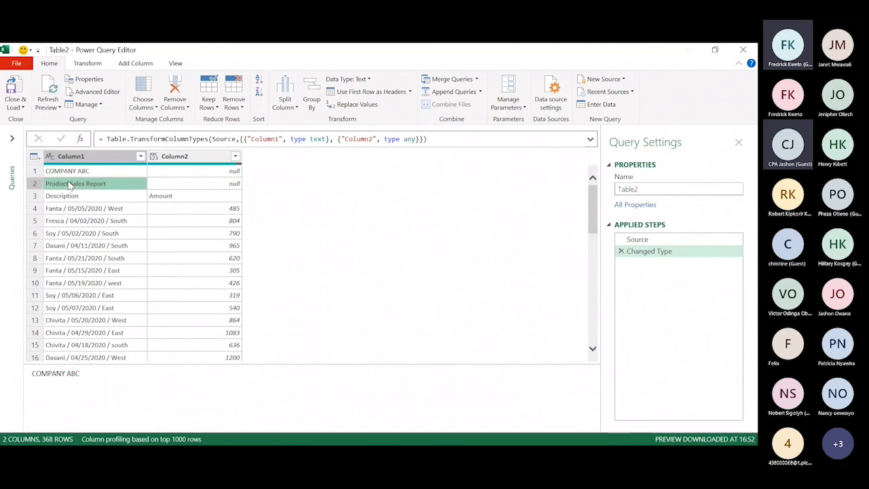
left_click(88, 157)
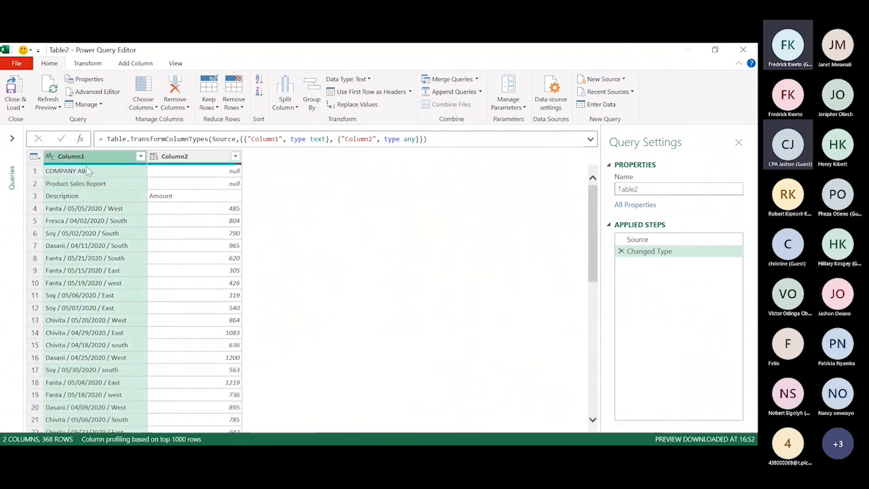
left_click(85, 172)
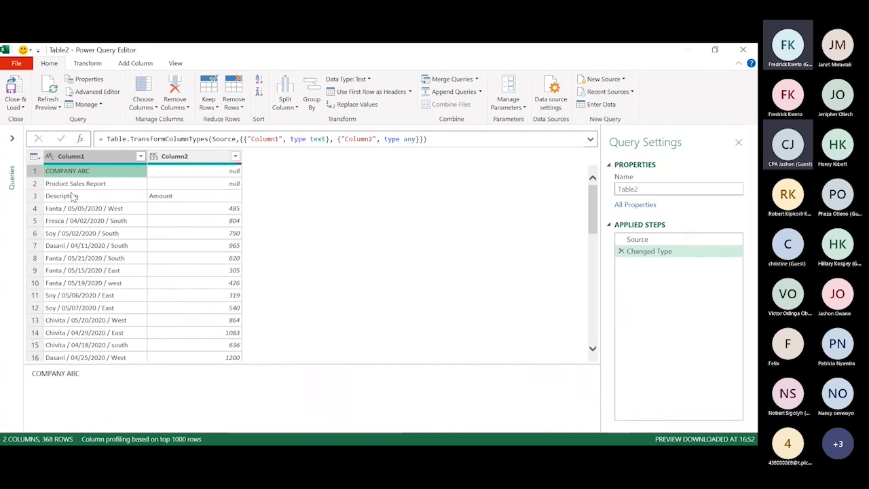
left_click(35, 171)
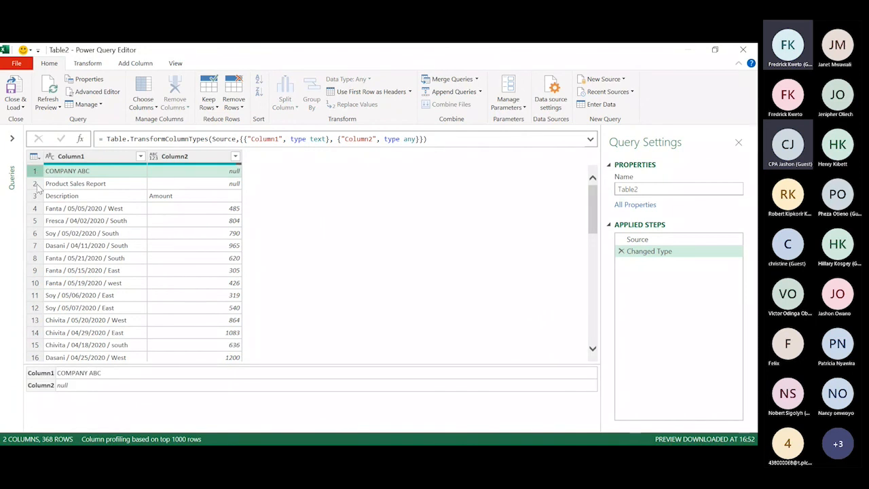
left_click(37, 184)
left_click(38, 196)
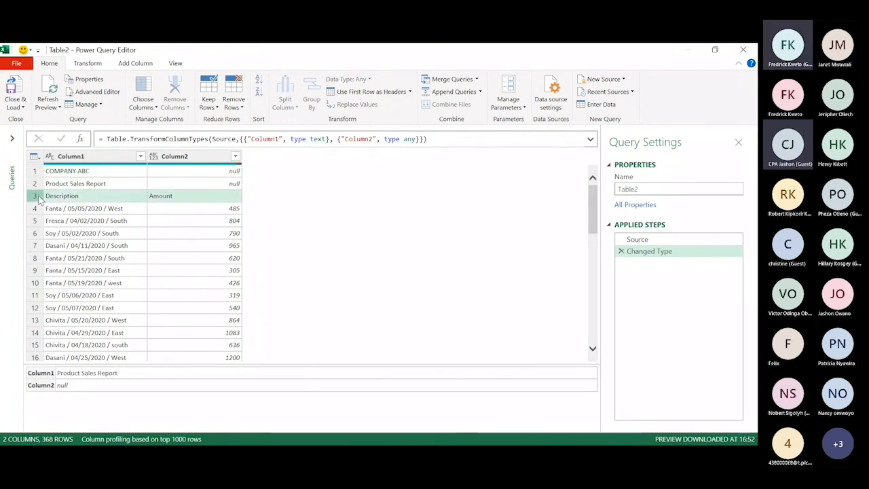
left_click(38, 172)
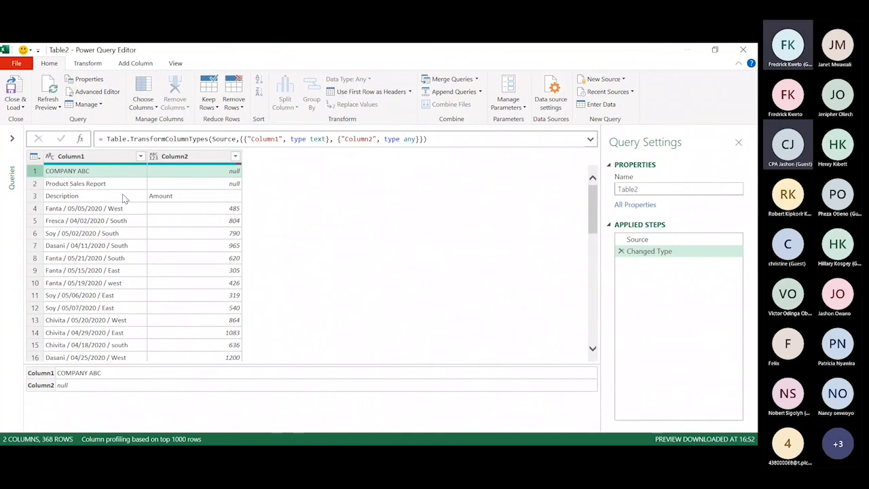
left_click(50, 182)
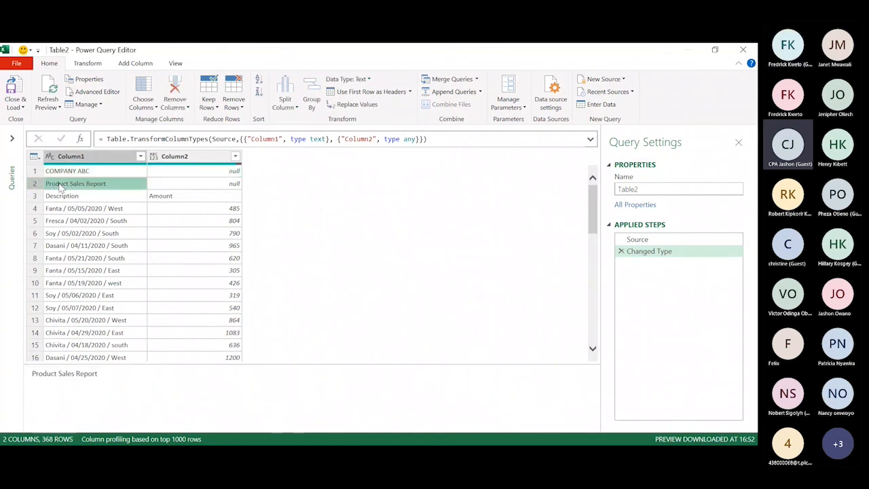
left_click(36, 175)
left_click(67, 174)
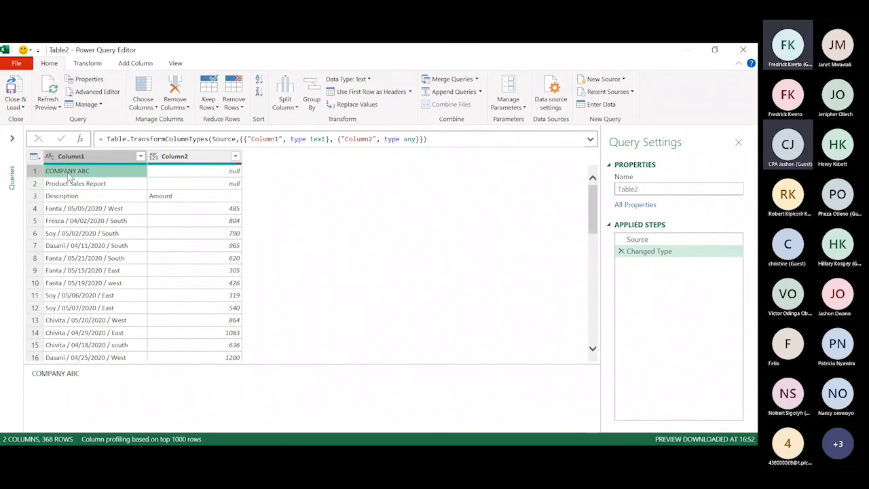
- Remove the top 3 rows from the Table2 query
left_click(235, 109)
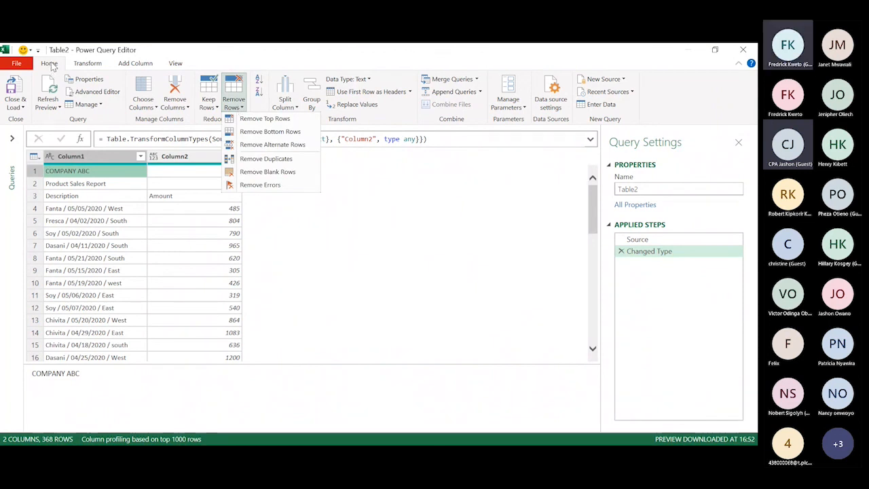
left_click(246, 119)
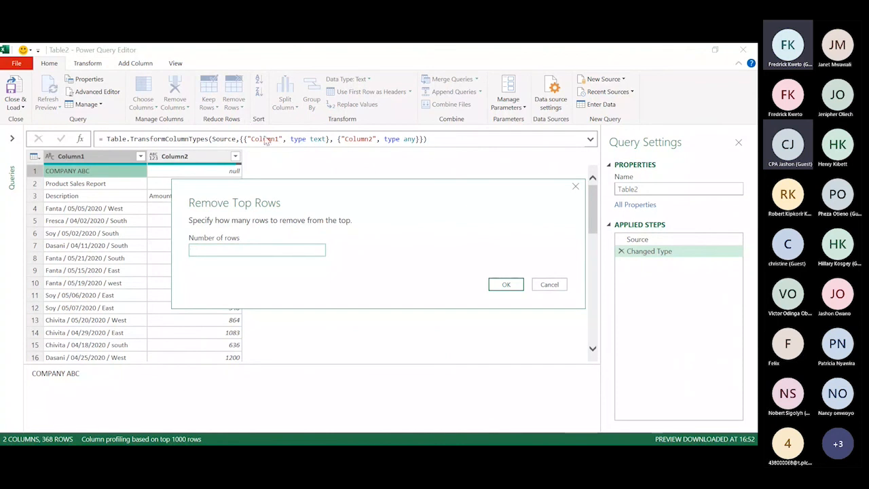
left_click_drag(310, 188, 425, 170)
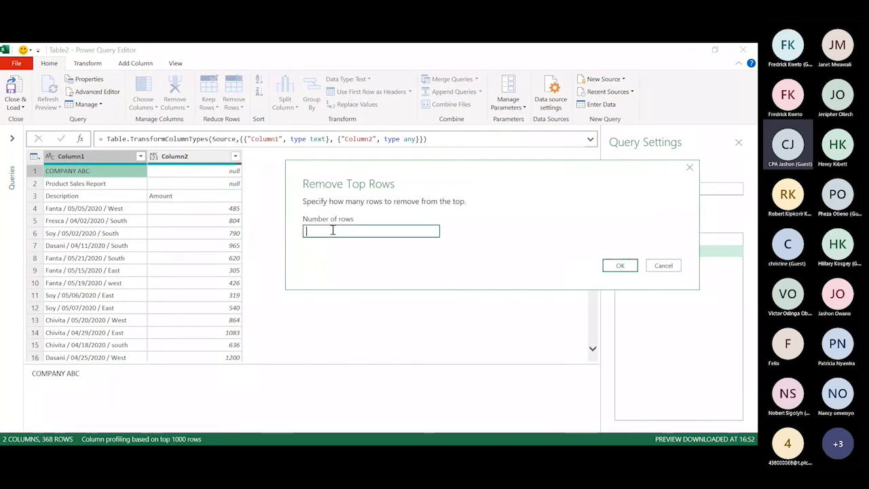
type("3")
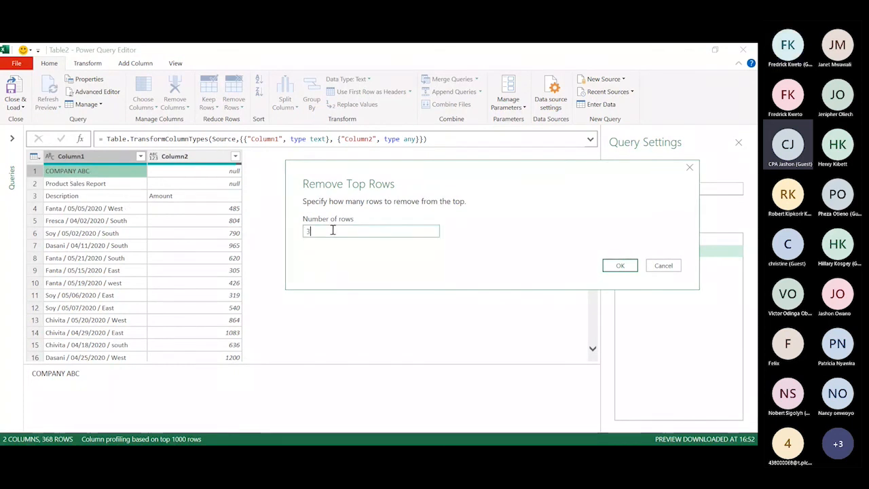
left_click(619, 265)
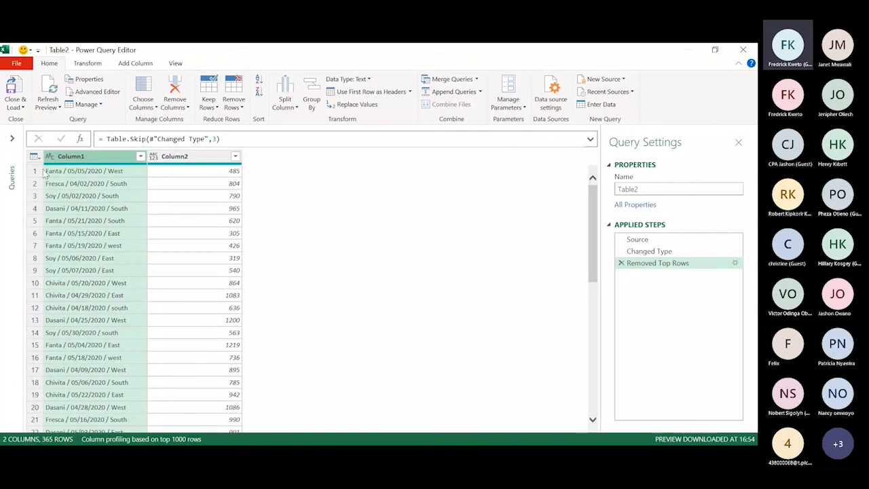
- Split Column1 at each occurrence of the custom delimiter " / ", a slash with a space on either side
mouse_move(82, 167)
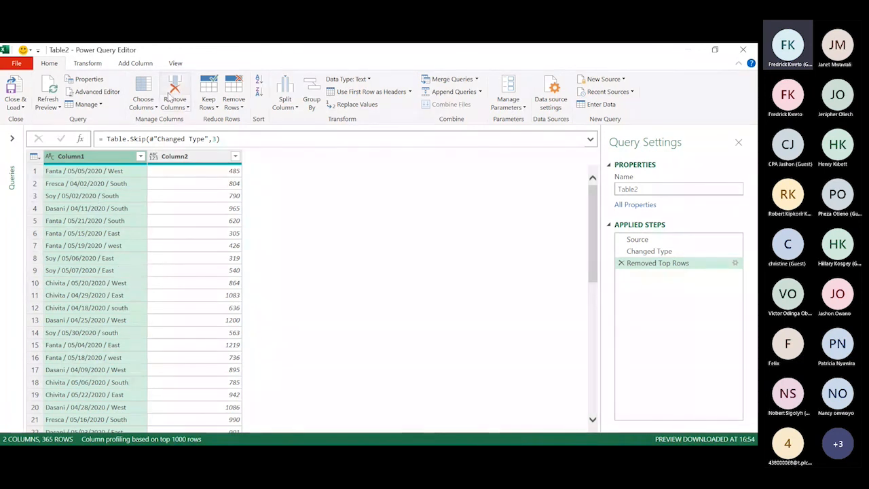
left_click(289, 99)
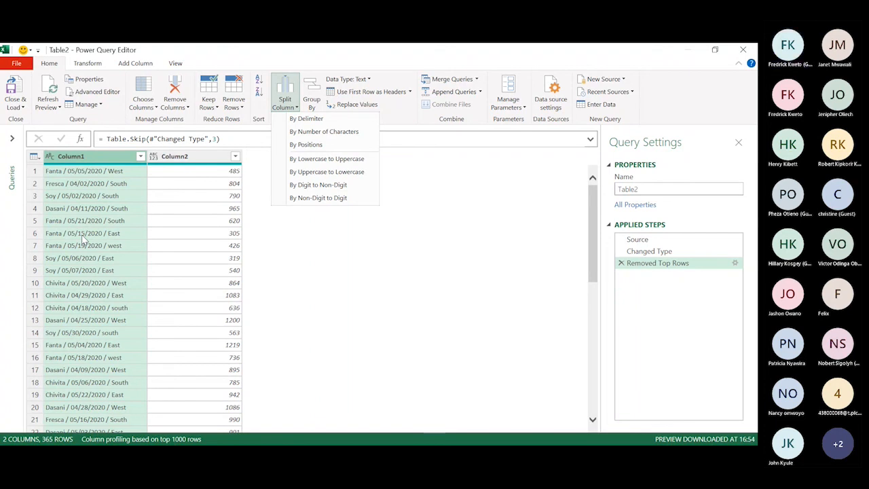
left_click(280, 145)
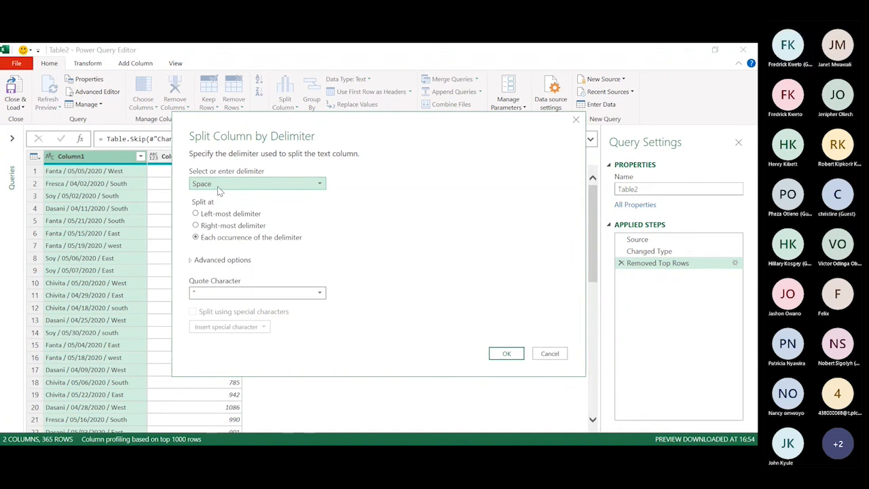
left_click(226, 265)
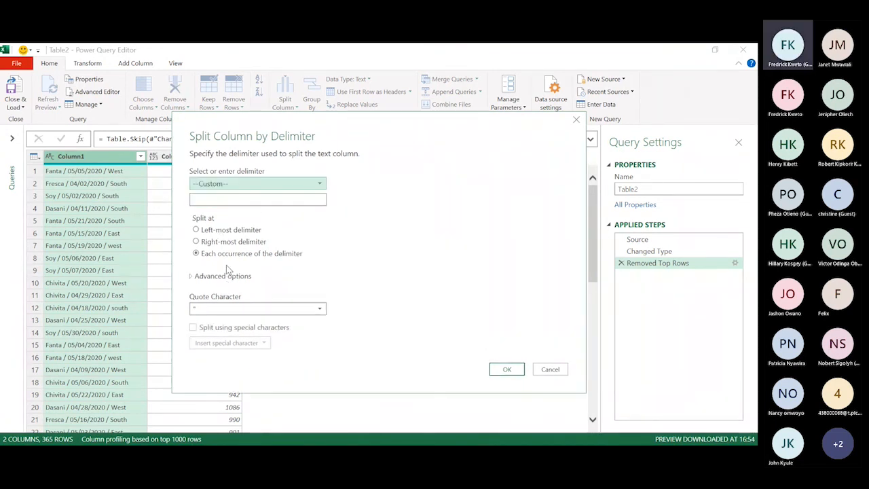
left_click(251, 200)
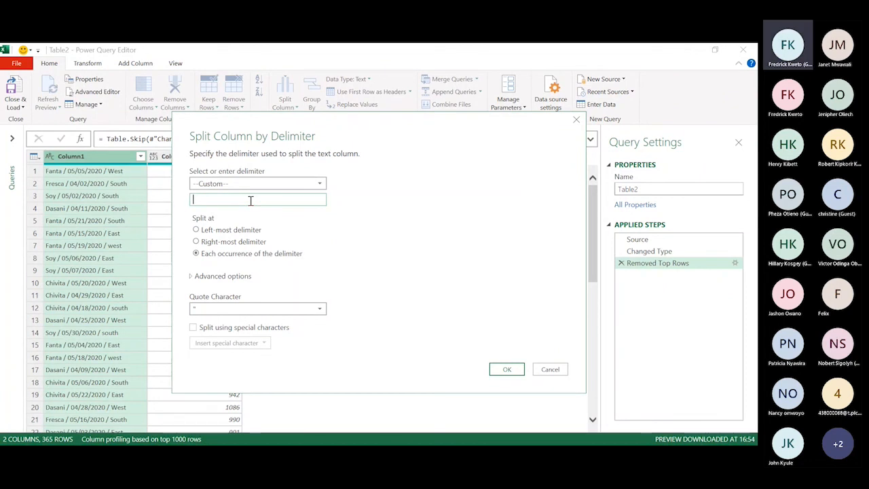
left_click(254, 199)
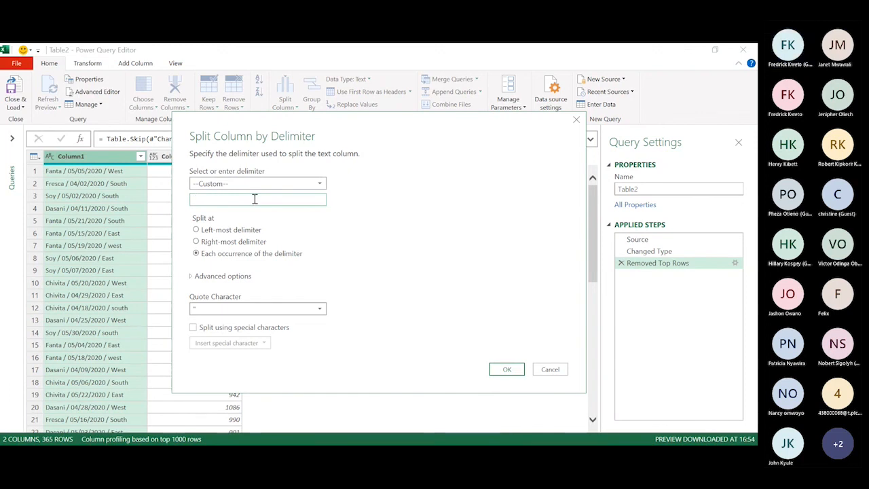
type("/")
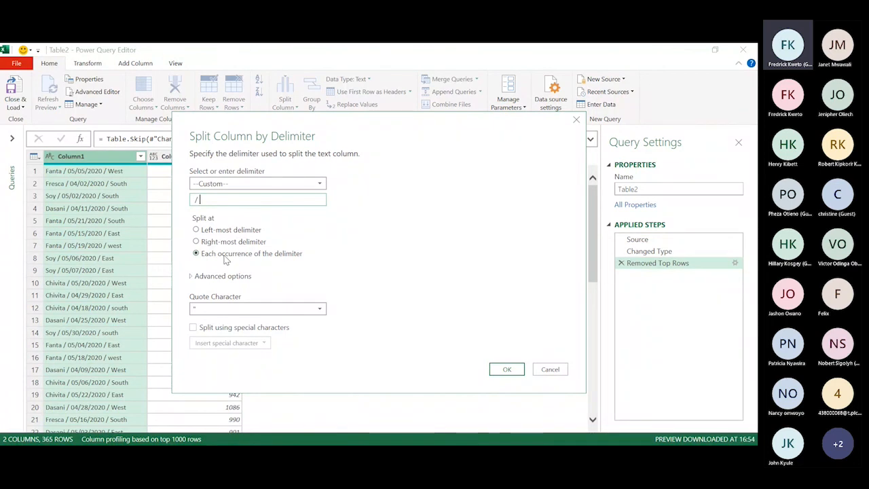
left_click(507, 369)
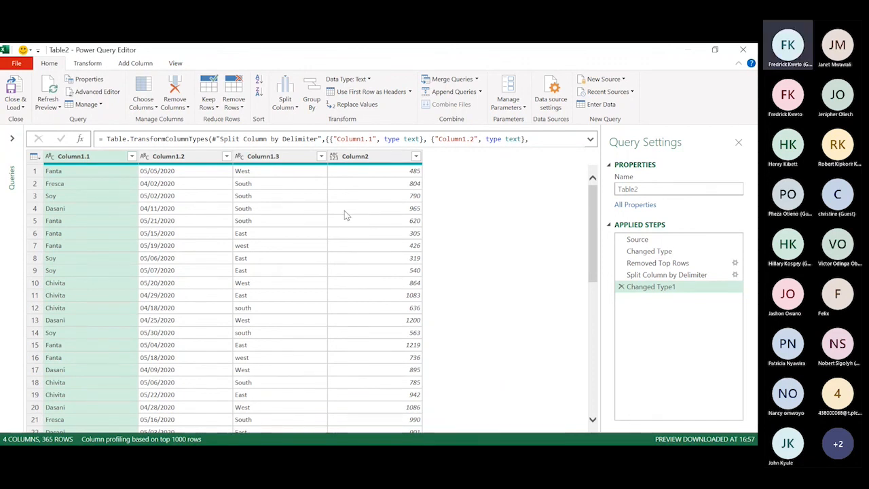
- Rename Column1.1 as Product and Column1.2 as Date
left_click(92, 159)
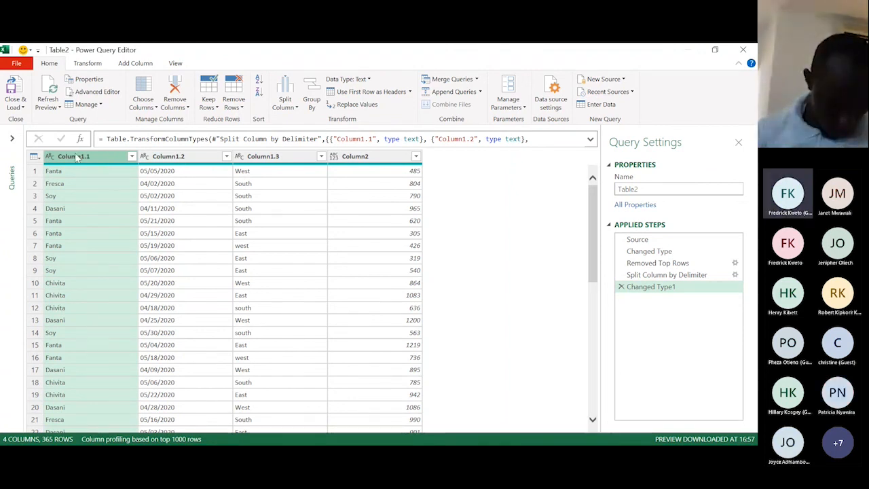
double_click(80, 157)
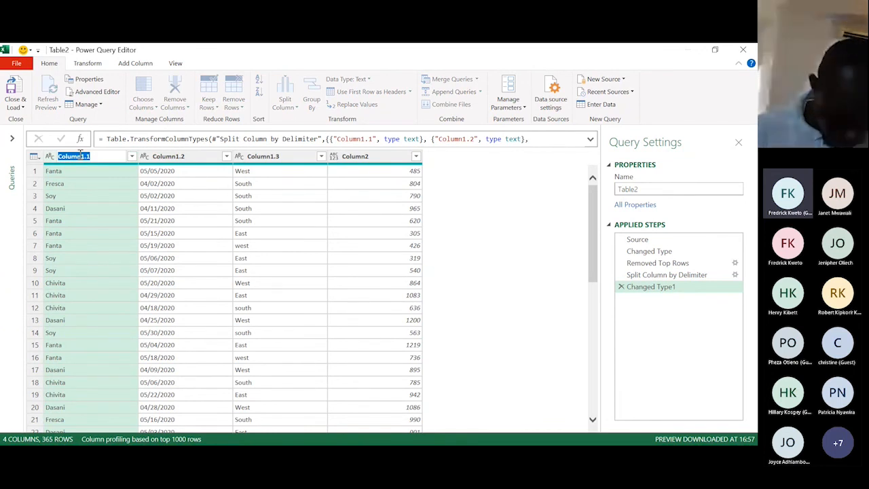
type("Product")
key("Return")
left_click(178, 158)
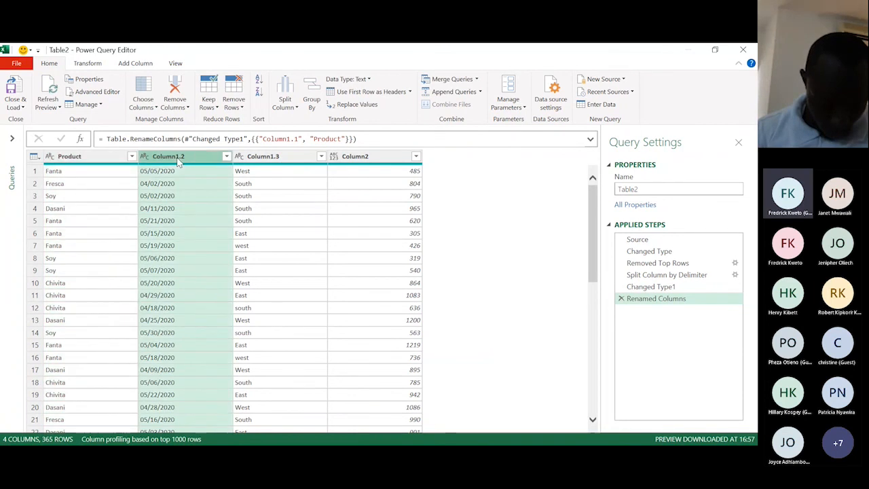
double_click(178, 158)
type("Date")
key("Return")
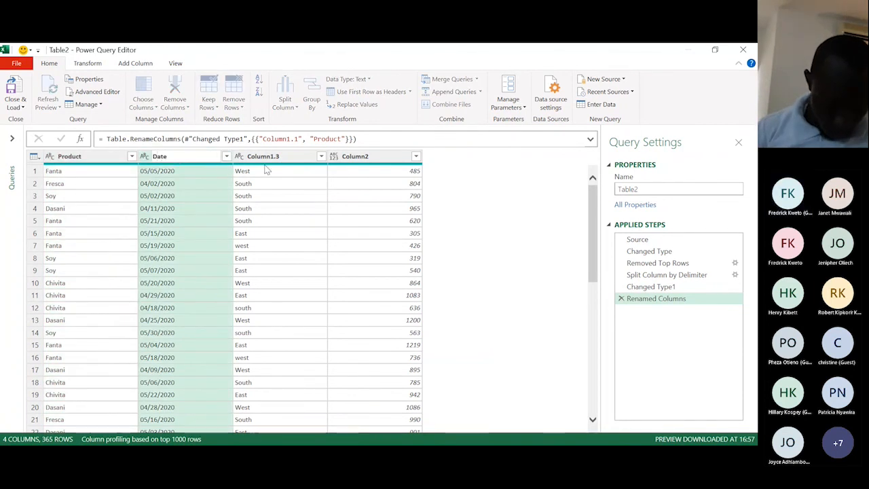
- Rename Column1.3 as Region and Column2 as Amount
double_click(274, 157)
type("Regio")
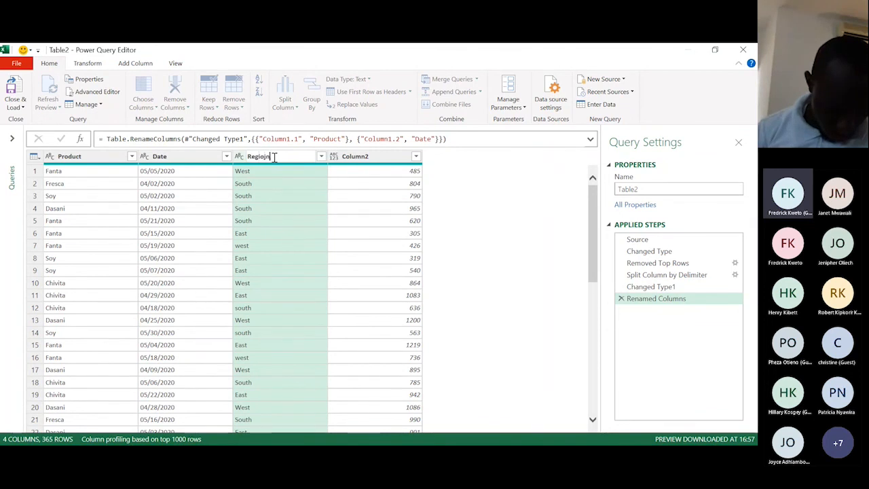
type("n")
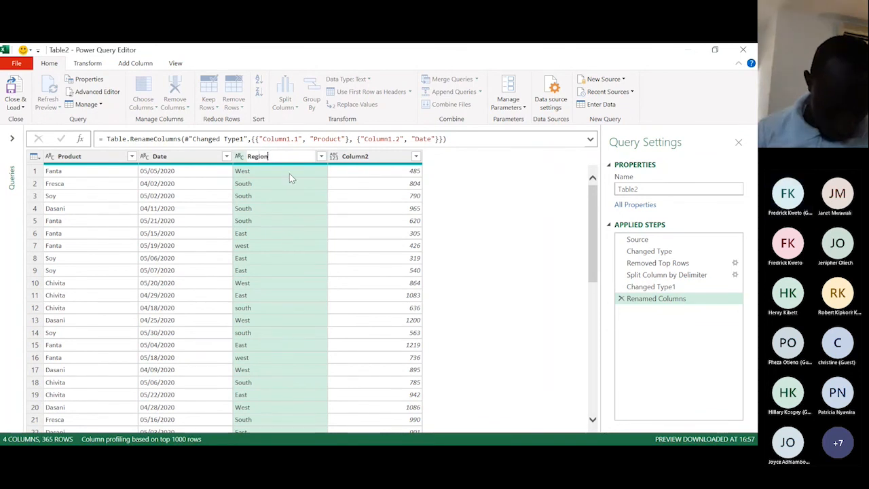
double_click(358, 157)
type("Amount")
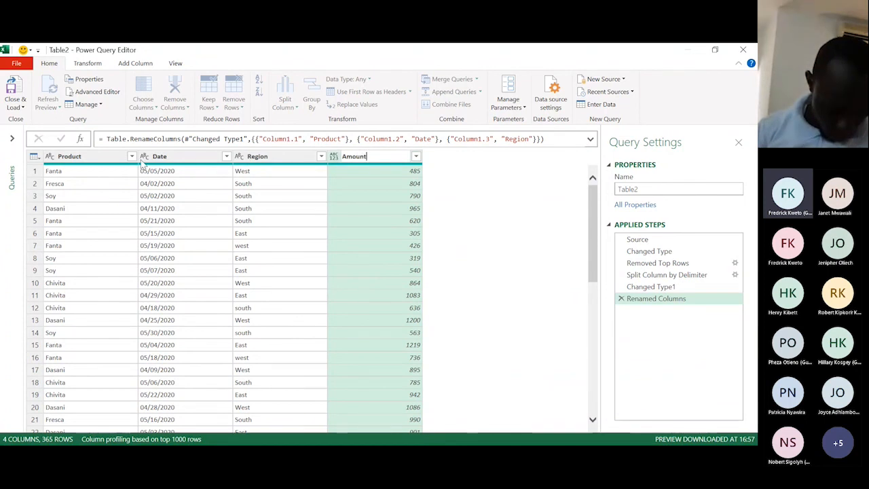
key("Return")
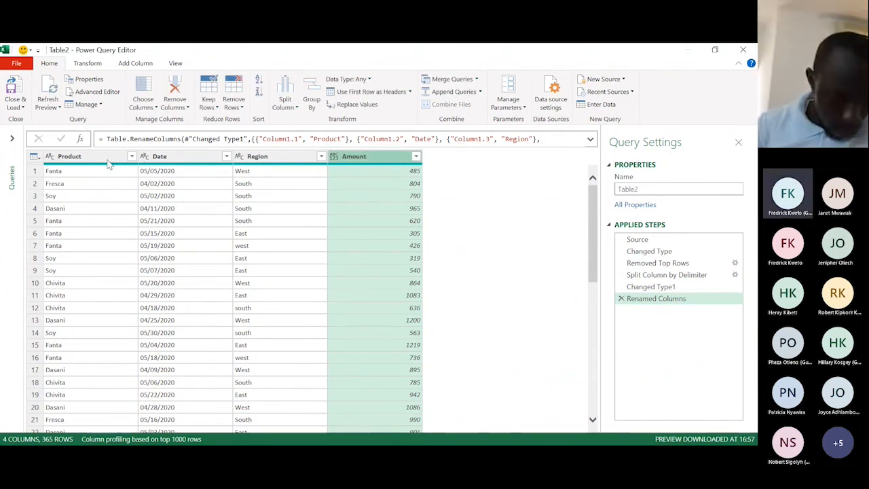
- Change the data type of the Date column from Text to Date
left_click(108, 163)
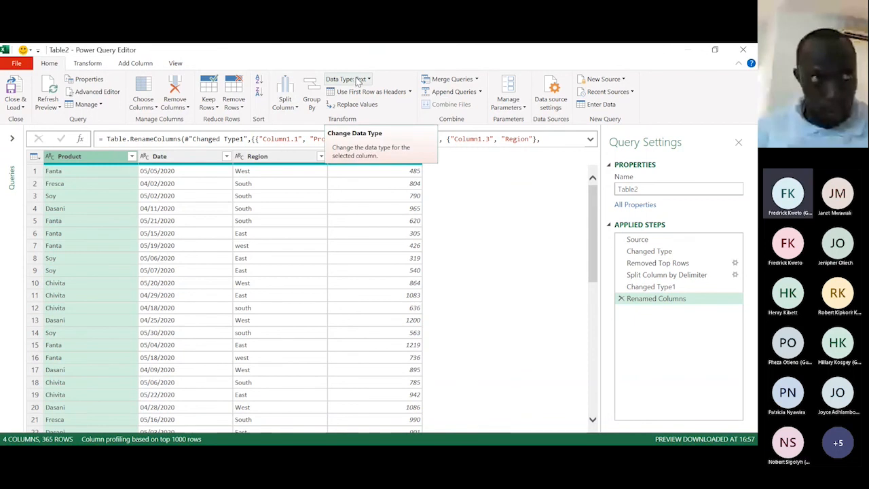
left_click(187, 156)
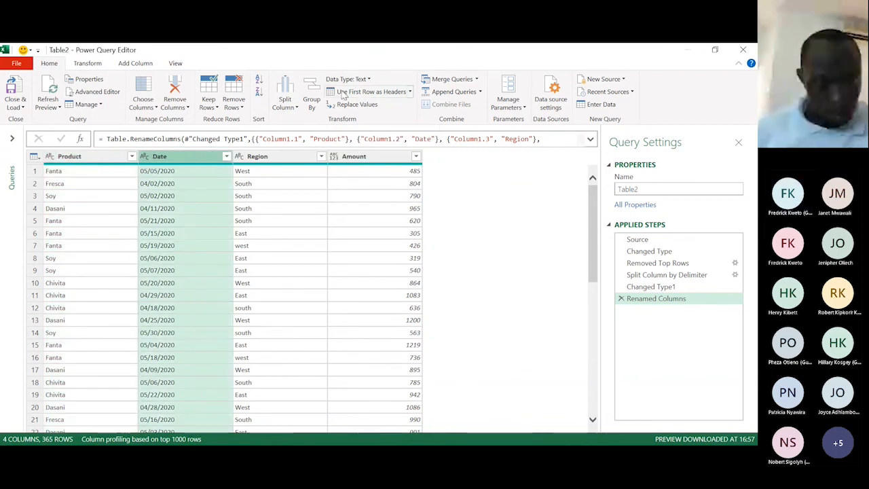
left_click(369, 80)
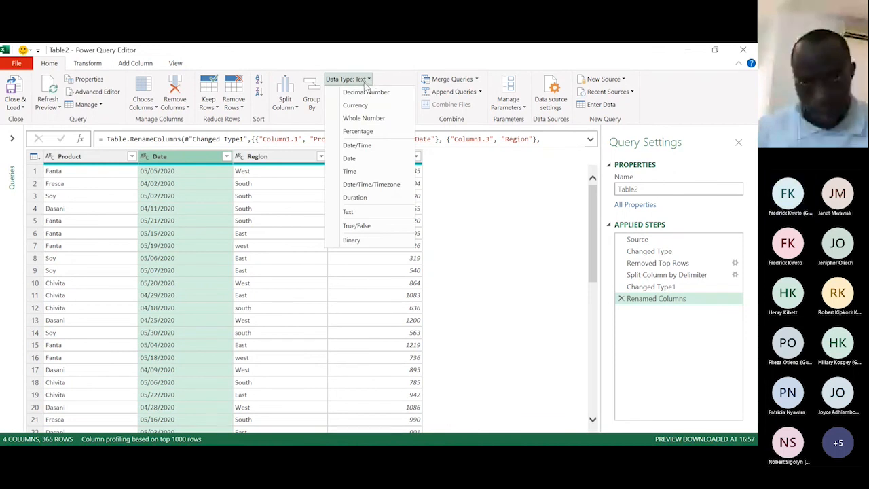
left_click(213, 159)
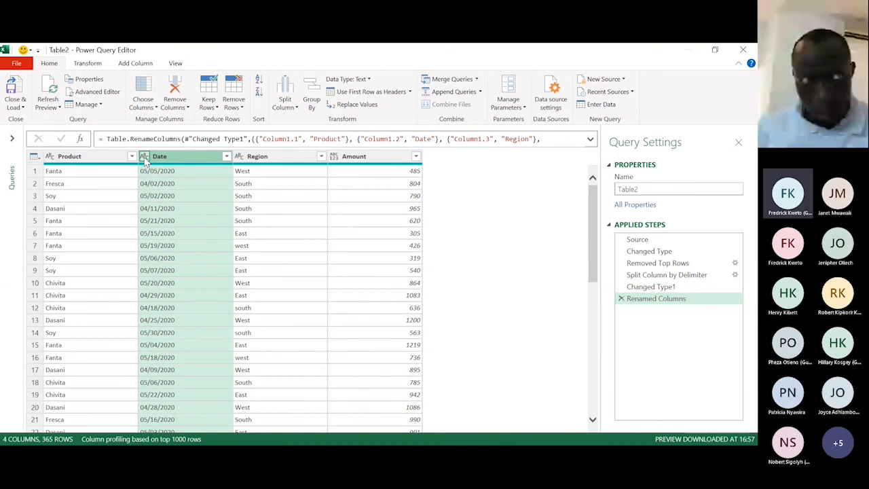
left_click(348, 78)
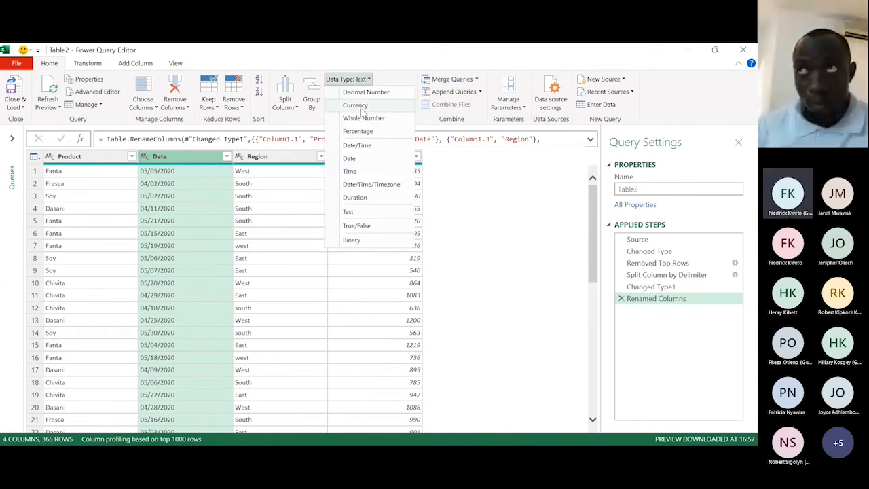
left_click(349, 158)
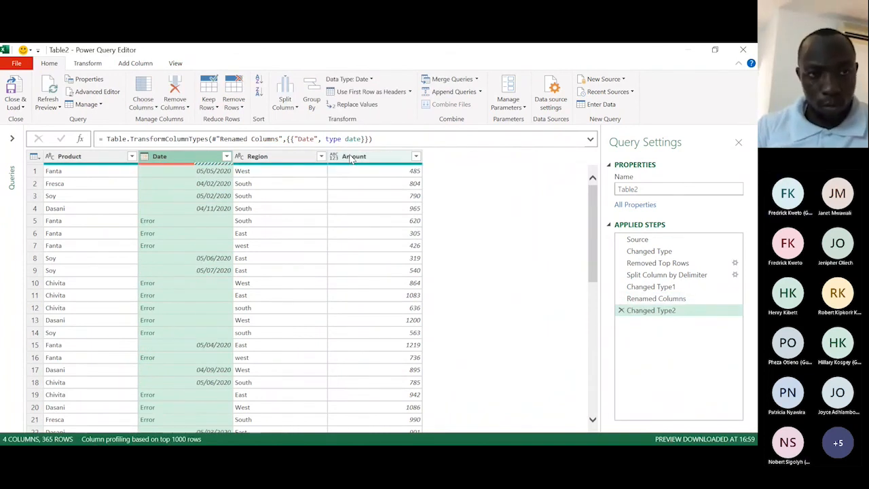
- Set the data type of the Amount column to Currency
left_click(281, 159)
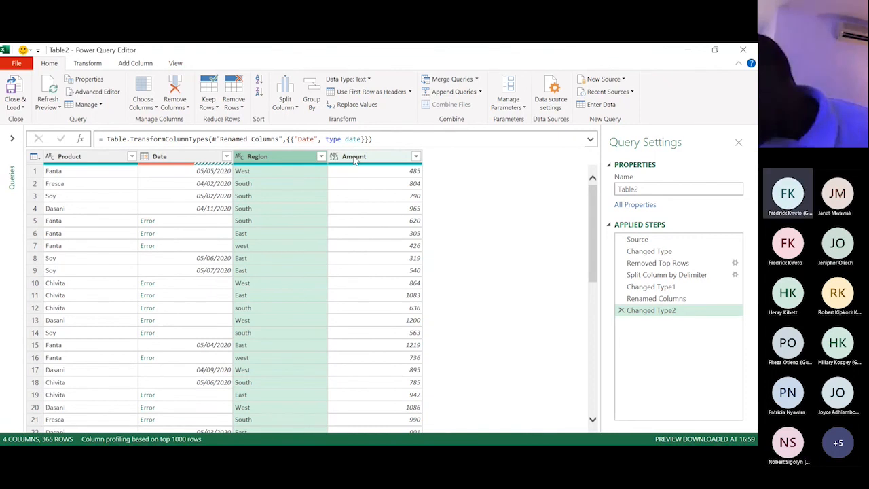
left_click(353, 159)
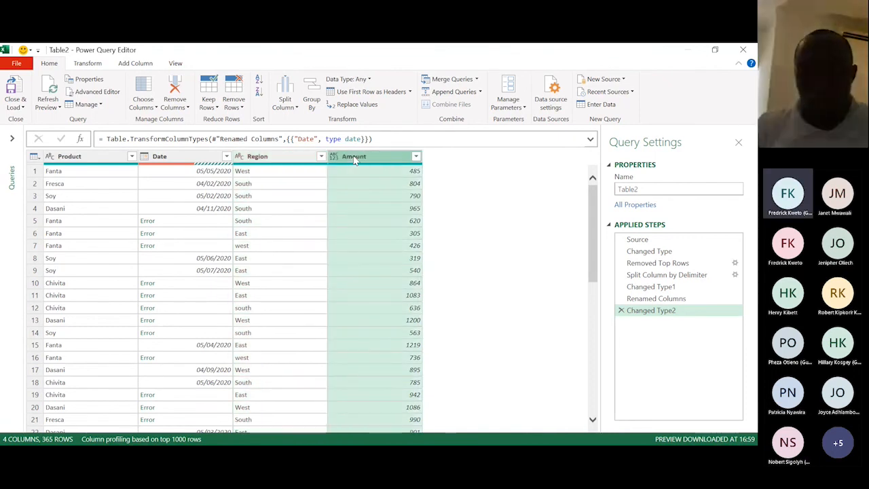
left_click(370, 79)
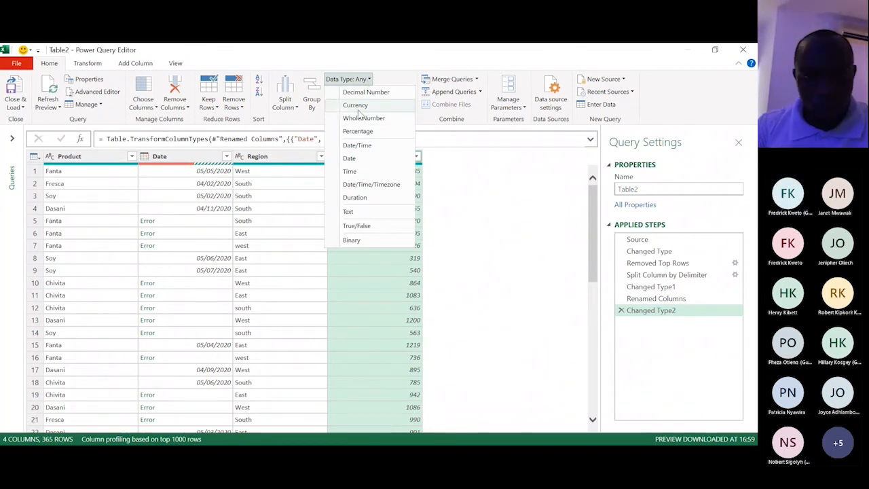
left_click(356, 106)
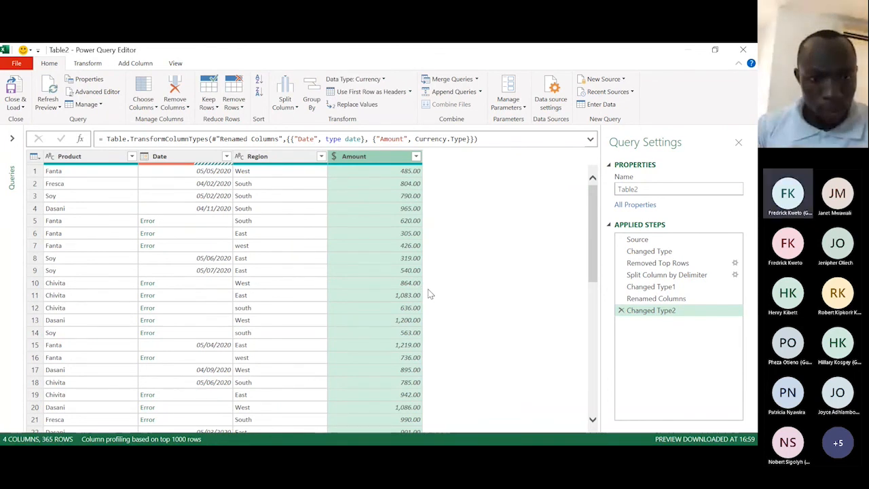
- Examine the Date column's converted values and its error summary
left_click(299, 322)
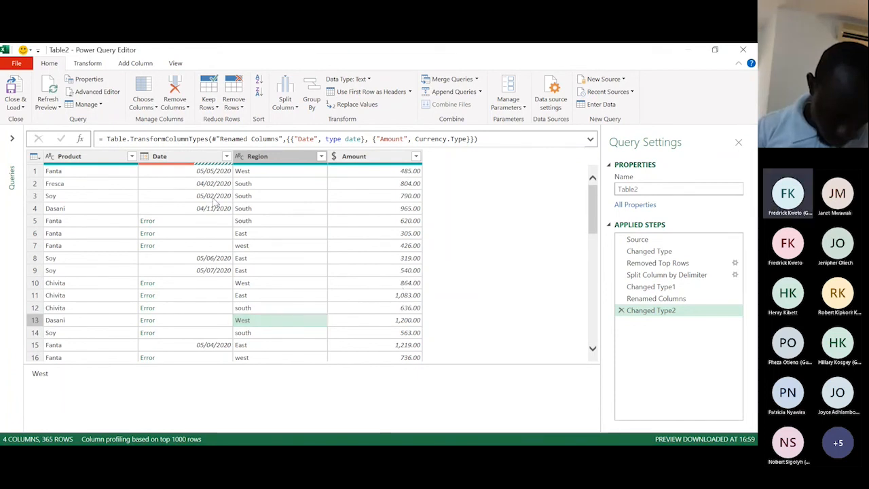
left_click(204, 158)
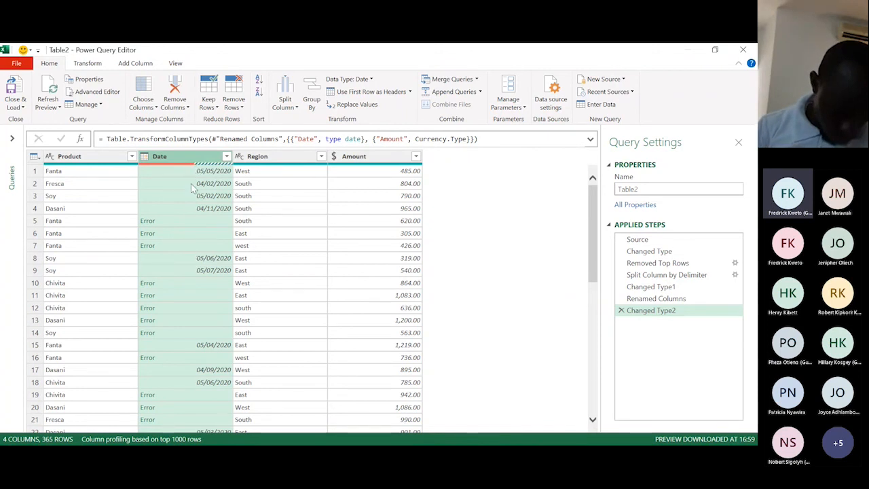
left_click(188, 210)
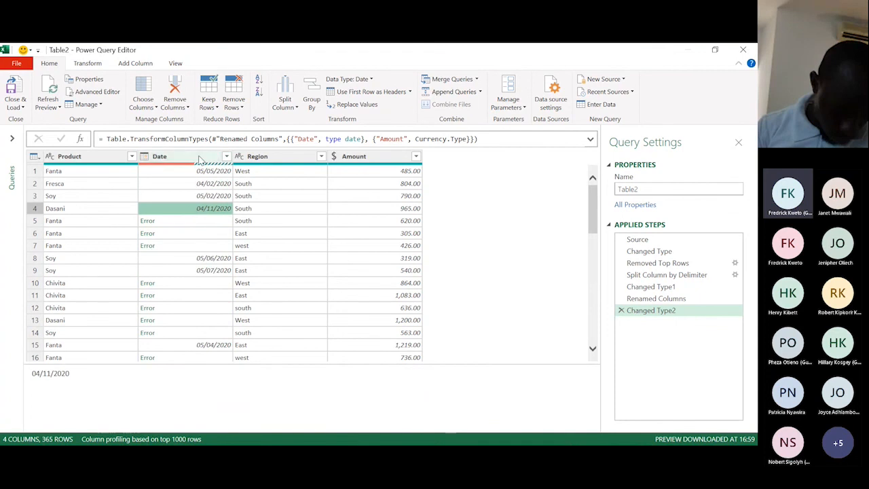
left_click(200, 158)
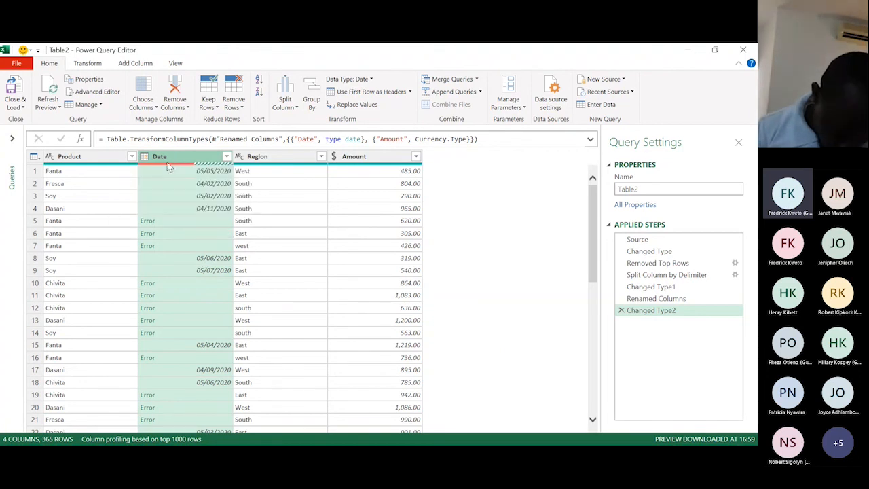
mouse_move(178, 168)
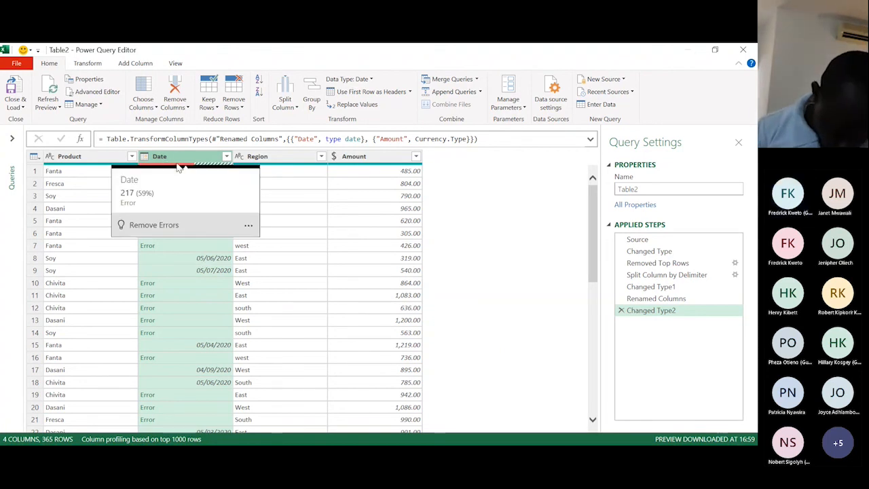